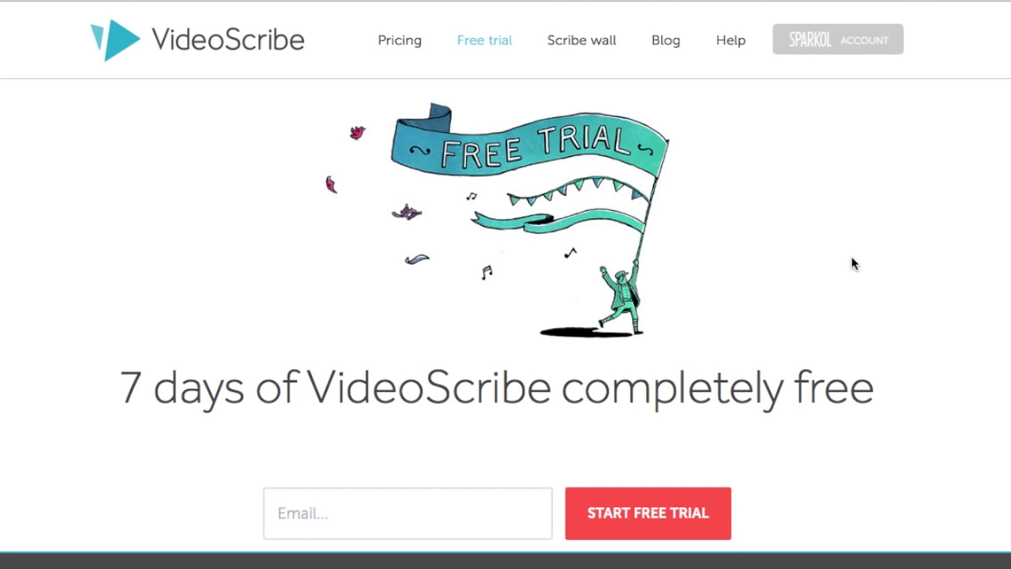
- Review VideoScribe's yearly, monthly and one-off pricing plans, then go to the Help page
left_click(402, 43)
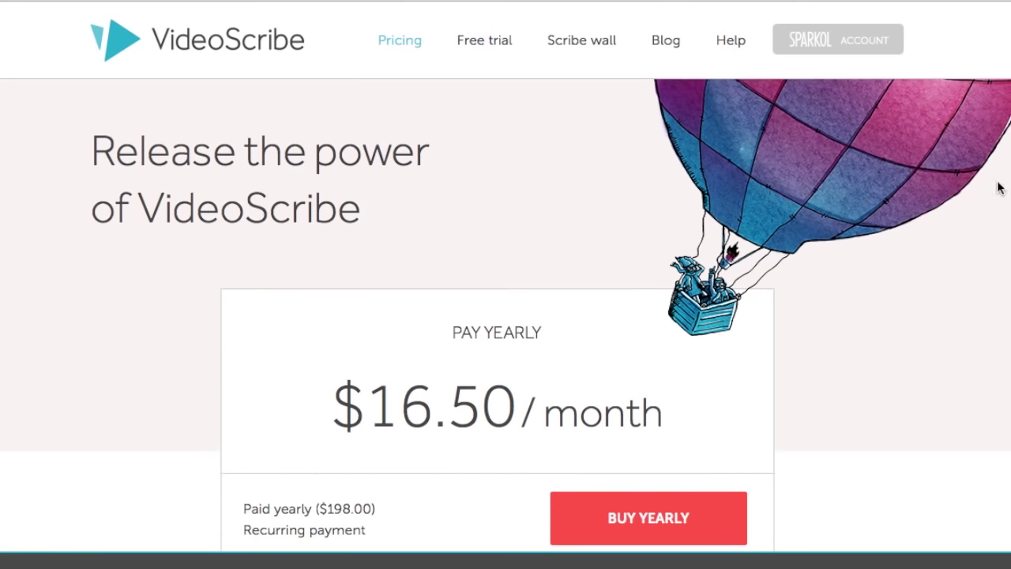
scroll(1009, 208, "down", 3)
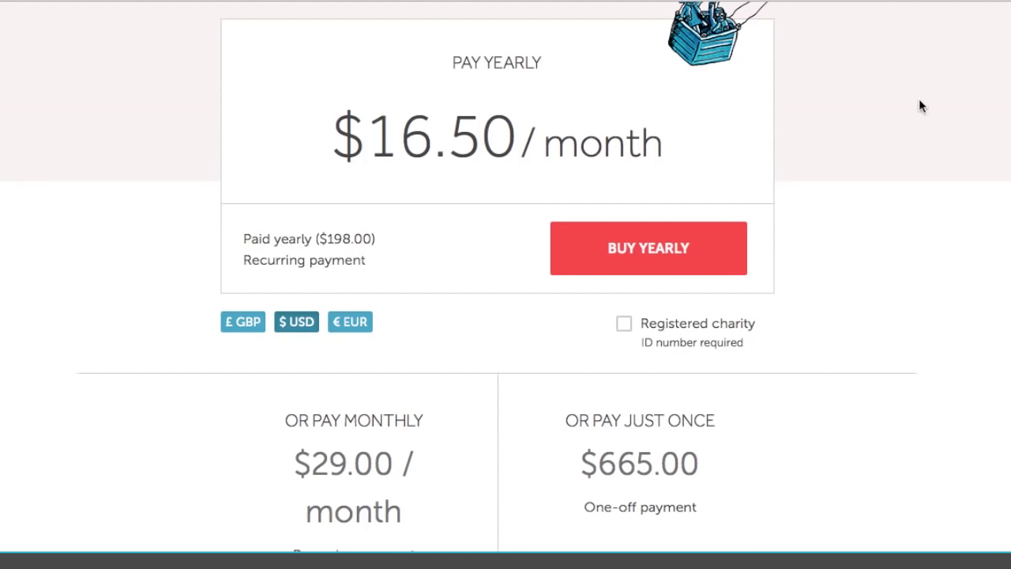
scroll(896, 117, "up", 4)
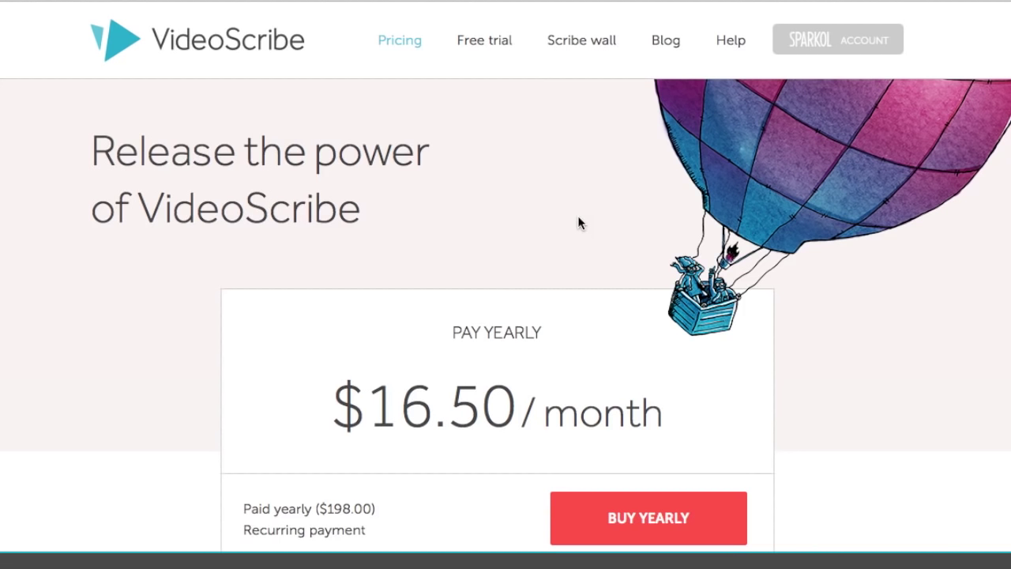
left_click(733, 47)
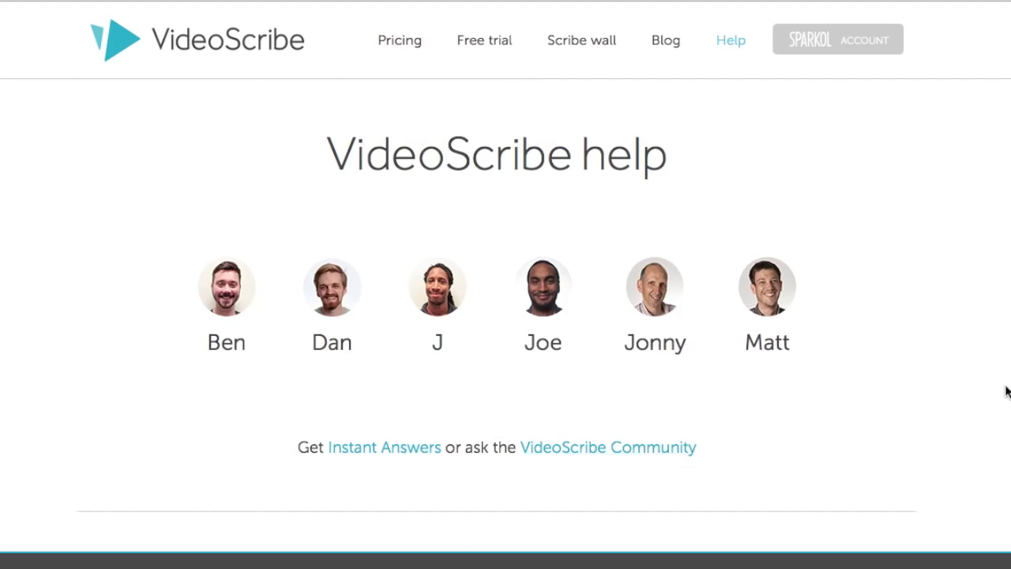
- Scroll the help page to the 'VideoScribe tutorials - getting started' section
scroll(1006, 390, "down", 5)
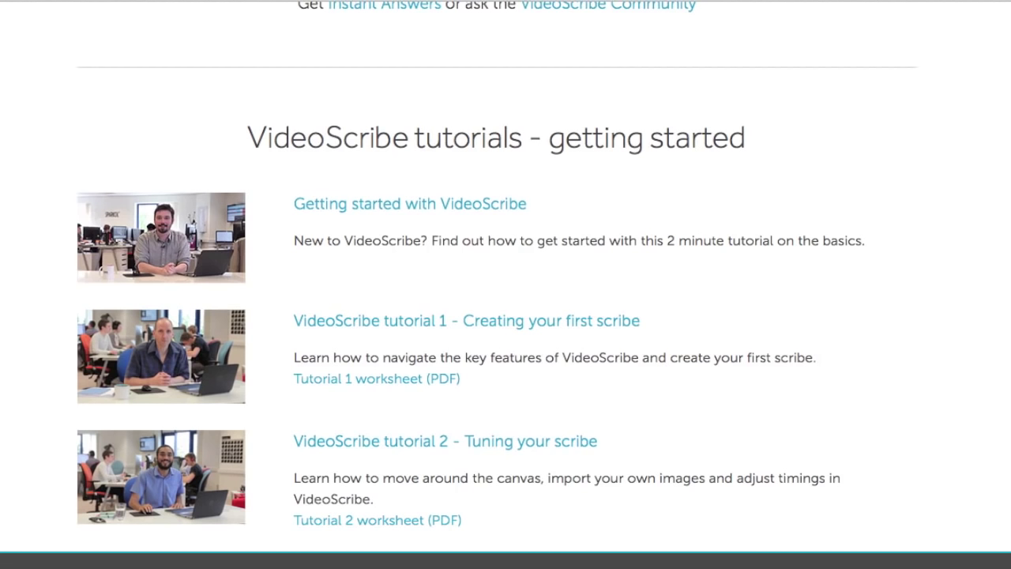
scroll(1007, 197, "down", 6)
scroll(1007, 197, "up", 5)
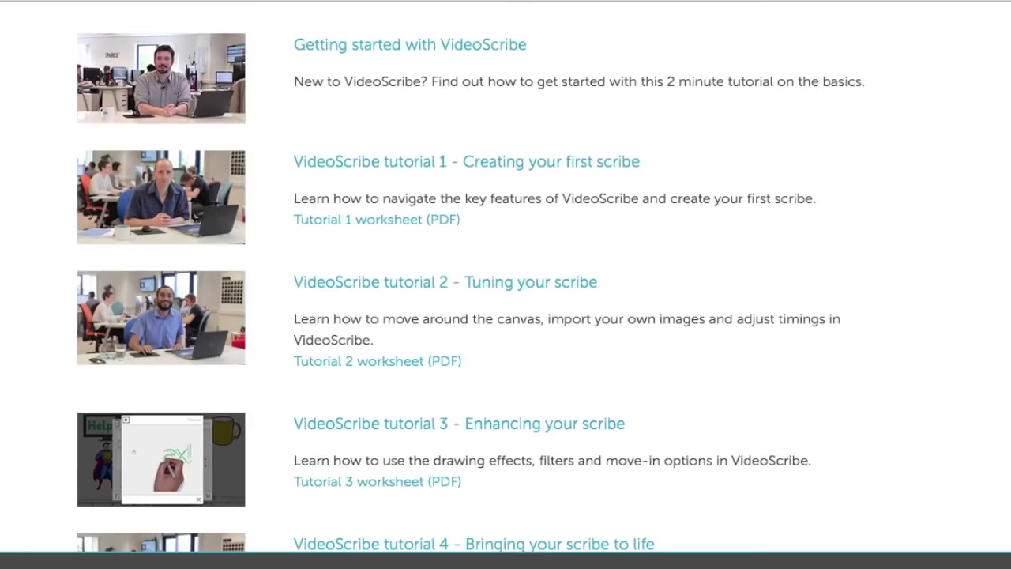
scroll(505, 285, "up", 2)
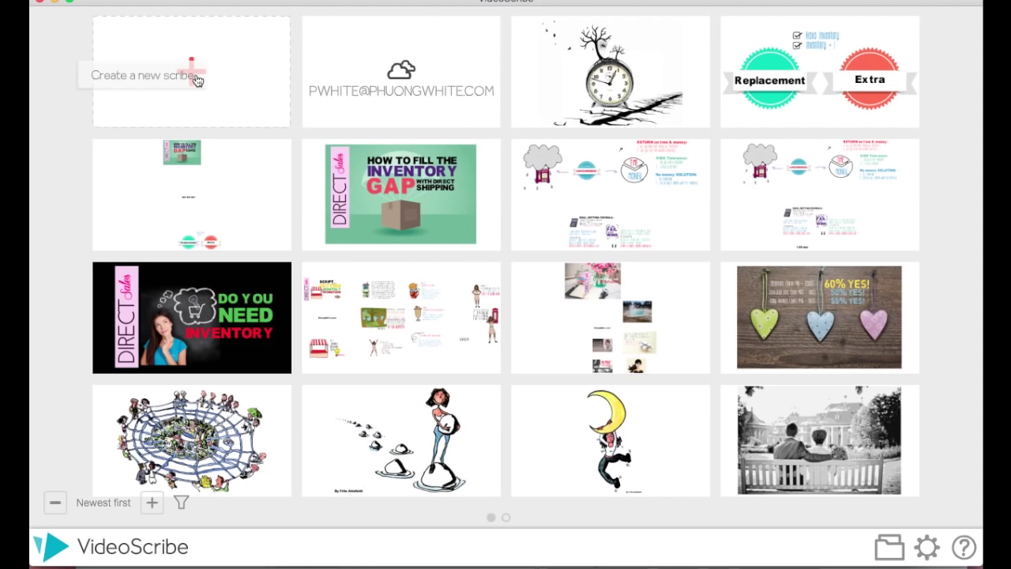
- Create a new blank scribe from the 'Create a new scribe' tile in the gallery
left_click(198, 41)
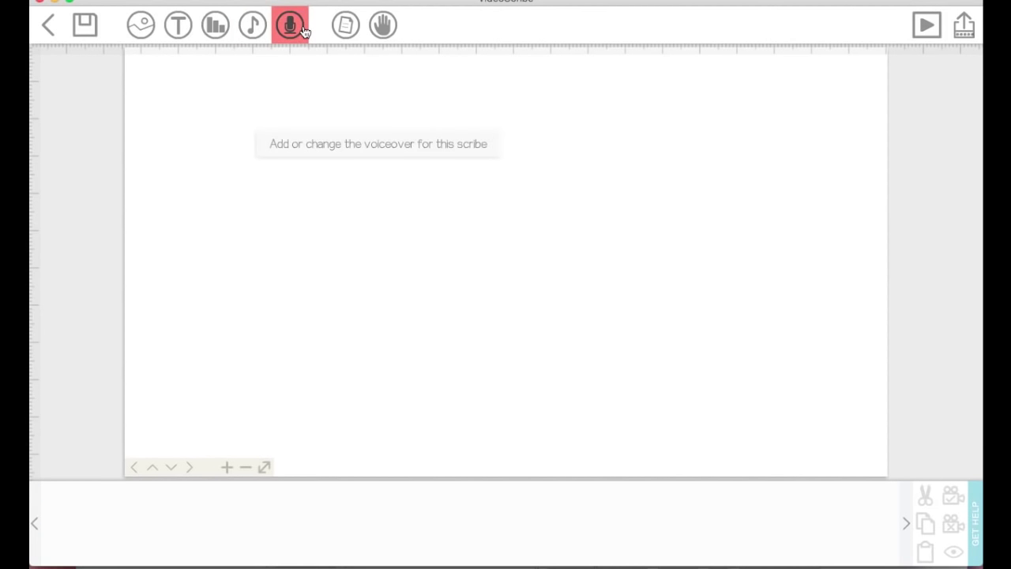
- Bring up the Paper options dialog with its grid of paper textures
left_click(345, 27)
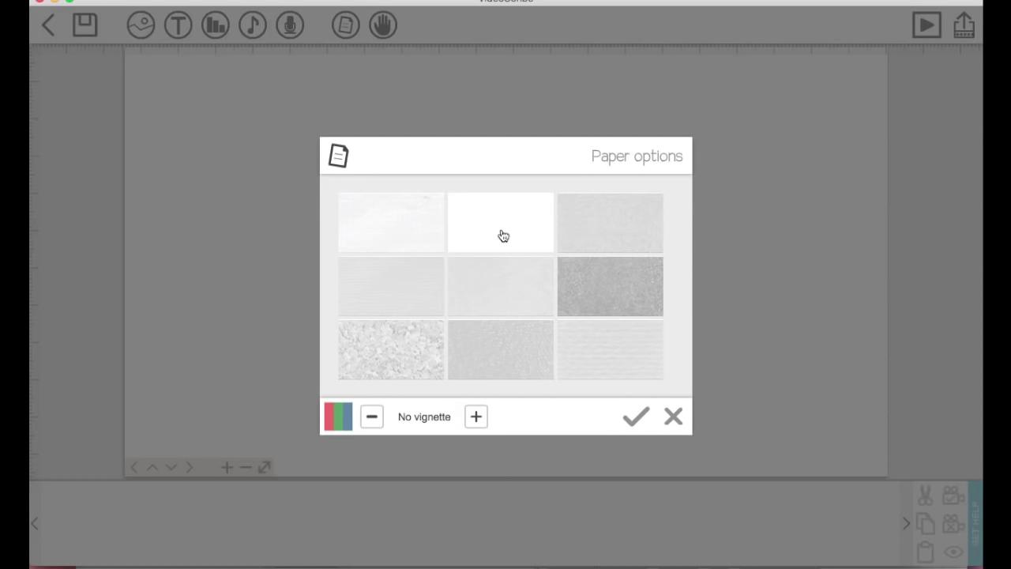
- Switch the scribe background to plain white paper, then bring up the Add image dialog
left_click(423, 230)
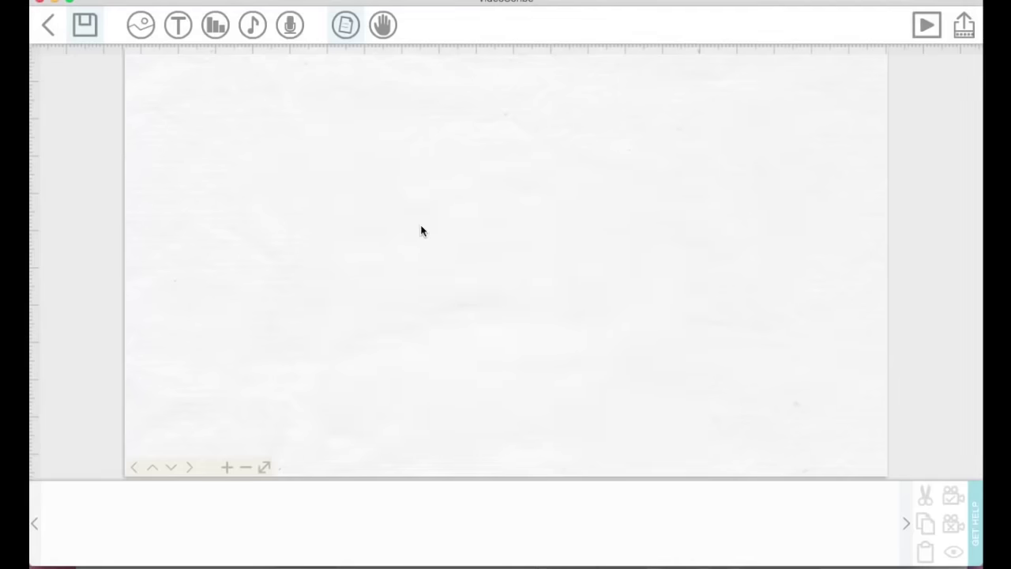
left_click(345, 25)
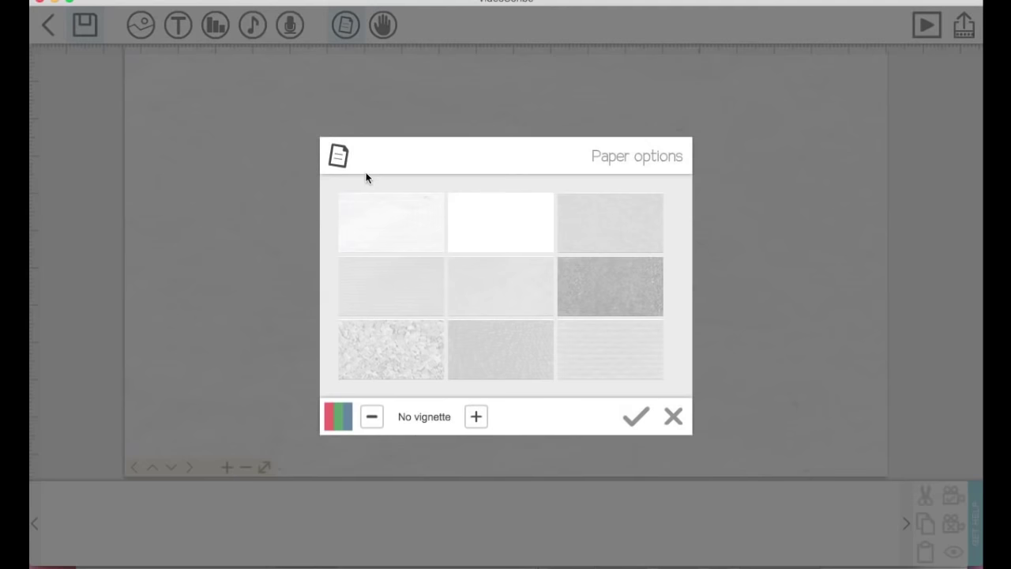
left_click(464, 227)
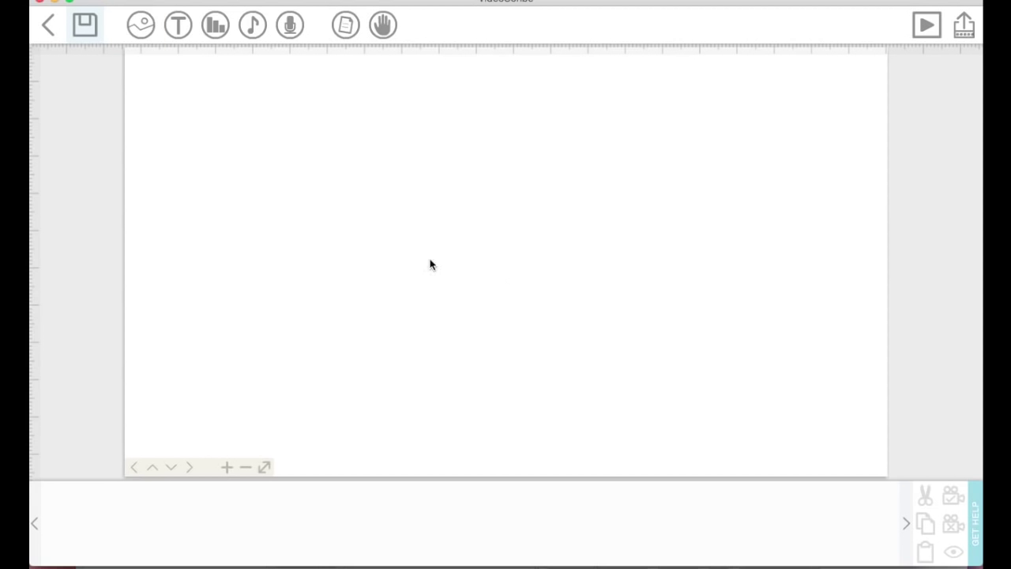
left_click(142, 26)
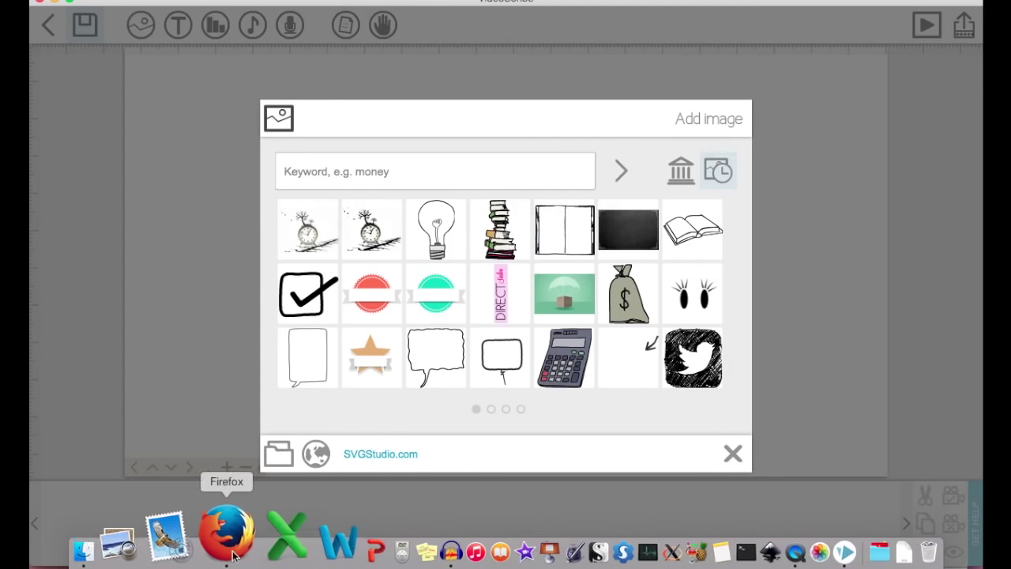
- Bring Firefox with the Pixabay free images page to the front
left_click(221, 535)
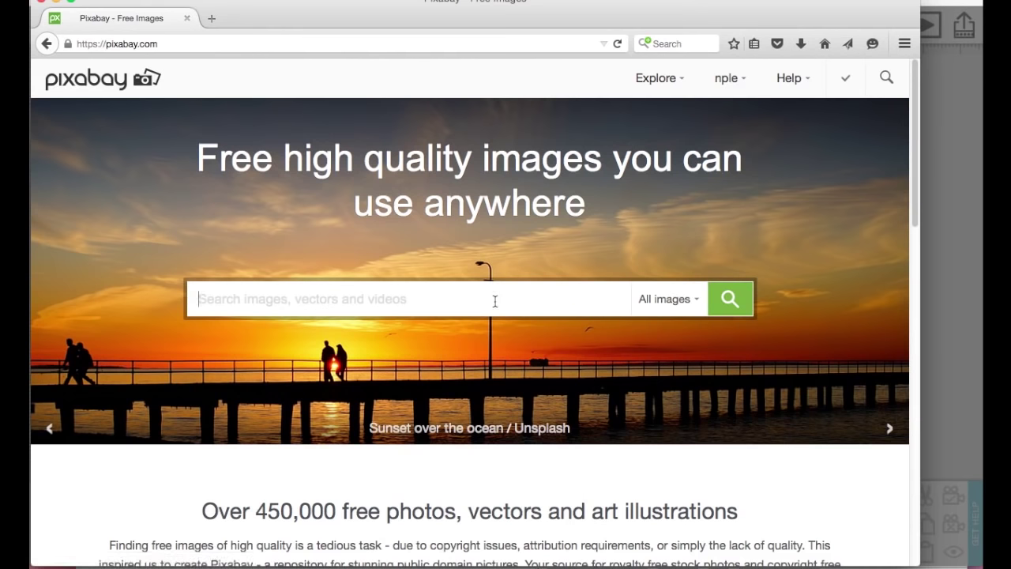
- Search Pixabay for 'blackboard' and go to the second page of results
type("blac")
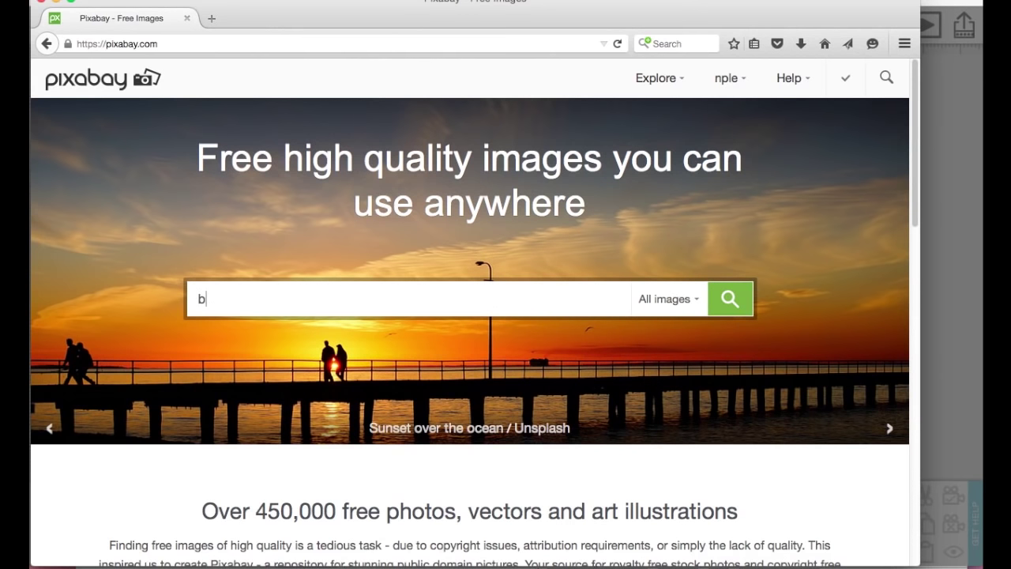
type("kboard")
left_click(730, 304)
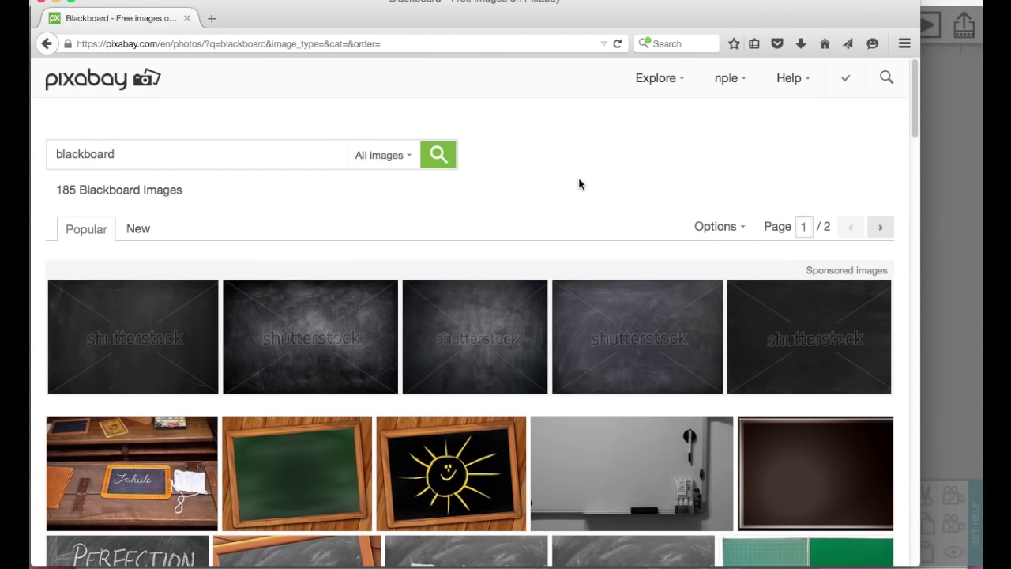
mouse_move(763, 369)
left_click_drag(916, 104, 900, 340)
left_click(916, 441)
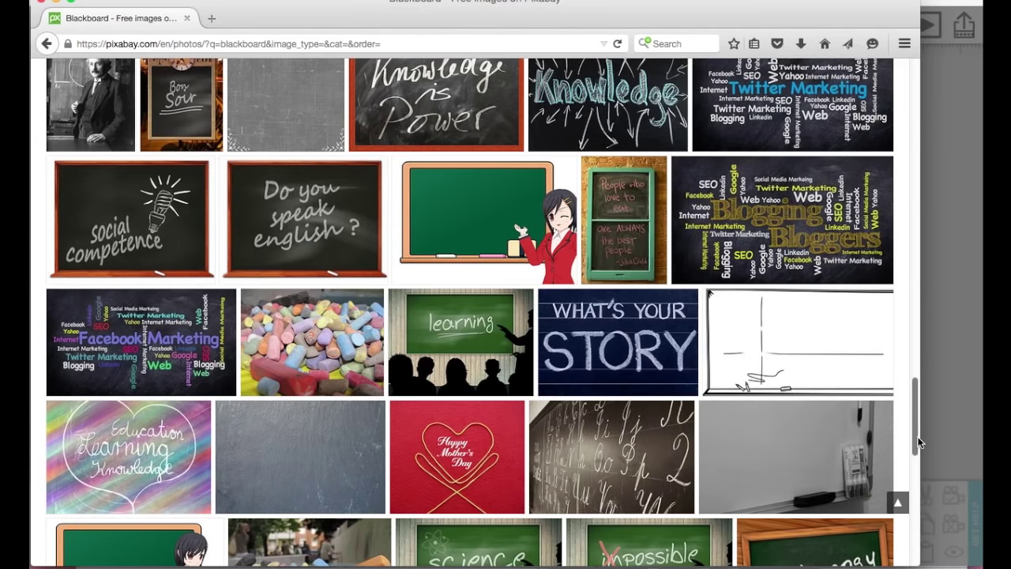
left_click(913, 499)
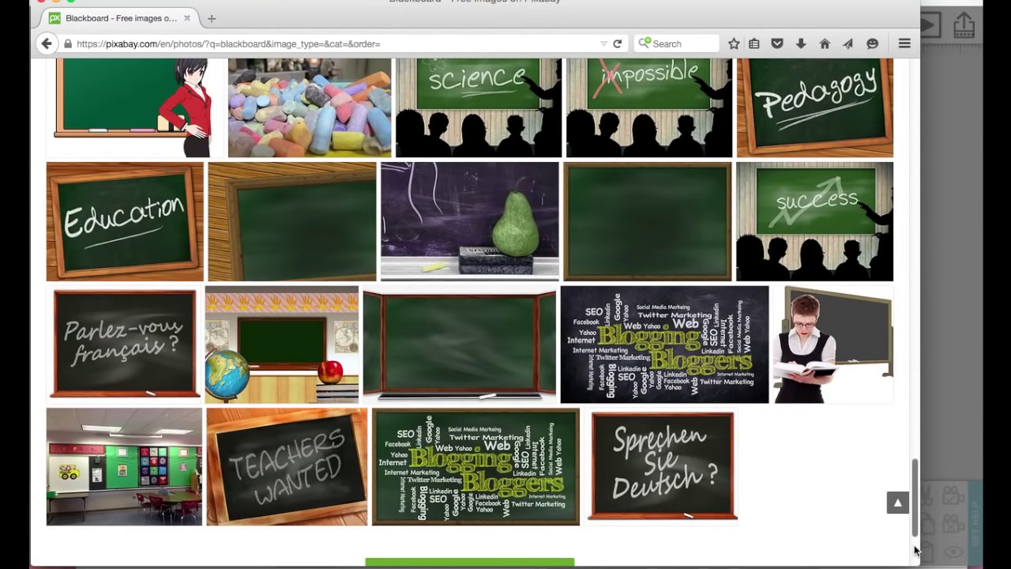
left_click(914, 534)
left_click(914, 537)
left_click(543, 406)
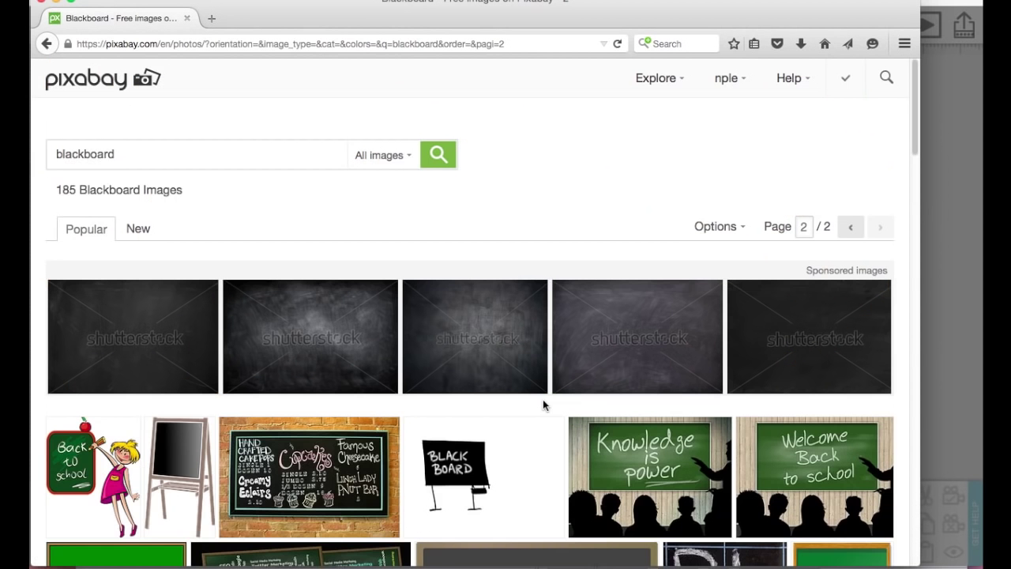
left_click(916, 472)
- Open the decorative chalkboard background illustration's download page
left_click(612, 186)
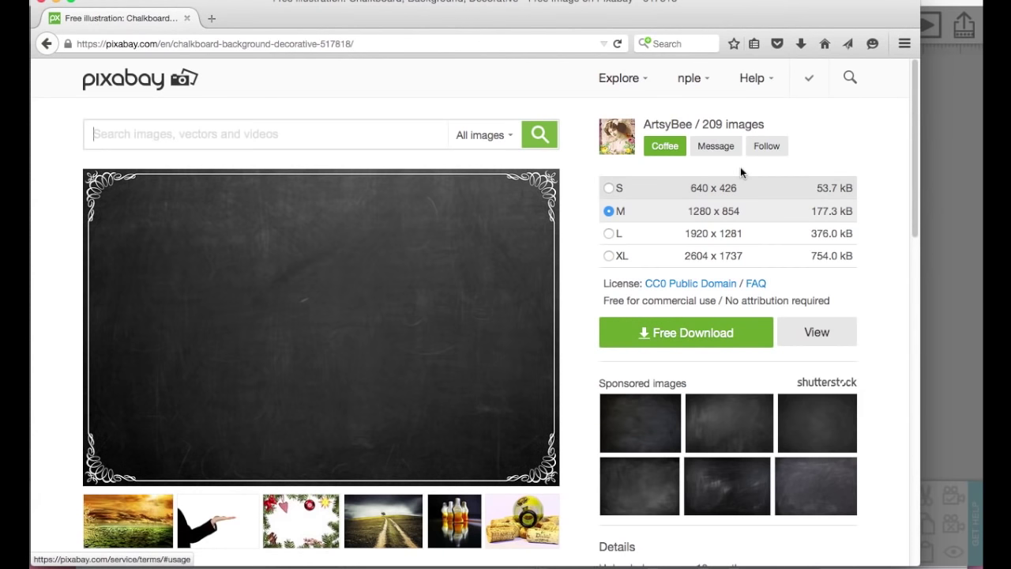
- Open Pixabay's search filter panel
left_click(512, 139)
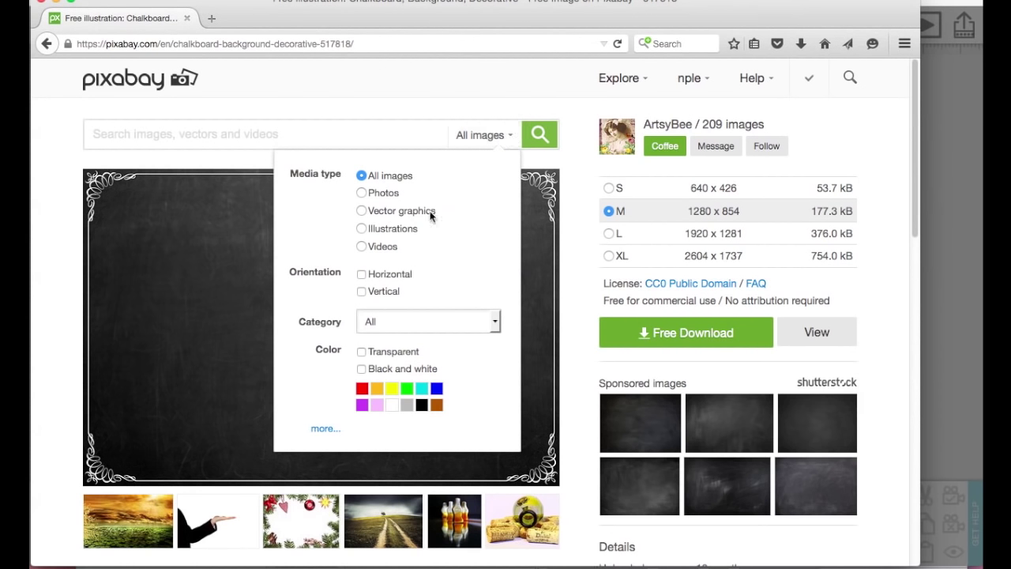
- Set Pixabay's search media type to Vector graphics and close the filter panel
left_click(362, 211)
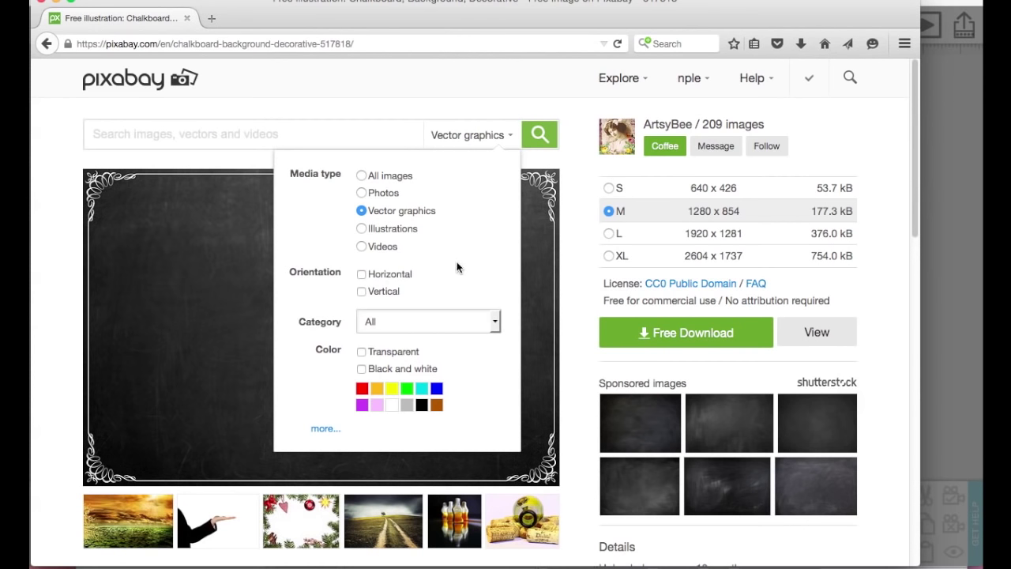
left_click(53, 138)
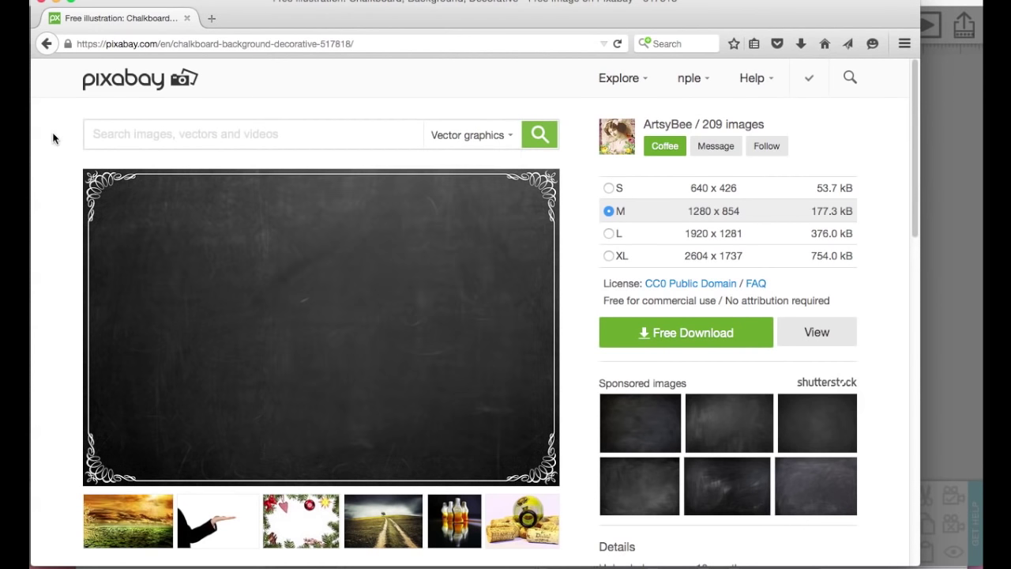
- In a new tab, go to Google and search for 'book'
left_click(212, 18)
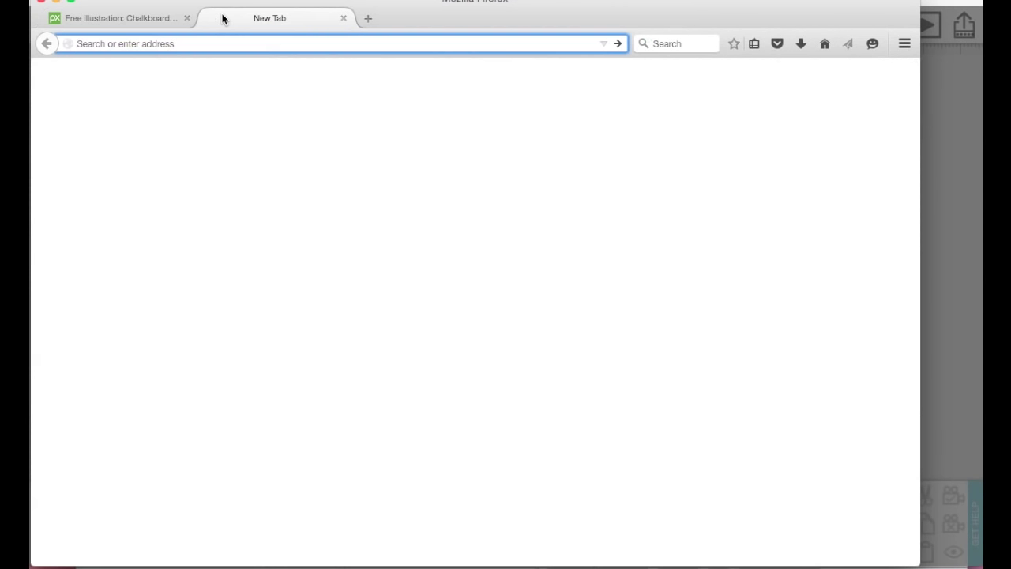
type("google.com/")
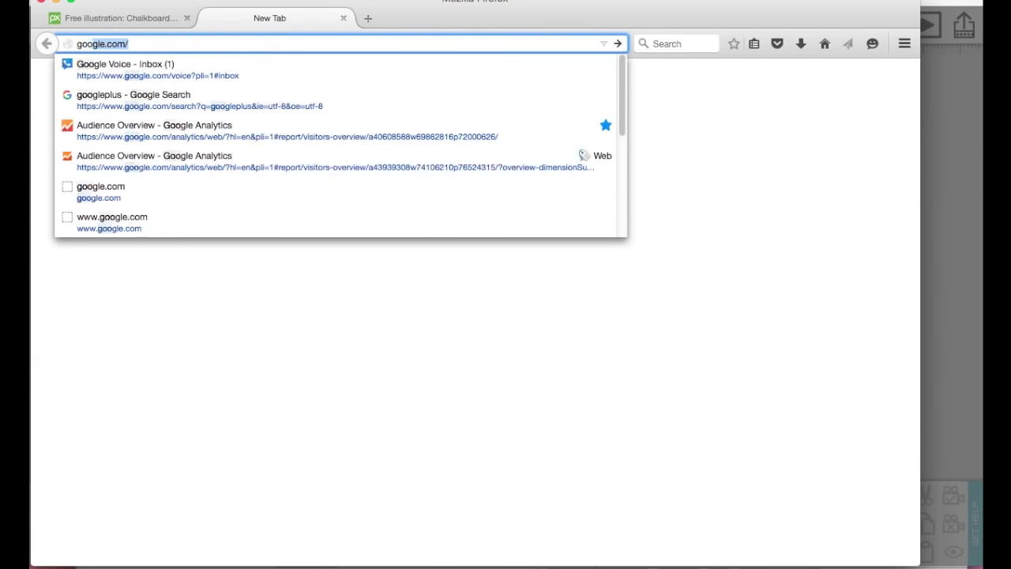
key("Return")
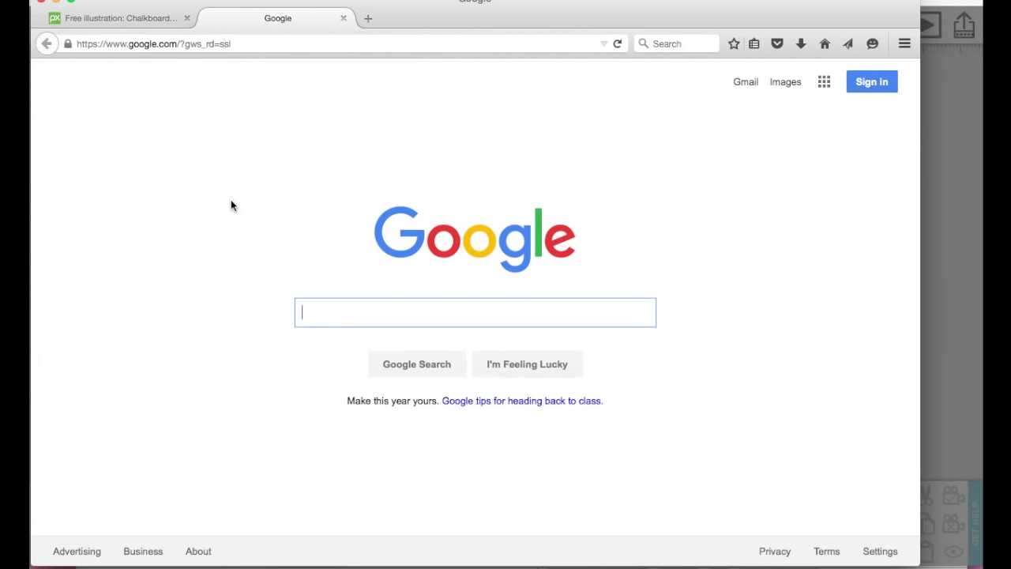
type("book")
key("Return")
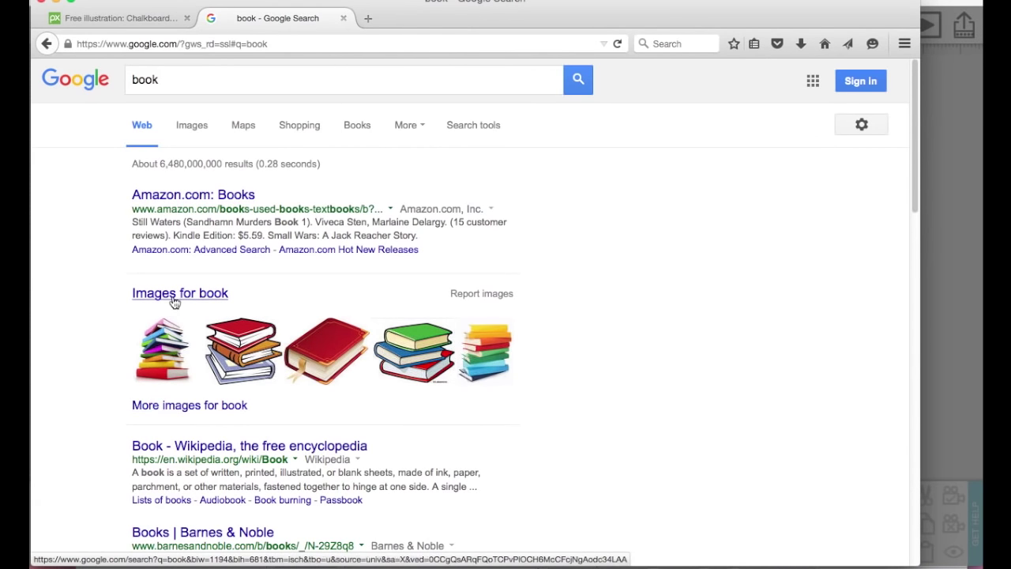
- Show Image results, filter usage rights to Labeled for reuse, then revert to Not filtered
left_click(174, 296)
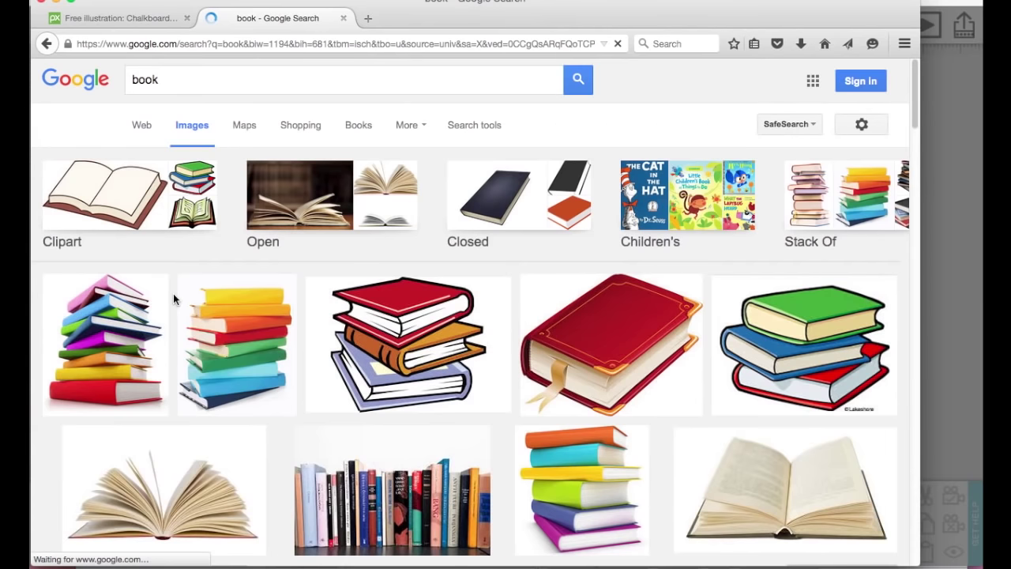
left_click(421, 126)
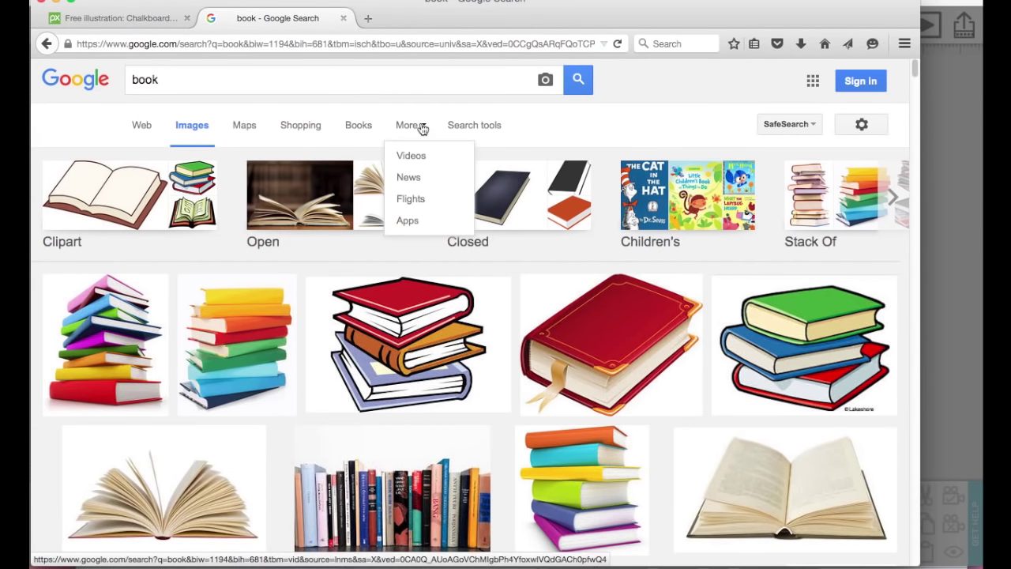
left_click(484, 127)
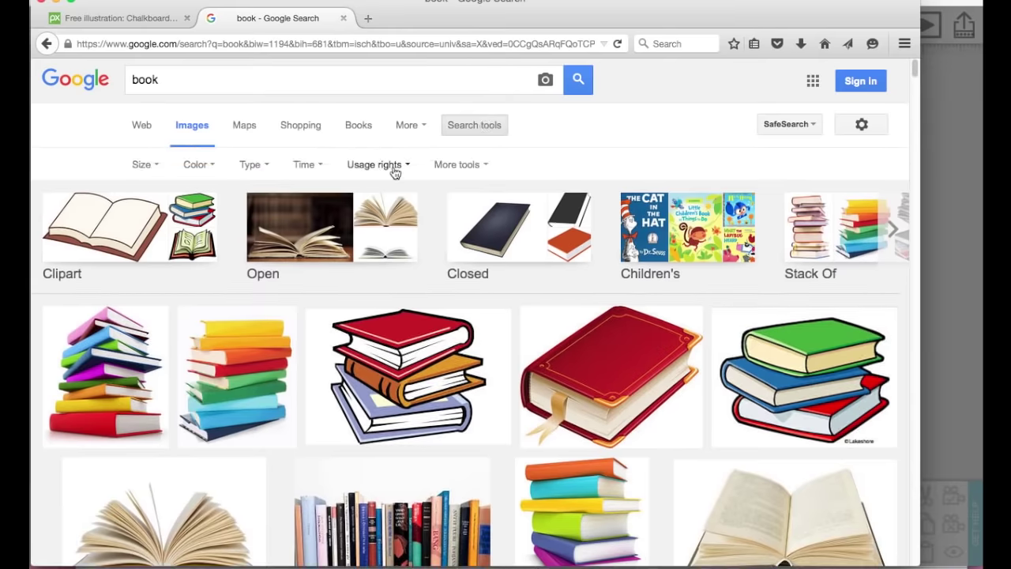
left_click(397, 168)
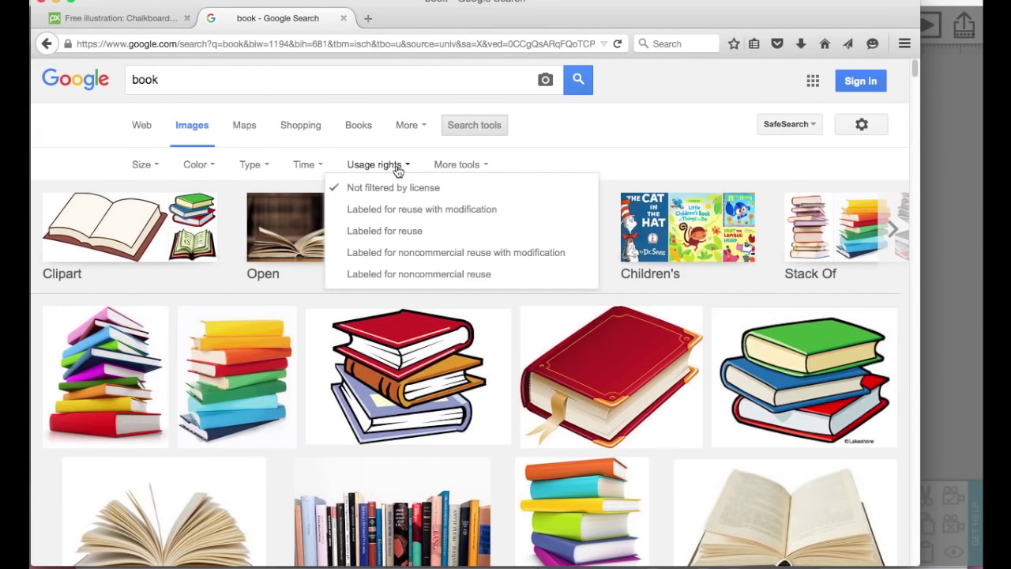
left_click(404, 239)
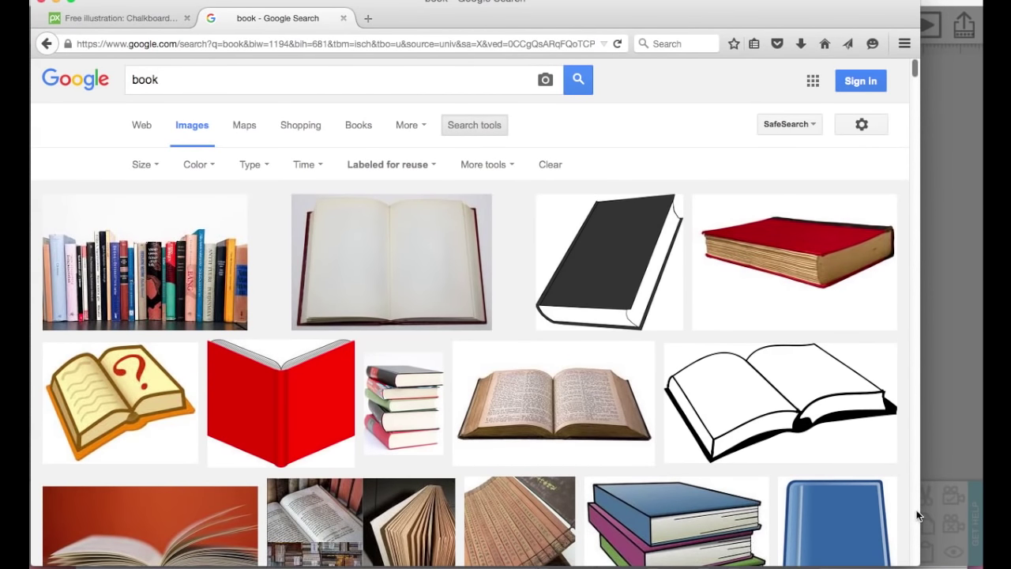
left_click(407, 171)
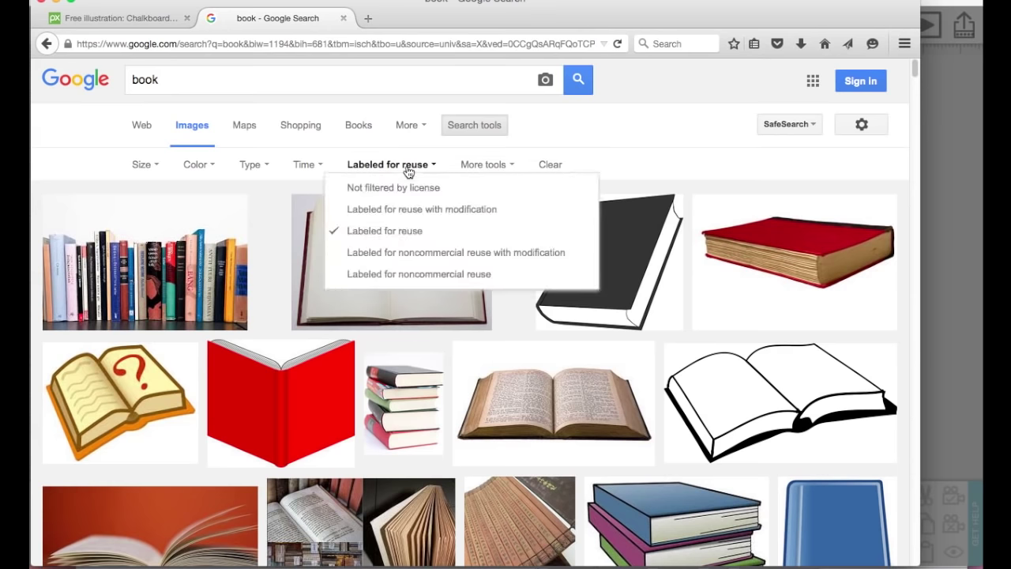
left_click(408, 190)
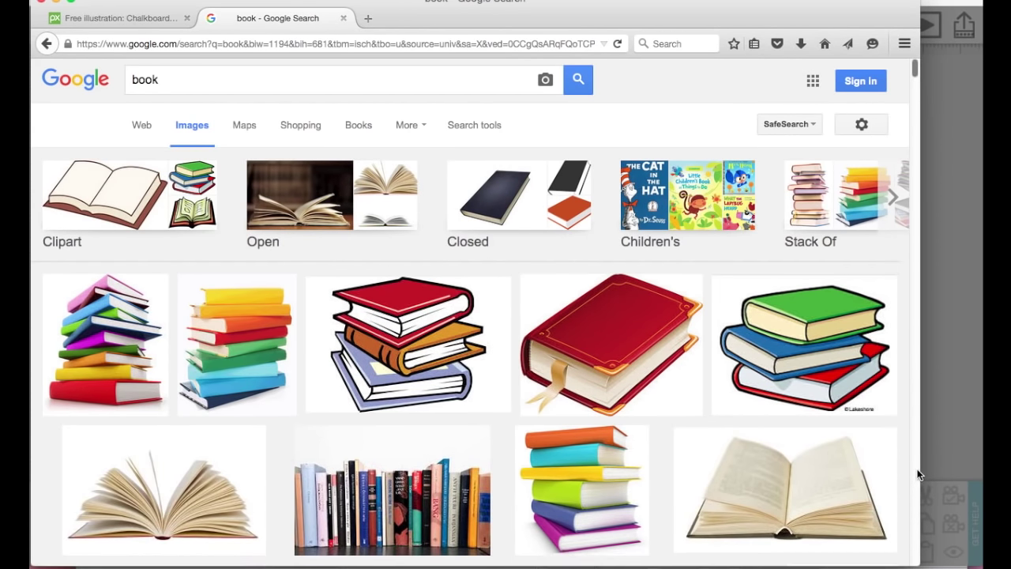
scroll(916, 472, "down", 10)
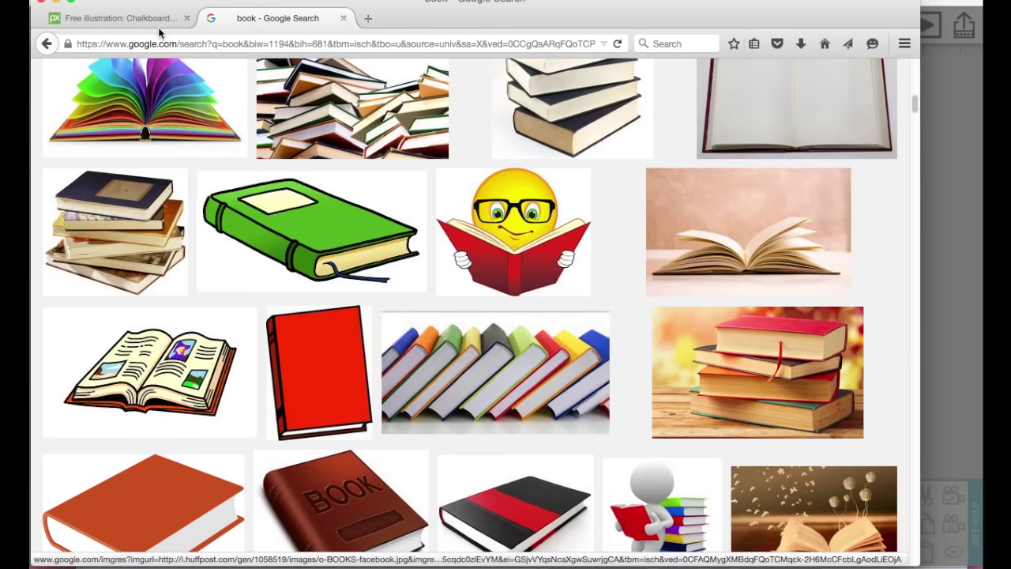
- Glance at the Pixabay chalkboard page, return to the book results, and close Firefox
left_click(119, 18)
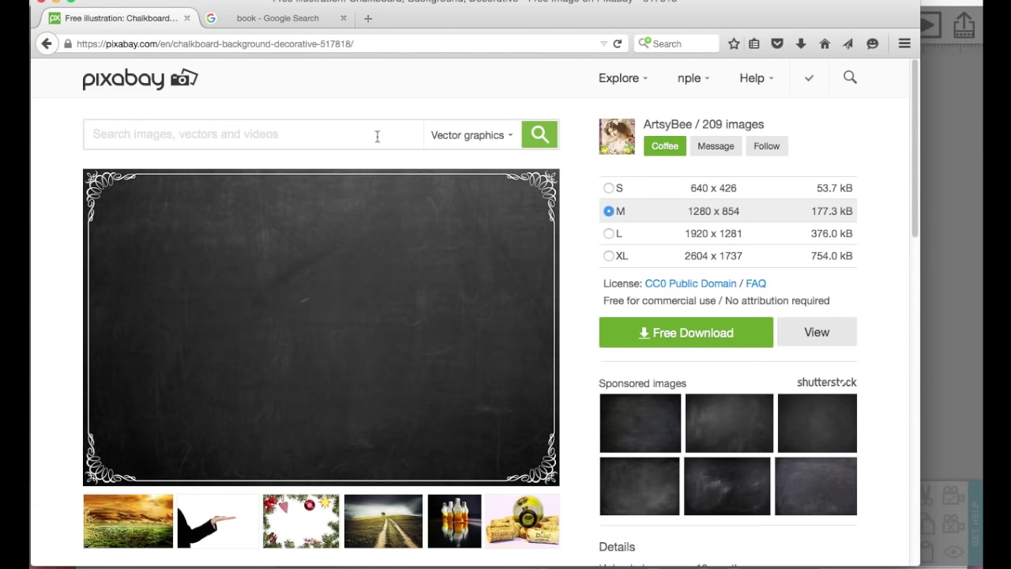
left_click(325, 17)
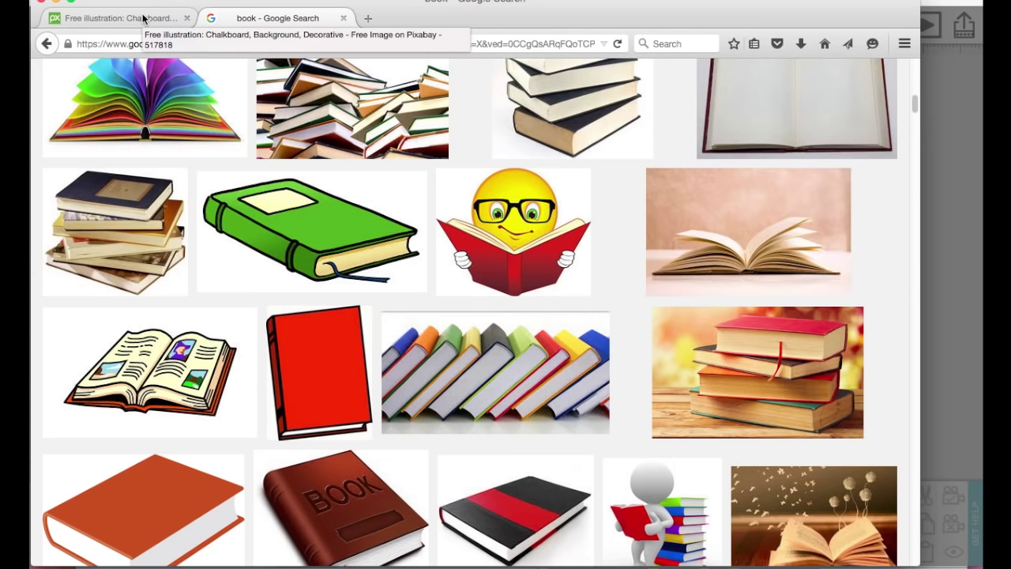
left_click(42, 4)
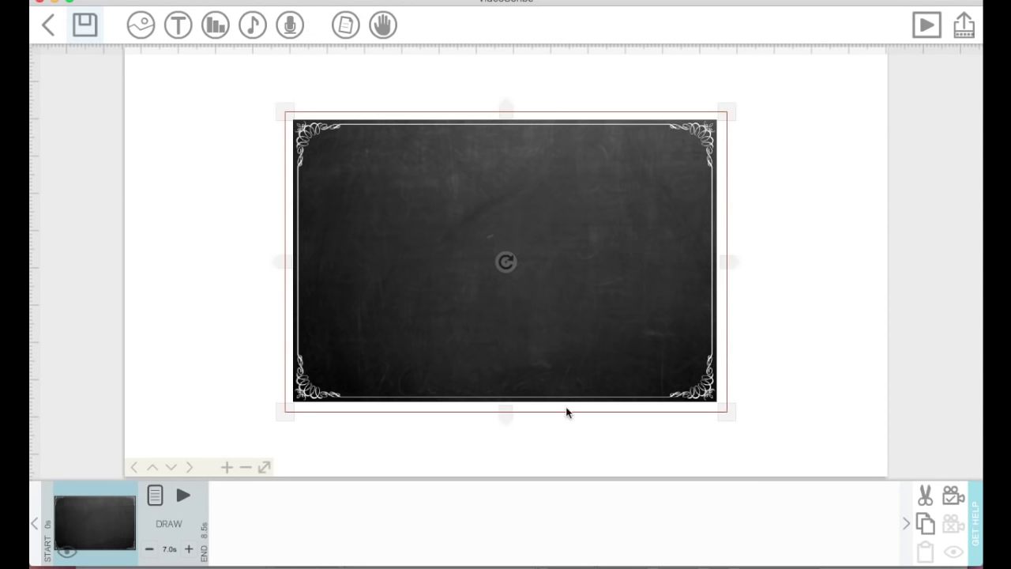
- Deselect the chalkboard image and zoom the canvas in closer on it
left_click(794, 297)
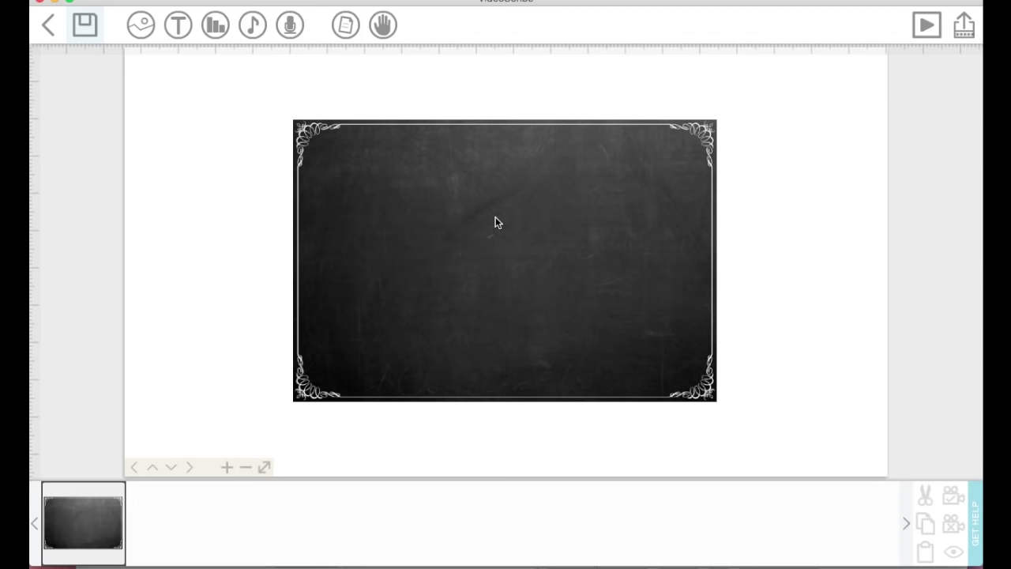
left_click(227, 468)
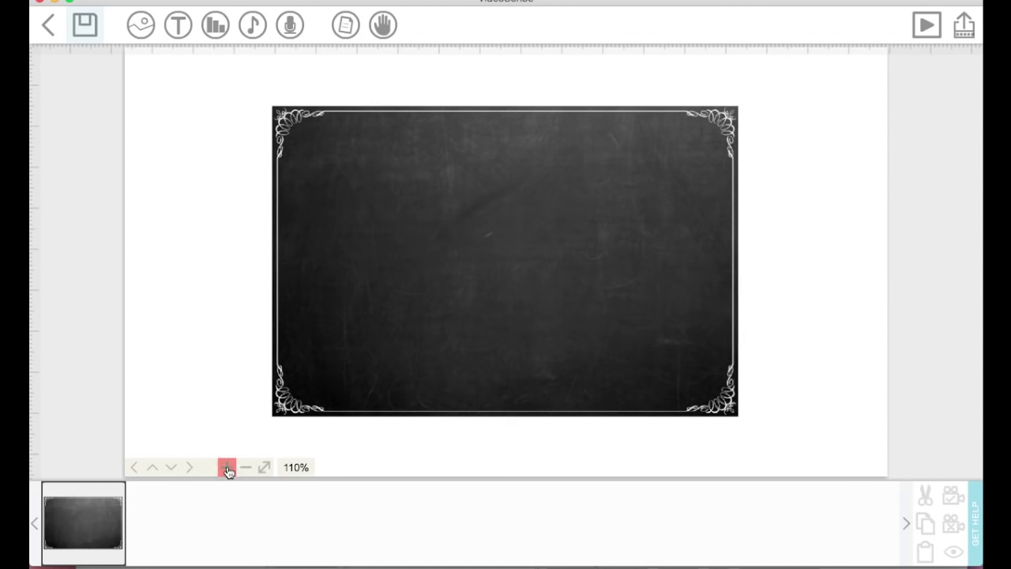
left_click(227, 468)
left_click(227, 469)
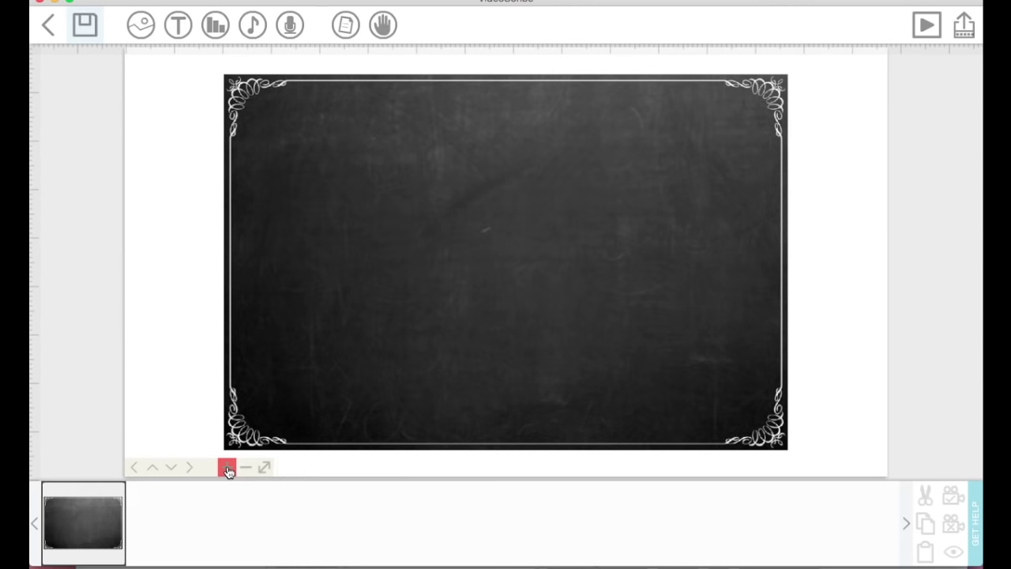
left_click(226, 468)
left_click(227, 469)
left_click(227, 468)
left_click(226, 468)
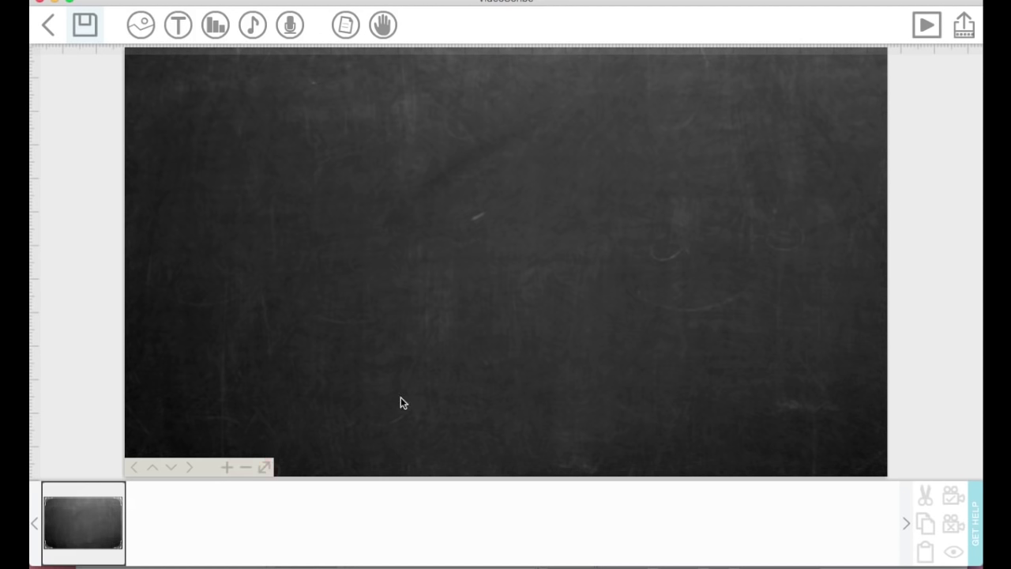
left_click(226, 469)
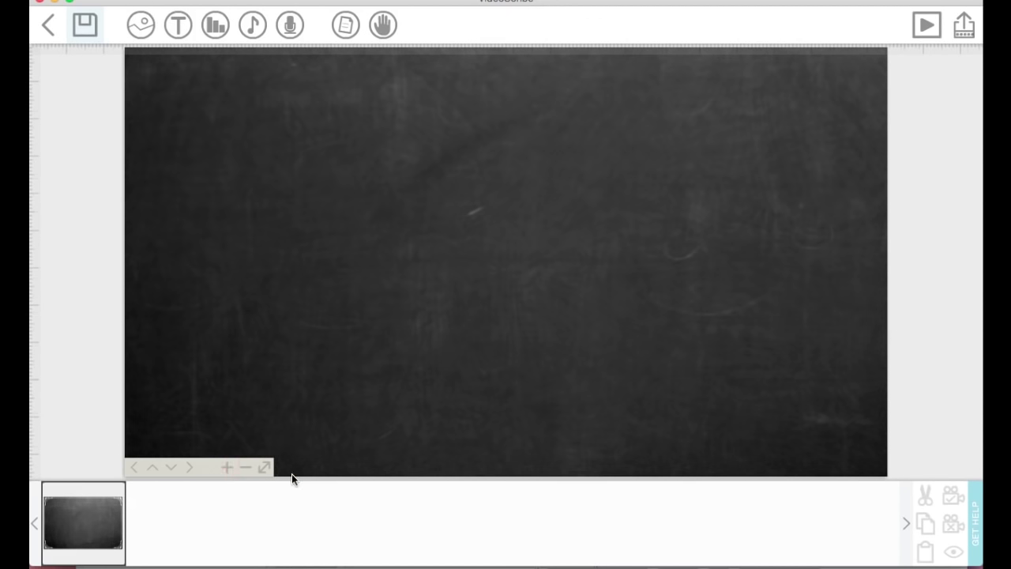
left_click(227, 467)
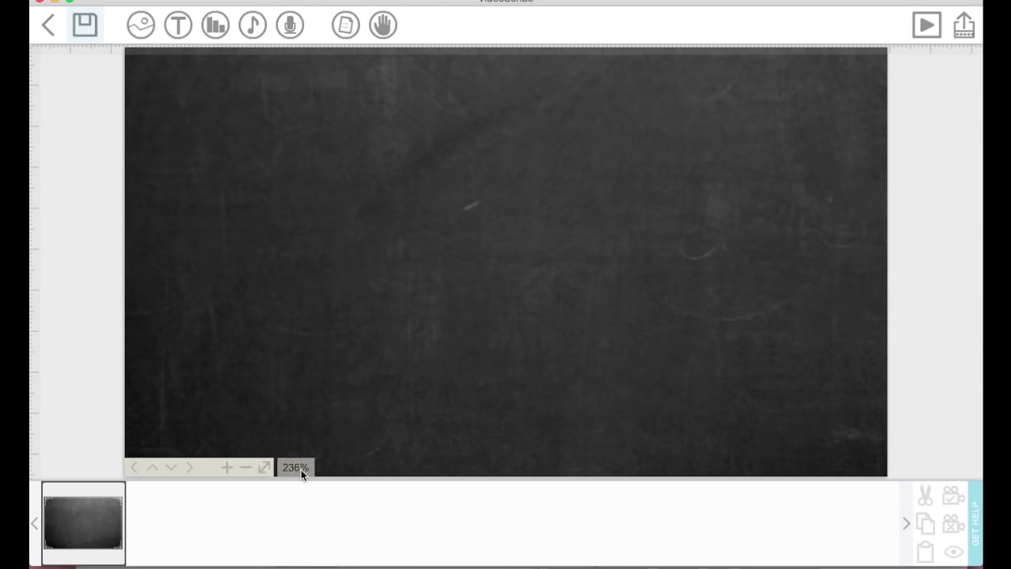
left_click(227, 469)
left_click(226, 469)
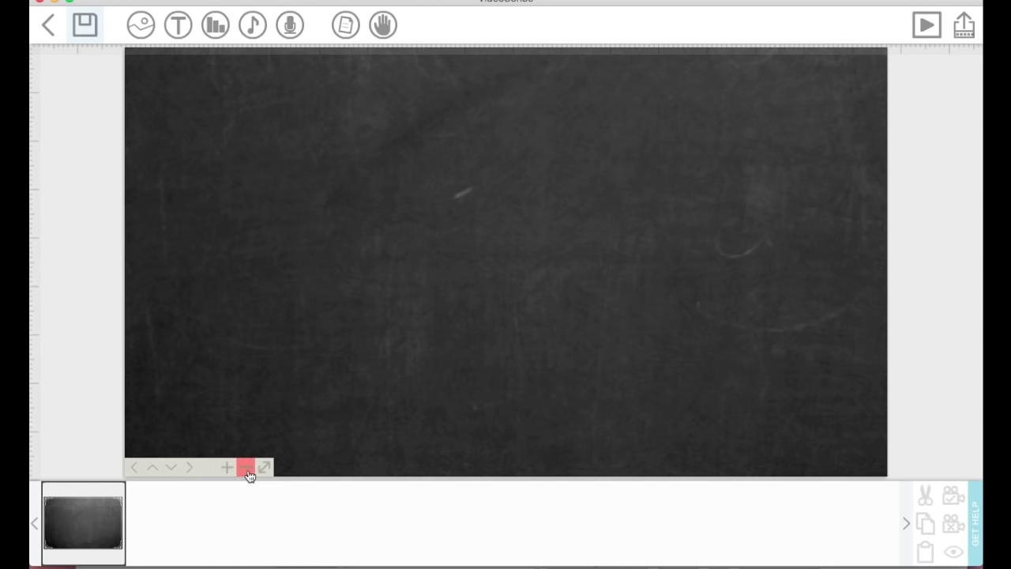
- Zoom back out to 100% so the whole ornate chalkboard is visible
left_click(245, 468)
left_click(246, 469)
left_click(246, 468)
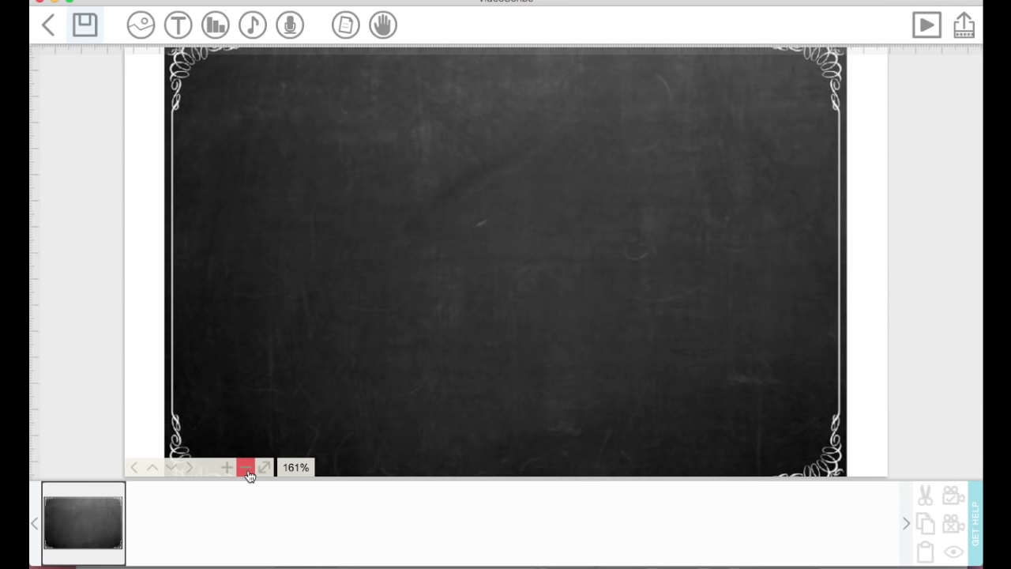
left_click(246, 469)
left_click(245, 468)
left_click(245, 468)
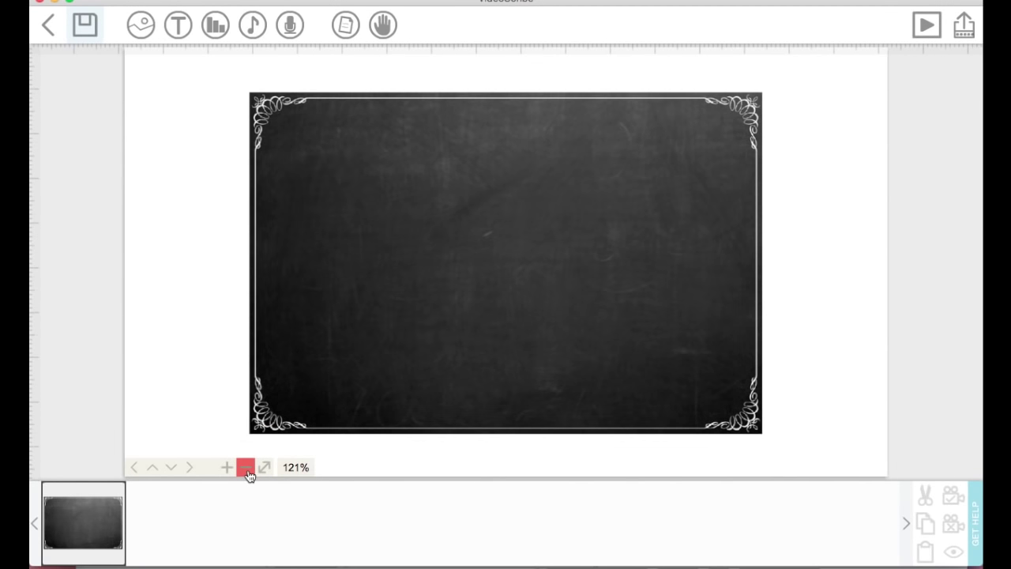
left_click(246, 469)
left_click(246, 468)
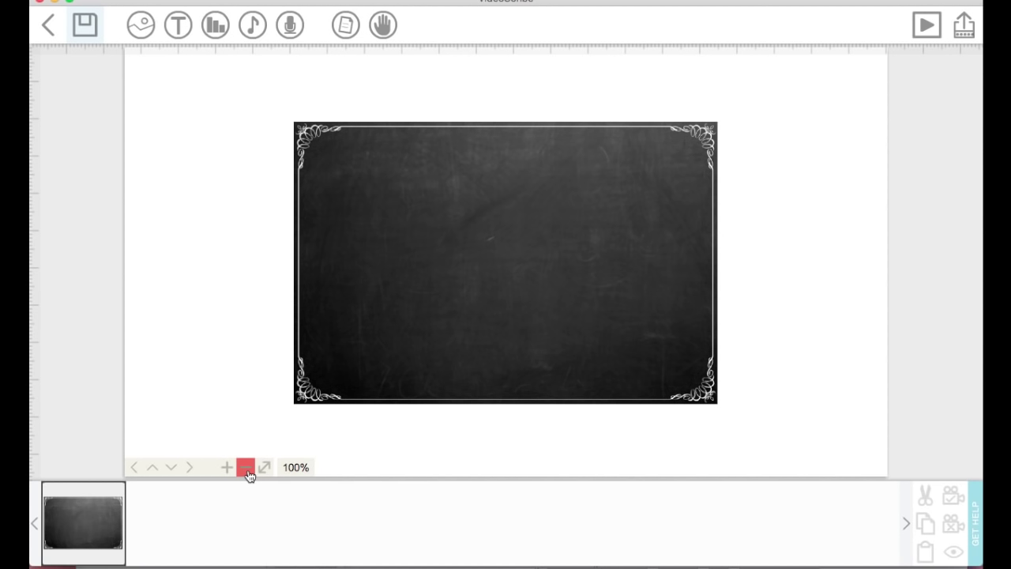
- Enlarge and reposition the chalkboard to hide its border, then set the camera to that framing
left_click(605, 257)
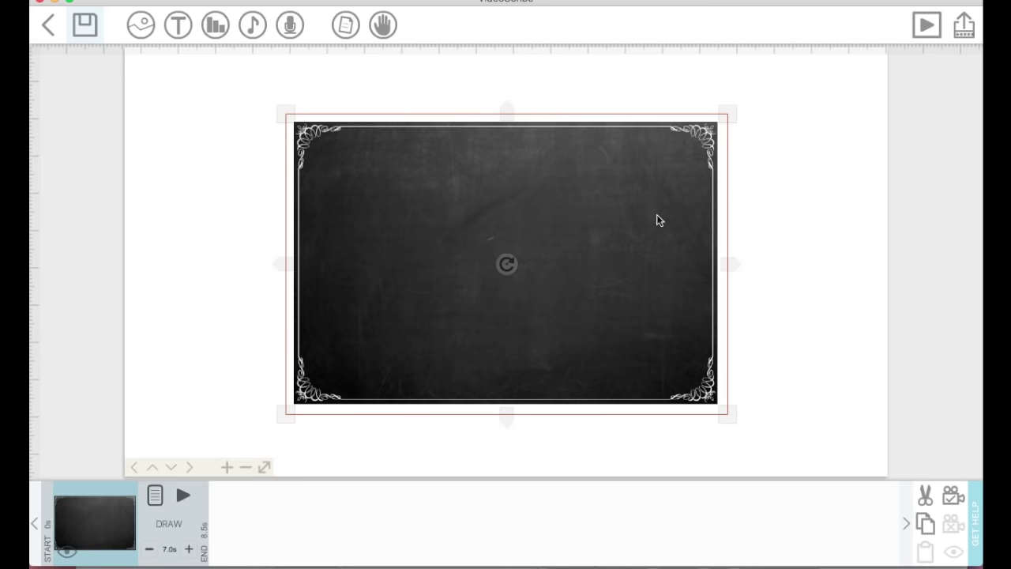
left_click_drag(730, 119, 889, 2)
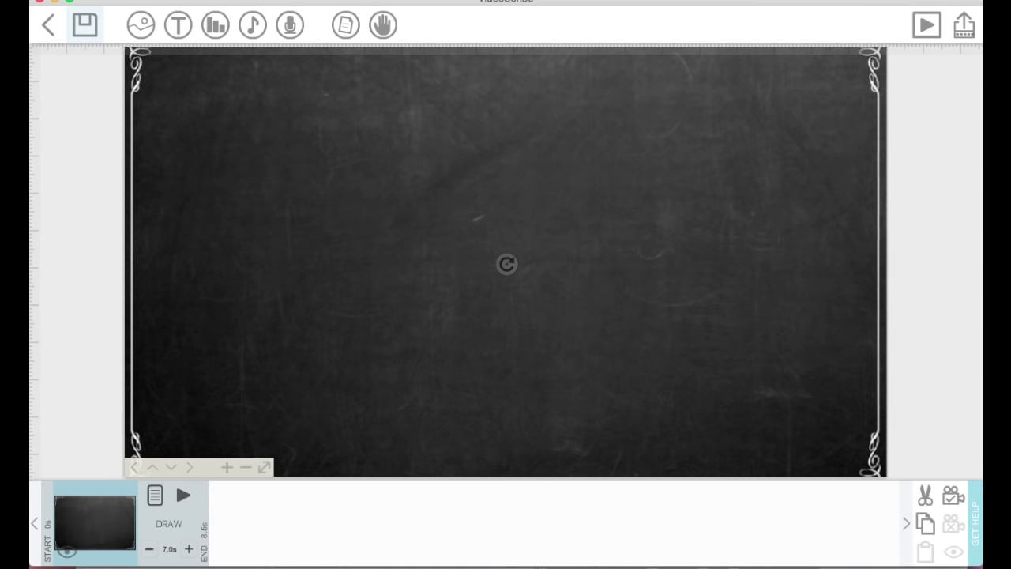
left_click_drag(797, 126, 763, 201)
left_click_drag(867, 69, 893, 27)
left_click_drag(642, 273, 685, 221)
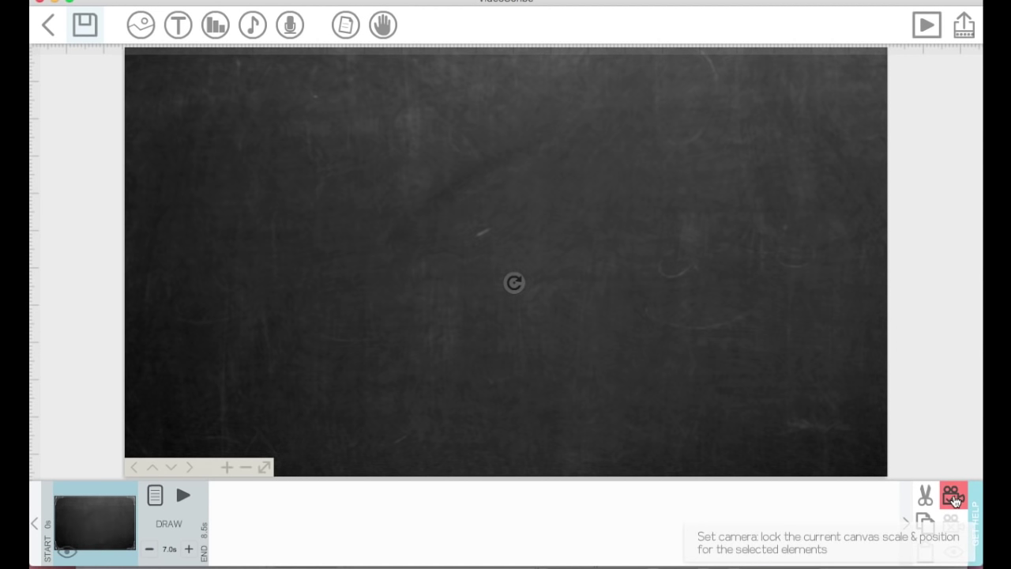
left_click(954, 498)
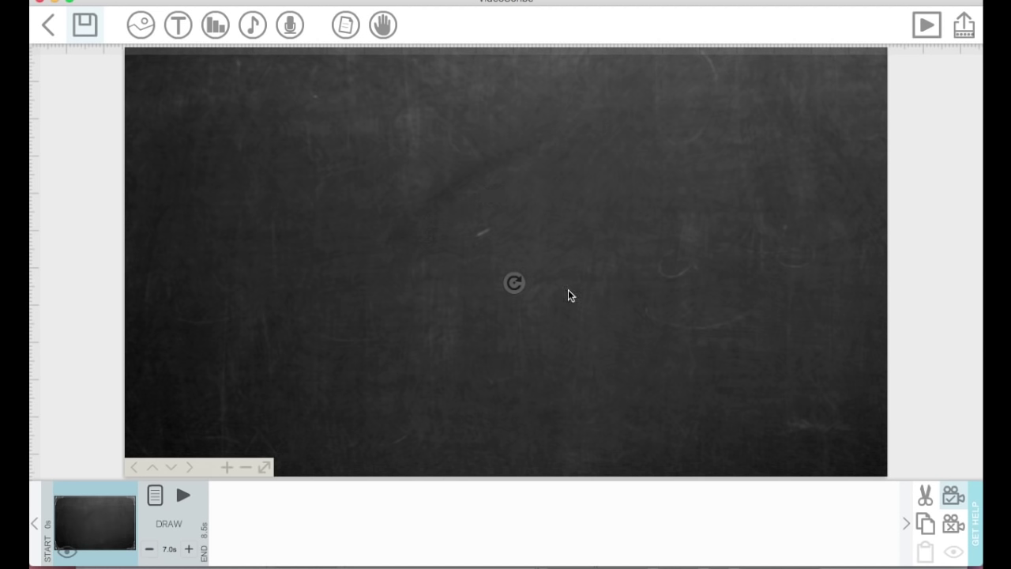
left_click(155, 498)
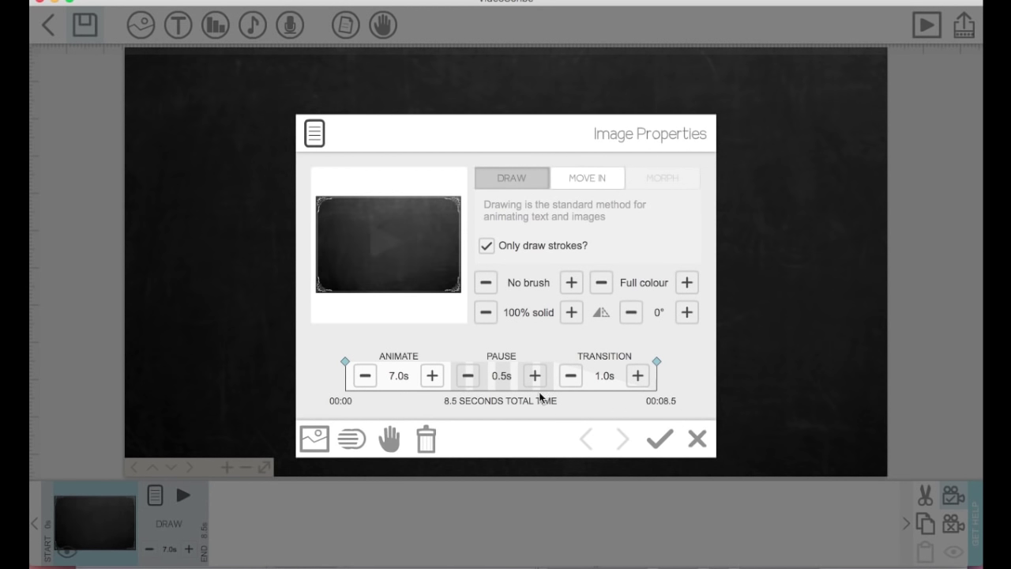
- Set the chalkboard's Animate, Pause and Transition times each to 0 seconds
left_click(402, 376)
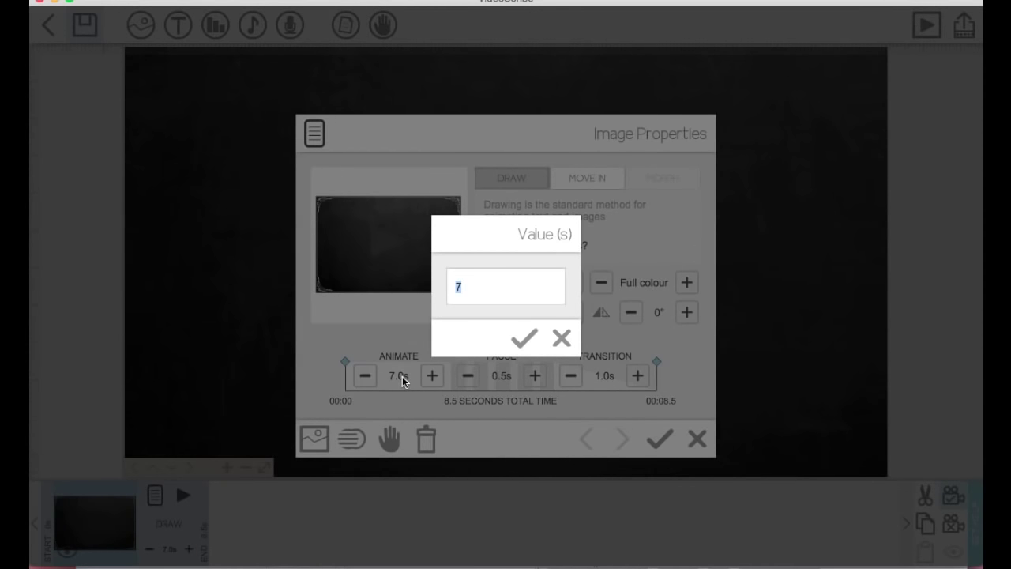
type("0")
left_click(519, 339)
left_click(504, 379)
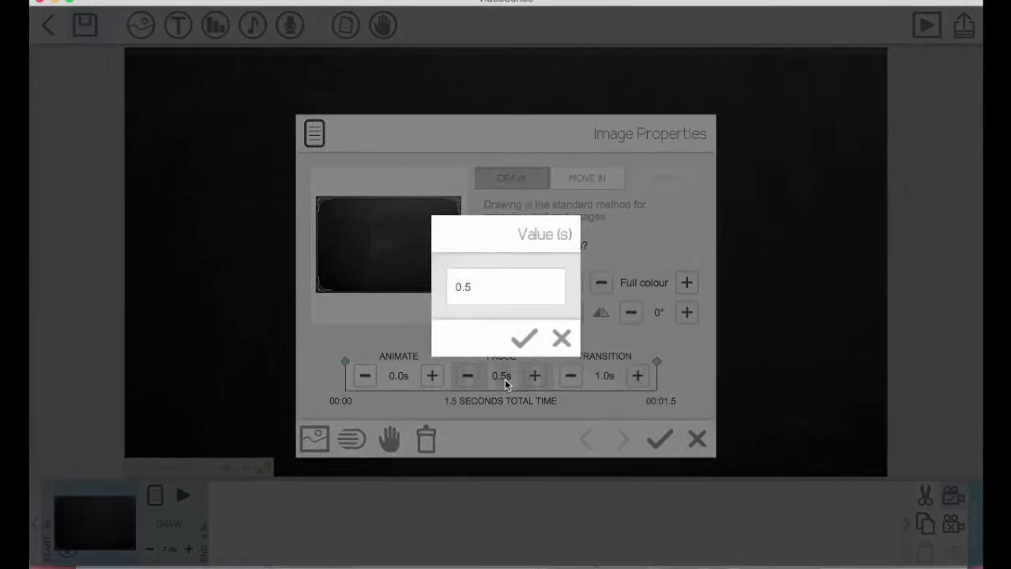
type("0")
left_click(524, 338)
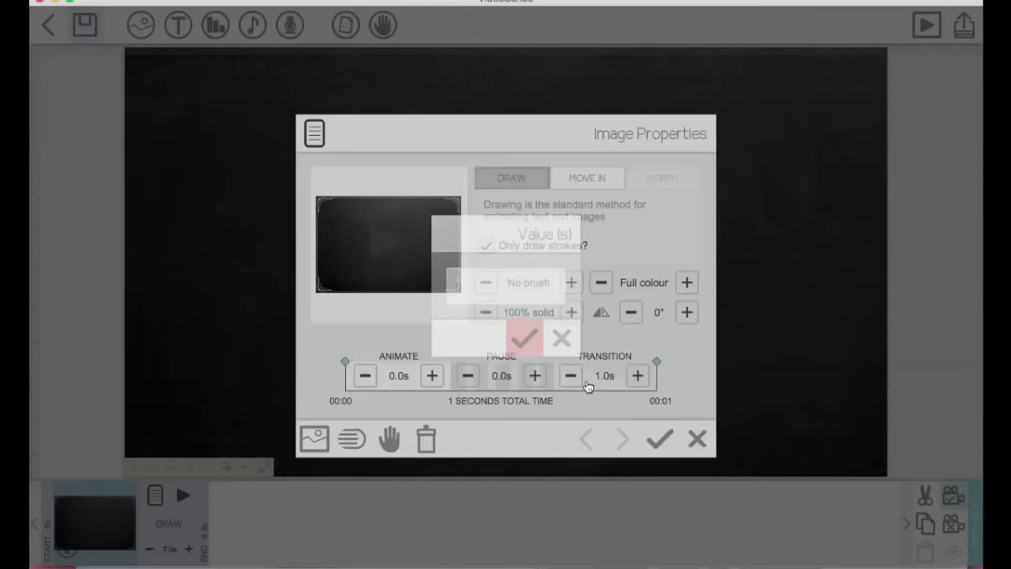
left_click(604, 377)
type("0")
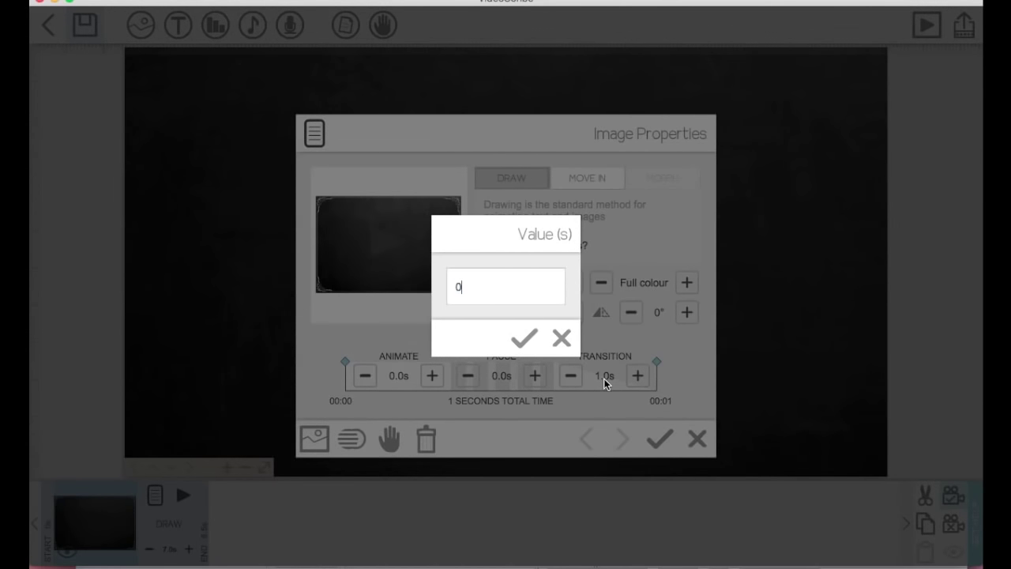
left_click(523, 338)
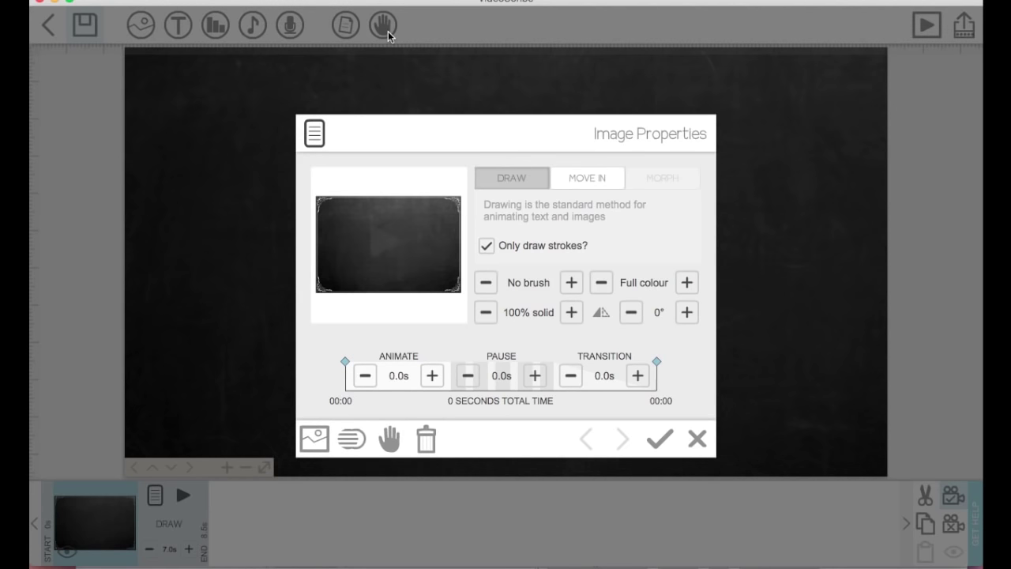
- Give the chalkboard no drawing hand and apply its 0-second properties
left_click(392, 444)
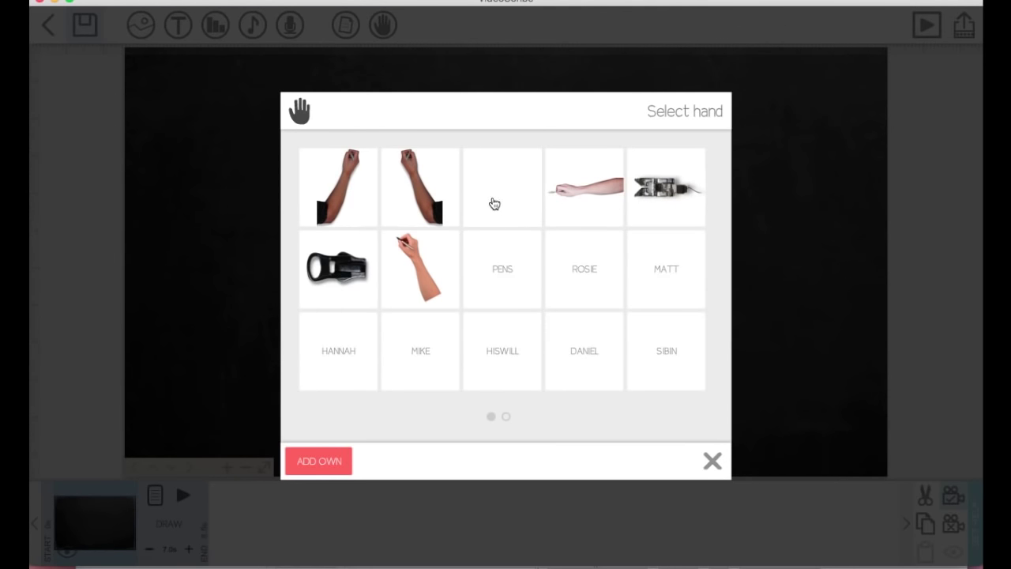
left_click(493, 203)
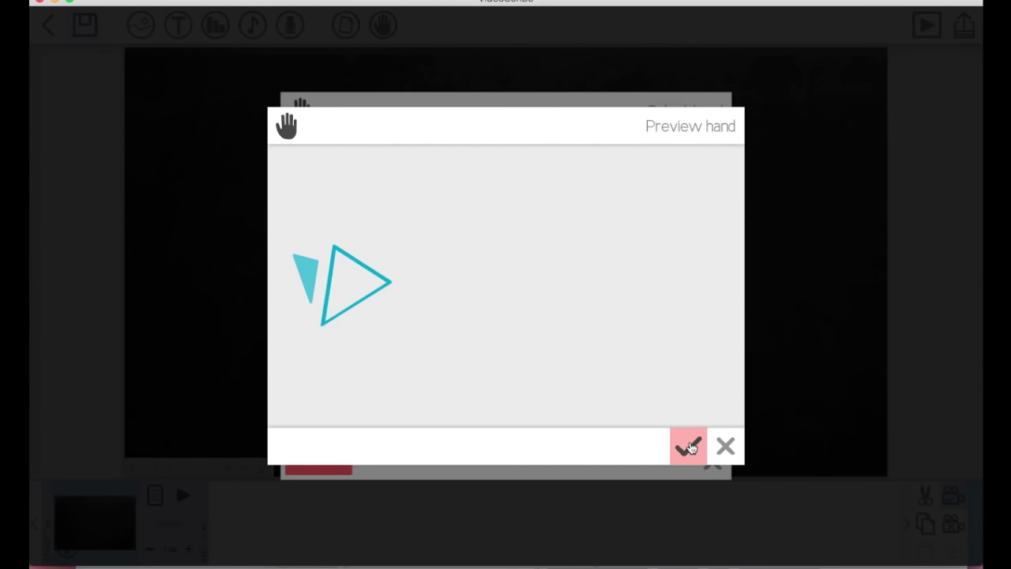
left_click(690, 447)
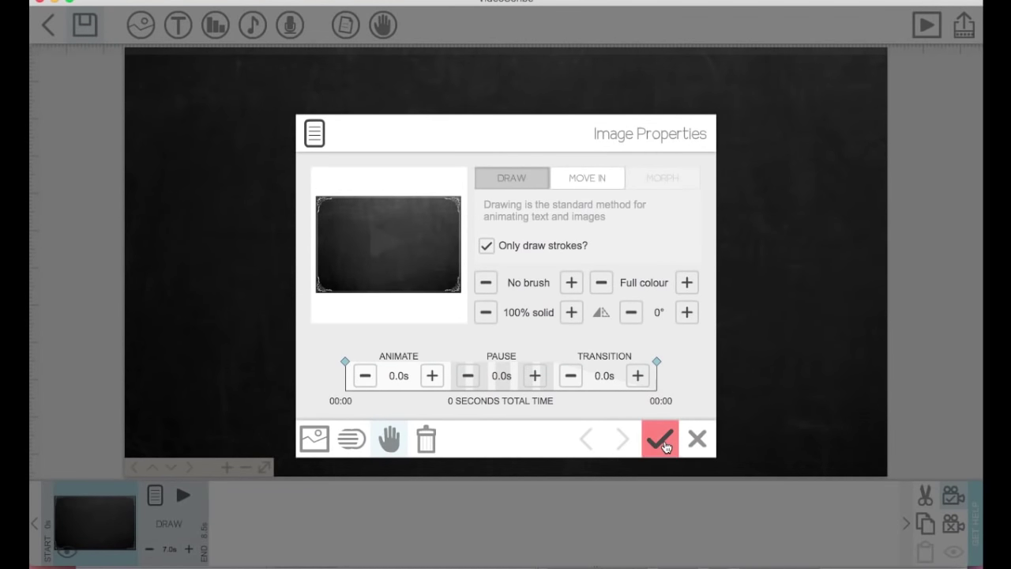
left_click(663, 442)
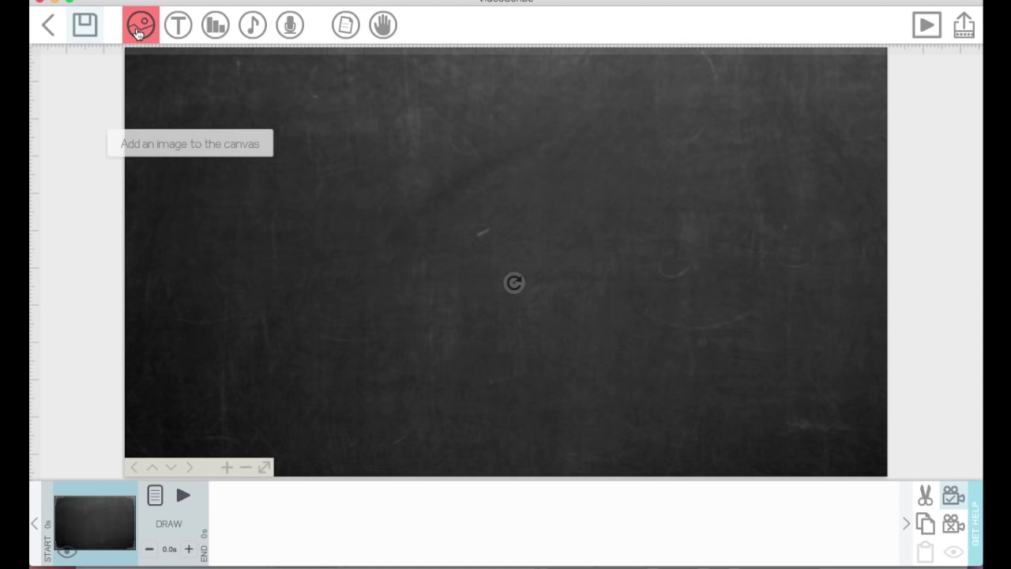
left_click(138, 29)
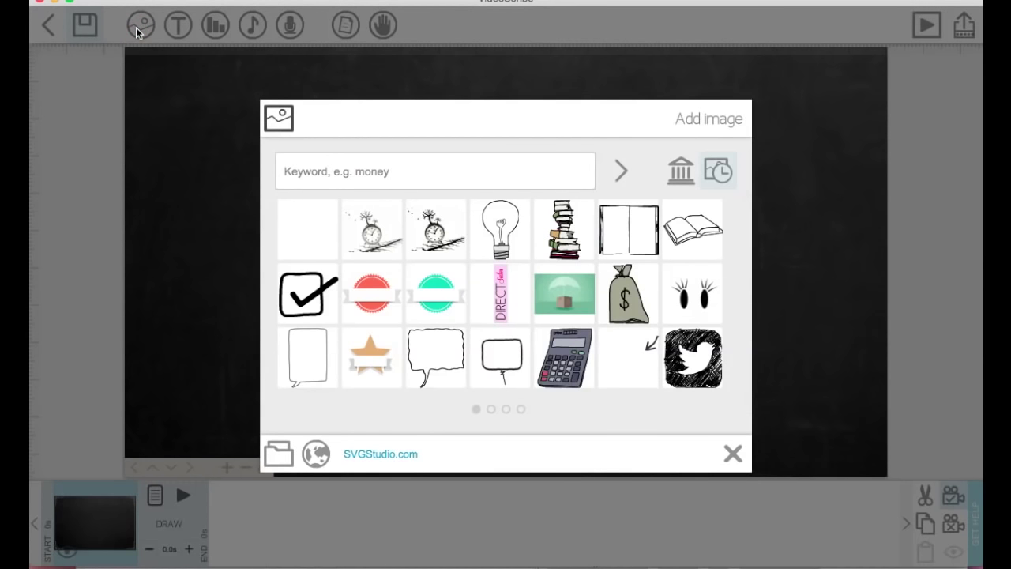
- Search the image library for 'bulb' and place a lightbulb outline on the chalkboard
left_click(410, 172)
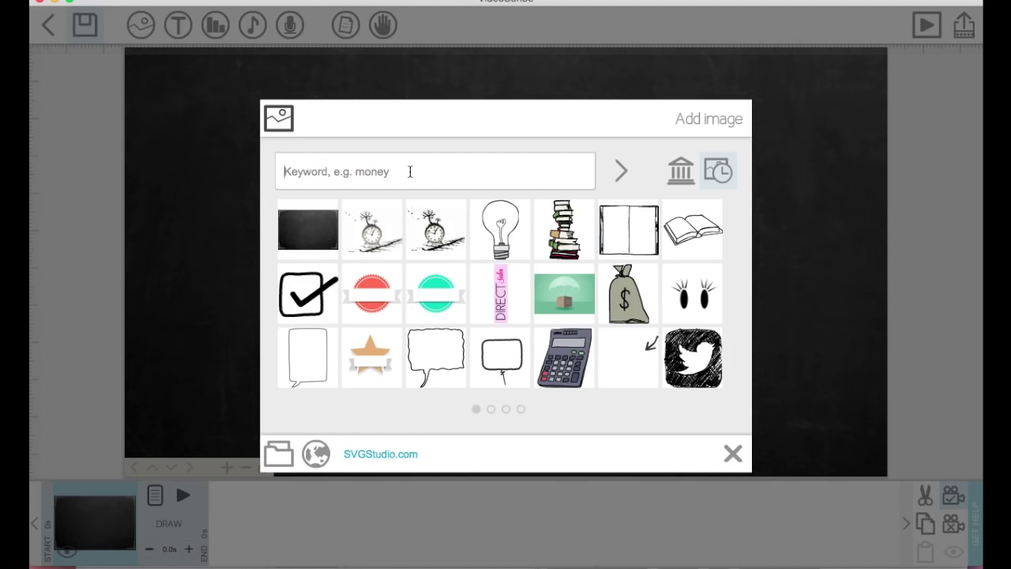
type("bu")
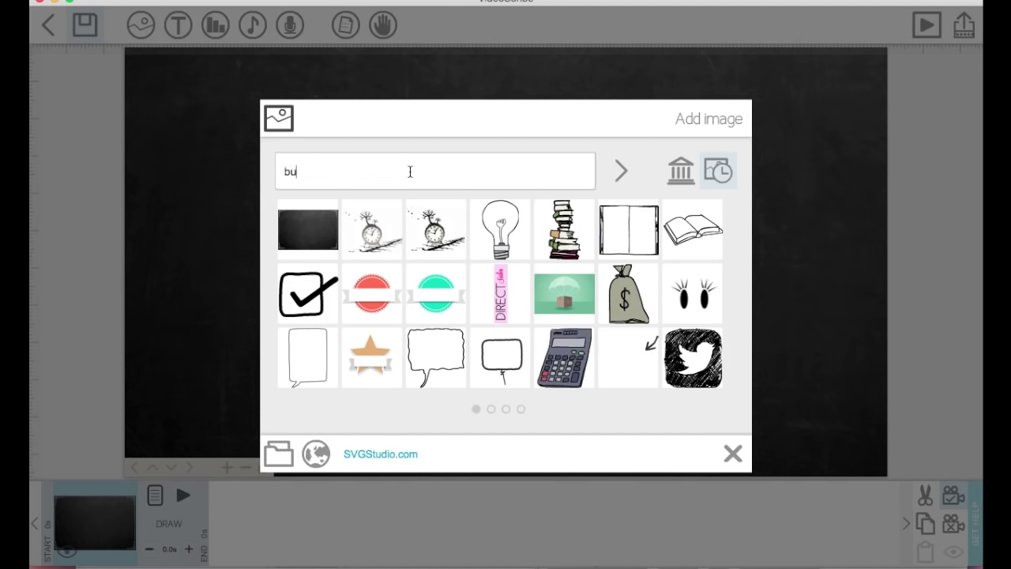
type("lb")
key("Return")
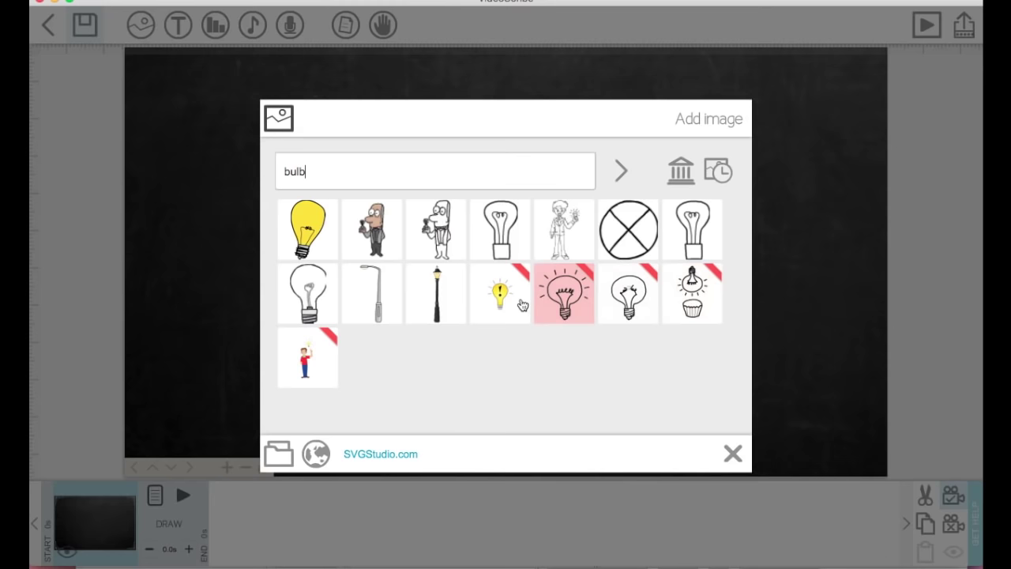
left_click(565, 301)
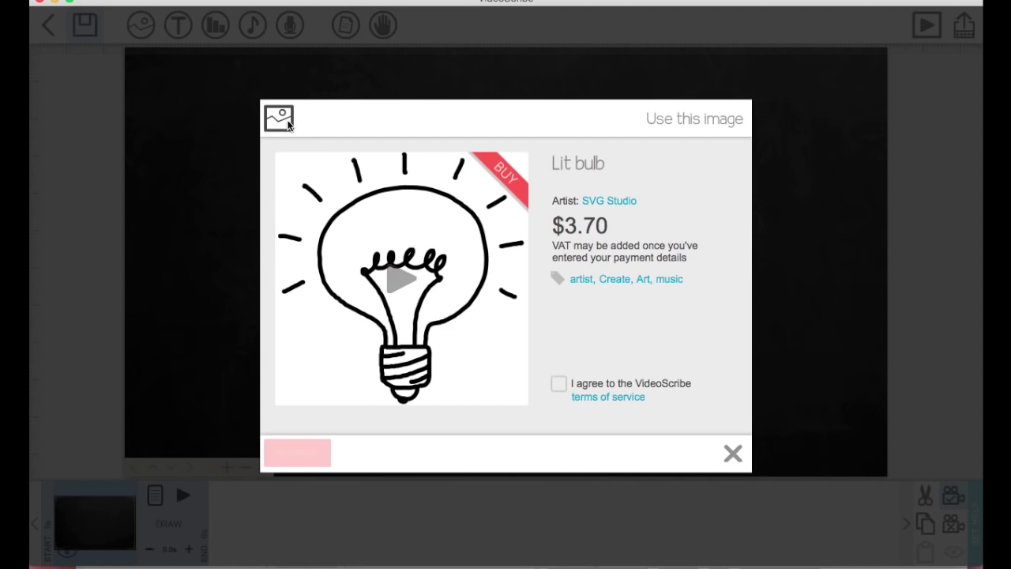
left_click(734, 454)
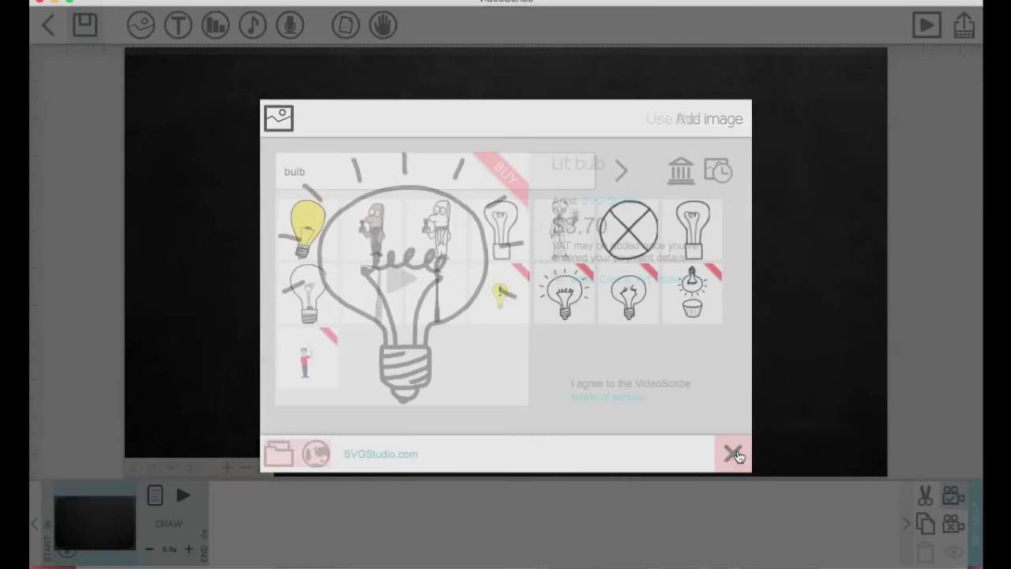
left_click(508, 231)
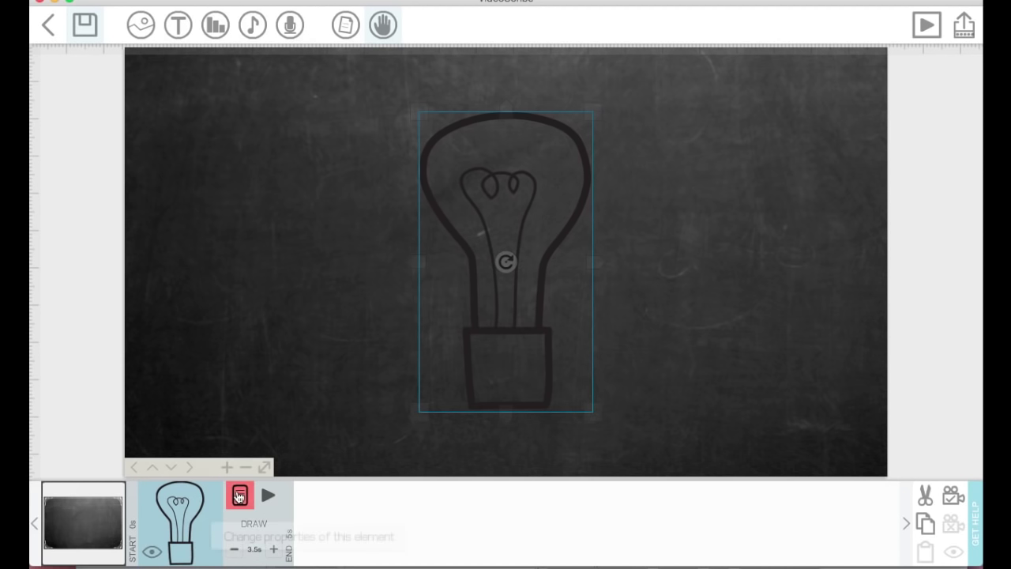
left_click(239, 496)
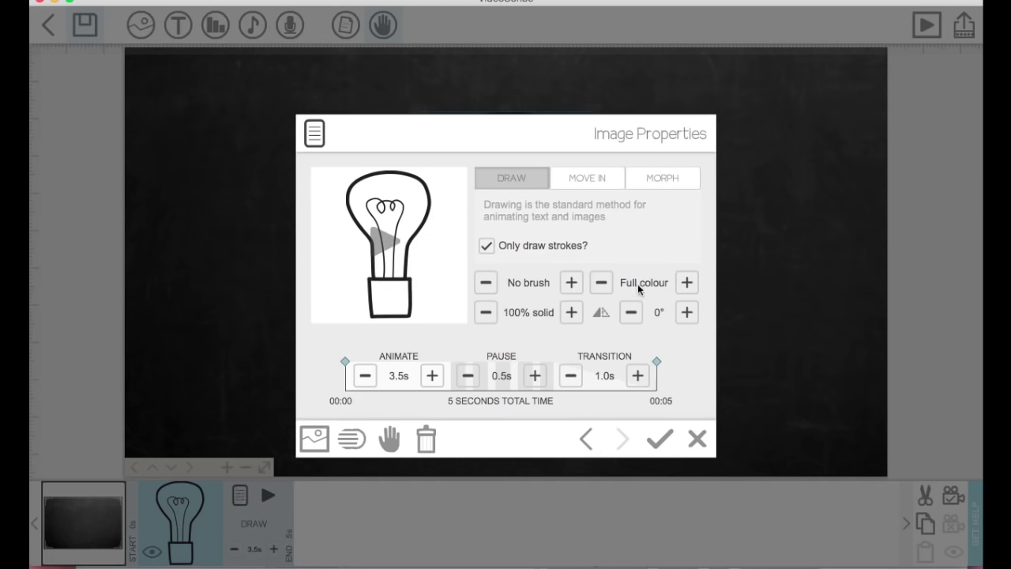
- Switch the bulb from Full colour to a white Outline and preview the scribe playing
left_click(687, 283)
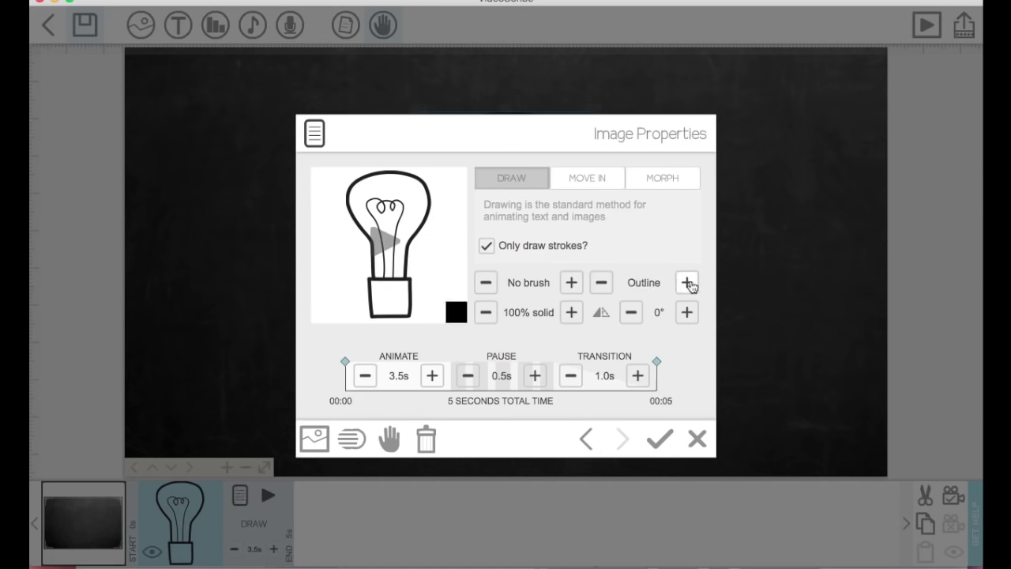
left_click(455, 315)
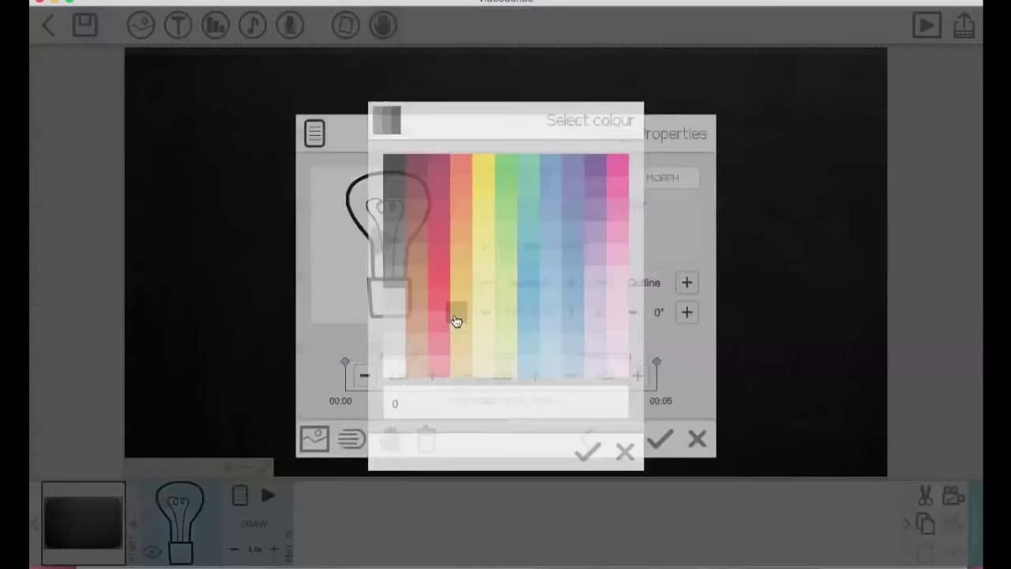
left_click(395, 367)
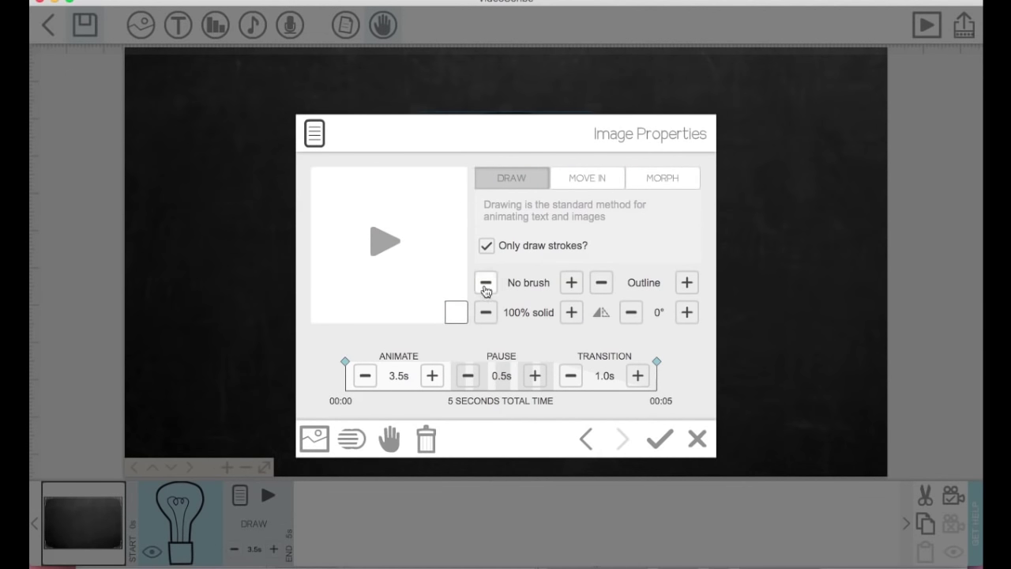
left_click(654, 446)
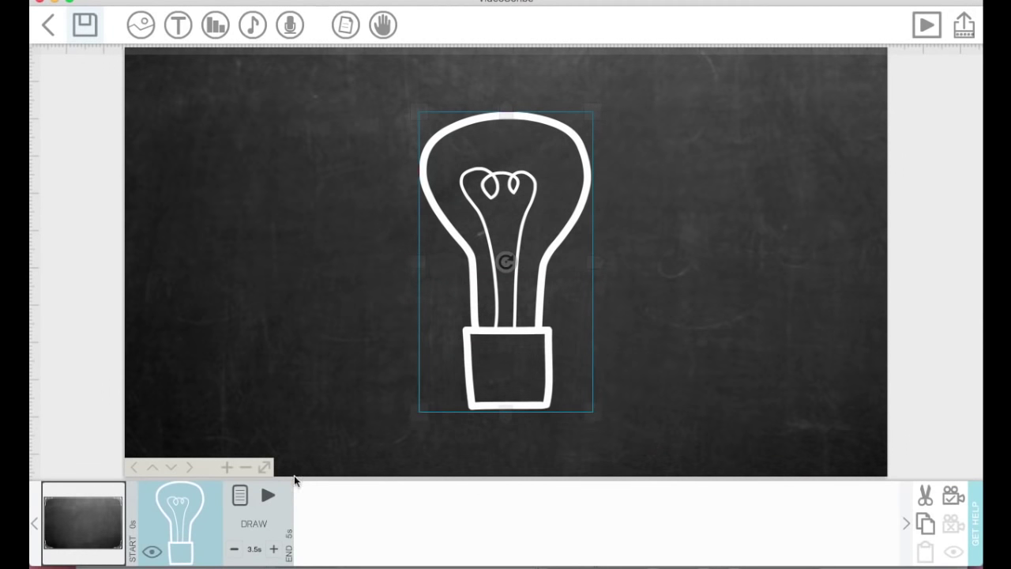
left_click(269, 496)
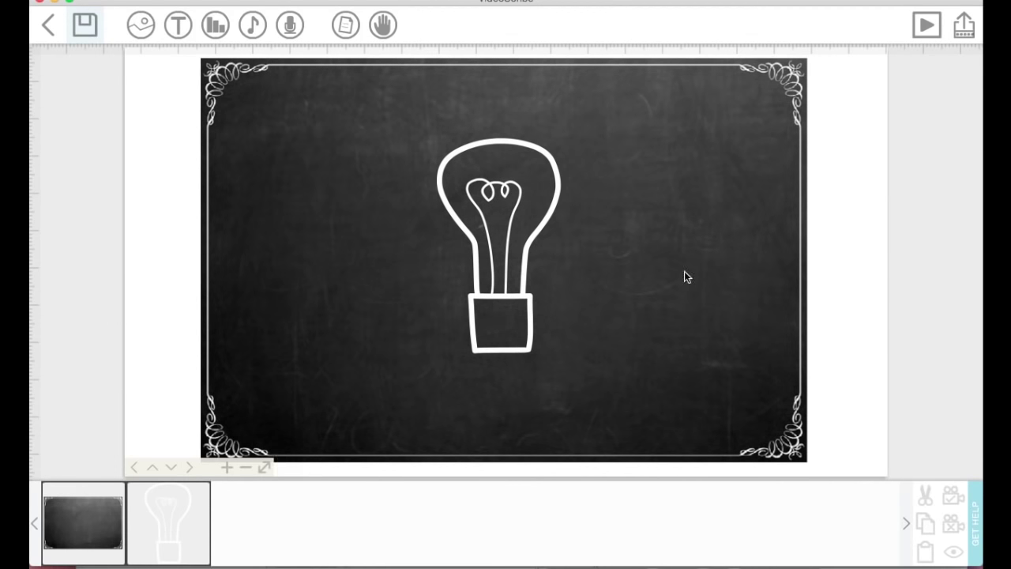
left_click(187, 521)
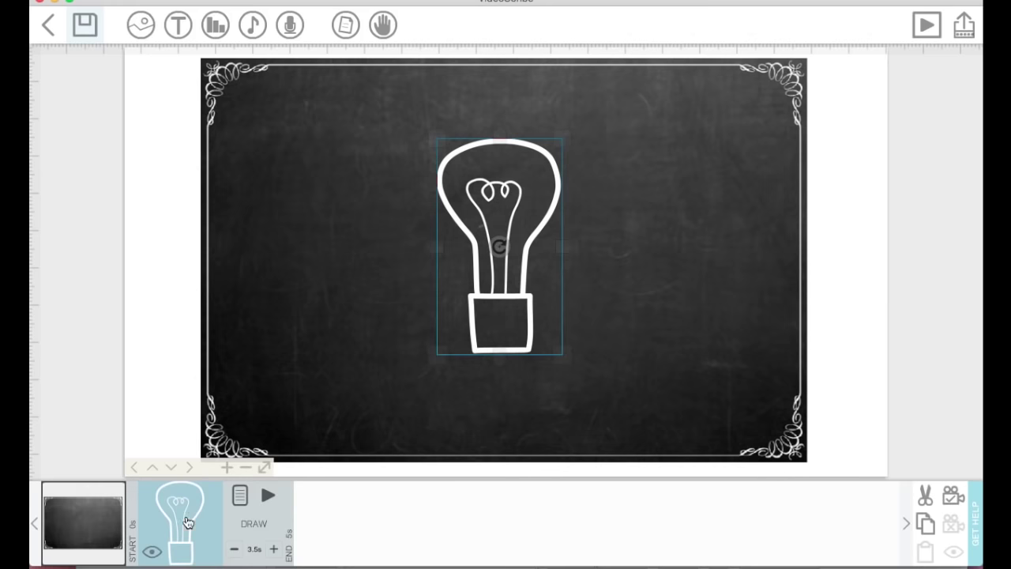
left_click(269, 497)
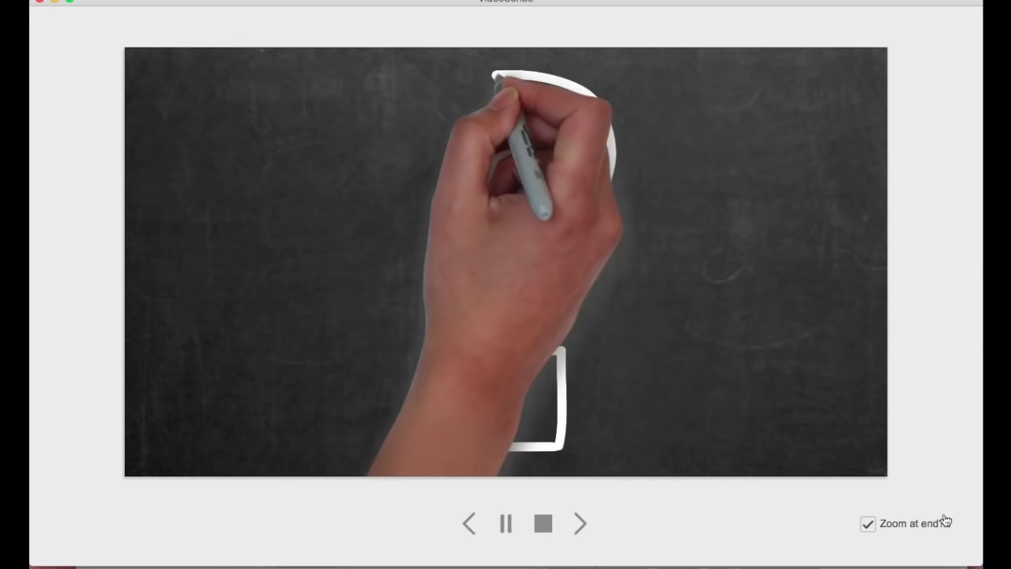
left_click(868, 524)
left_click(868, 525)
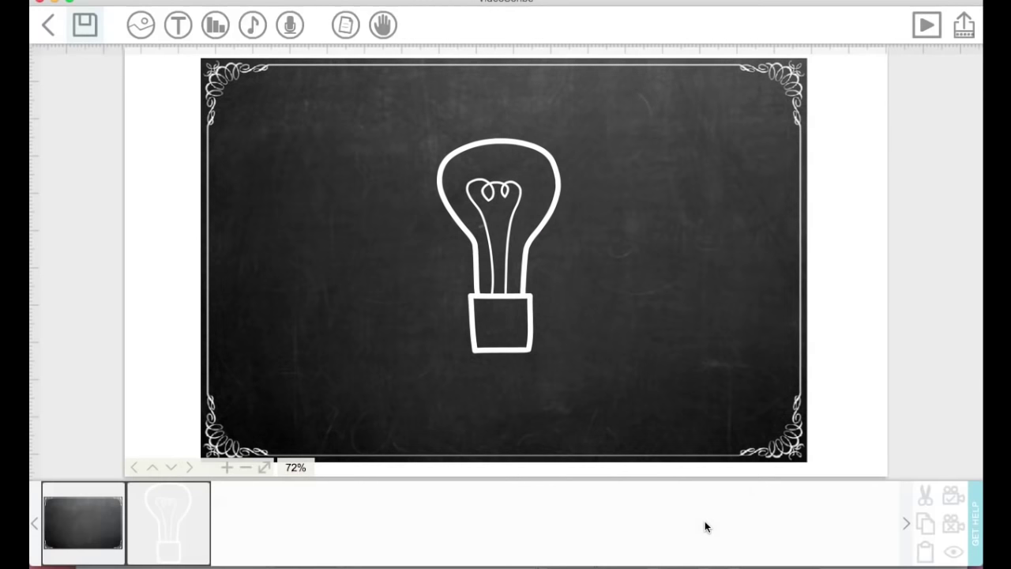
left_click(199, 525)
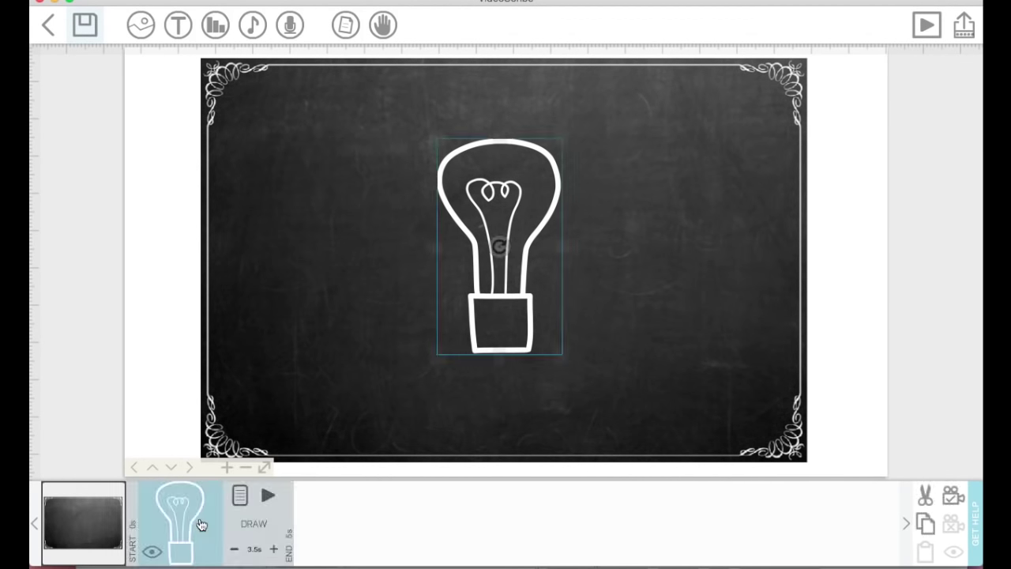
left_click(266, 497)
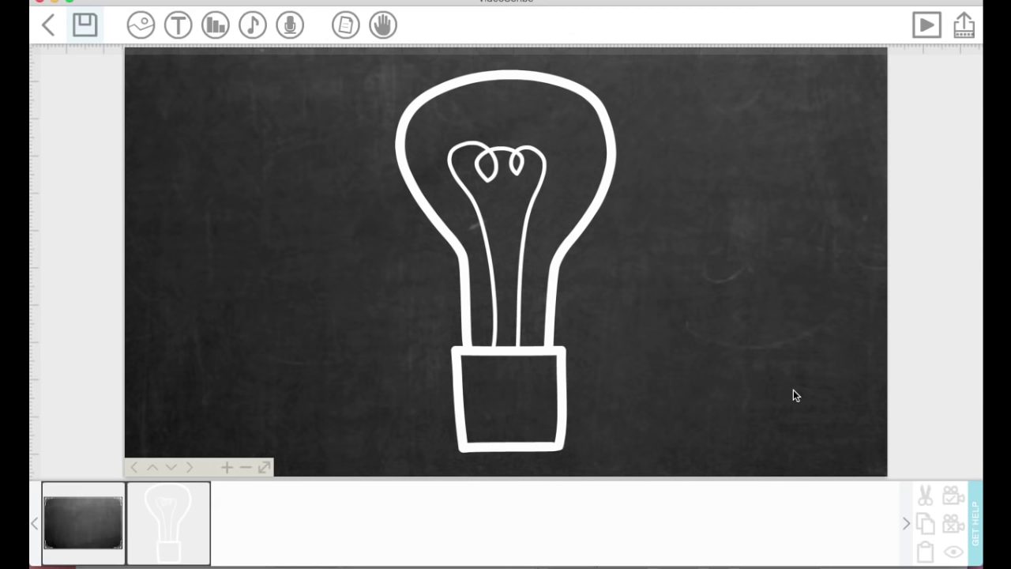
left_click(76, 525)
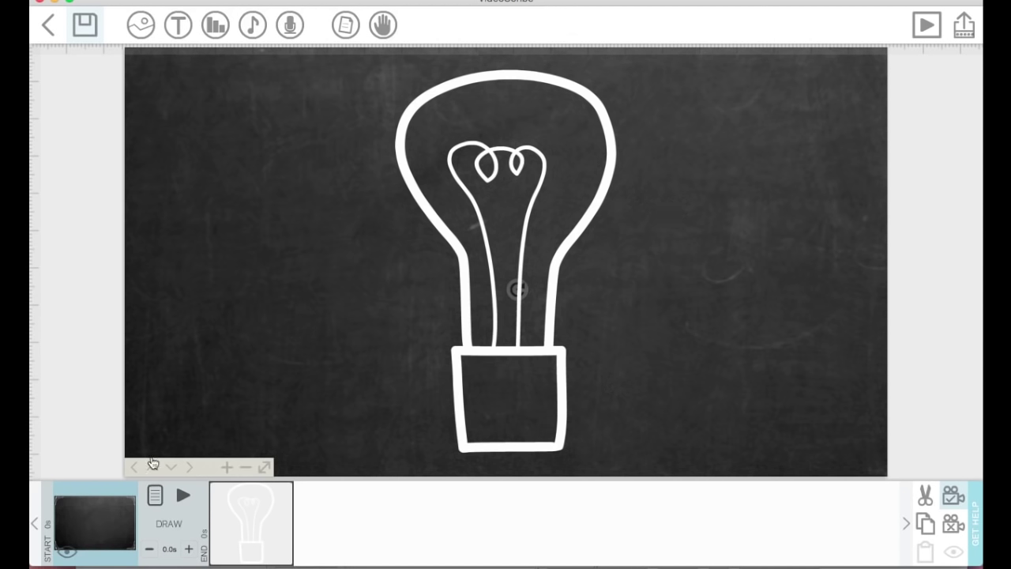
left_click(264, 467)
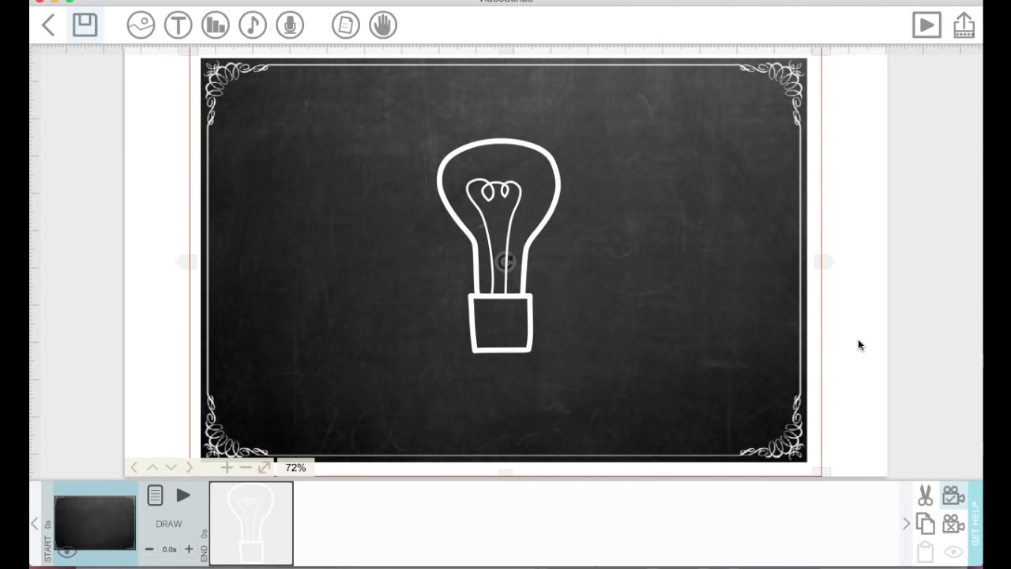
left_click(854, 344)
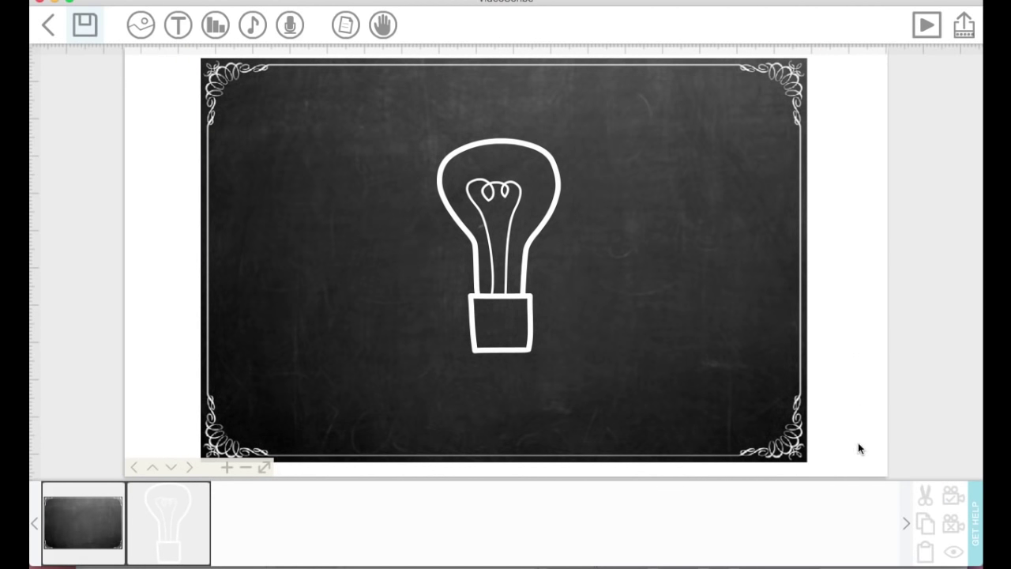
scroll(862, 362, "down", 10)
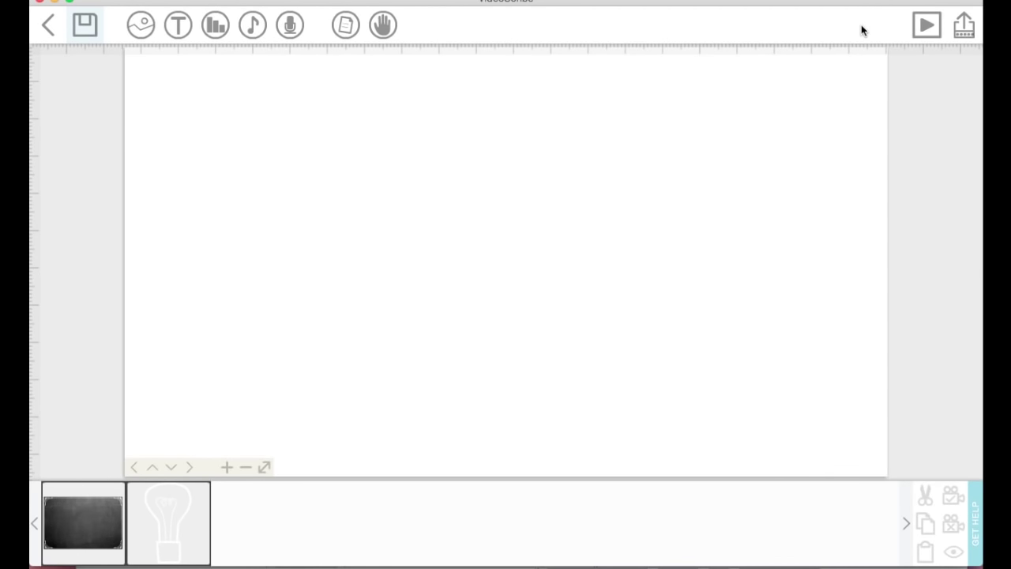
- Pan the canvas over the light bulb, then away from the chalkboard to empty white space
mouse_move(862, 82)
left_mouse_down()
mouse_move(840, 340)
mouse_move(612, 337)
mouse_move(447, 352)
mouse_move(485, 316)
mouse_move(672, 377)
left_mouse_up()
mouse_move(716, 87)
left_mouse_down()
mouse_move(733, 219)
mouse_move(760, 314)
left_mouse_up()
mouse_move(767, 129)
left_mouse_down()
mouse_move(779, 316)
mouse_move(785, 131)
mouse_move(792, 282)
left_mouse_up()
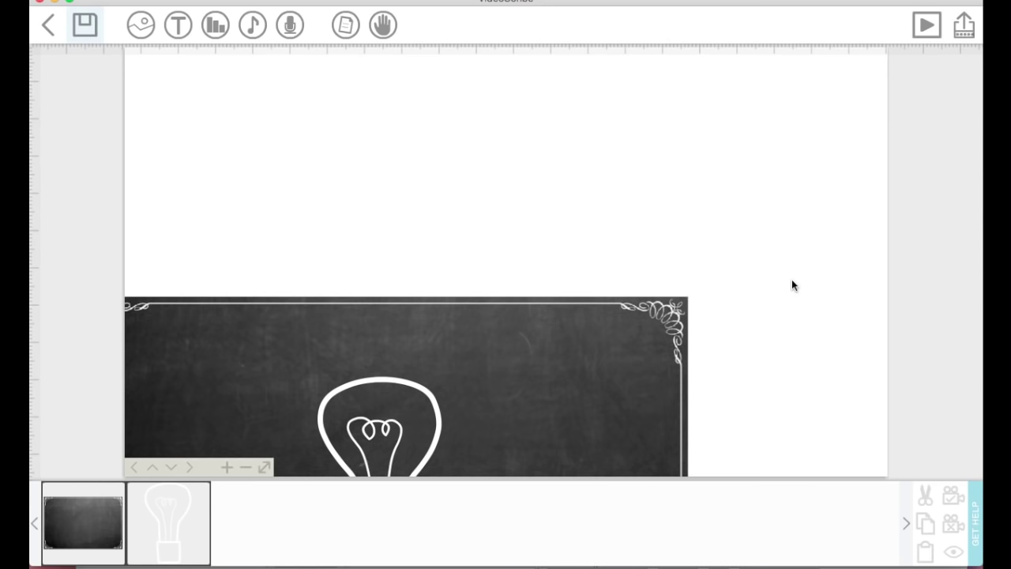
mouse_move(813, 302)
left_mouse_down()
mouse_move(672, 229)
mouse_move(503, 172)
mouse_move(817, 185)
mouse_move(713, 326)
mouse_move(706, 228)
mouse_move(766, 188)
left_mouse_up()
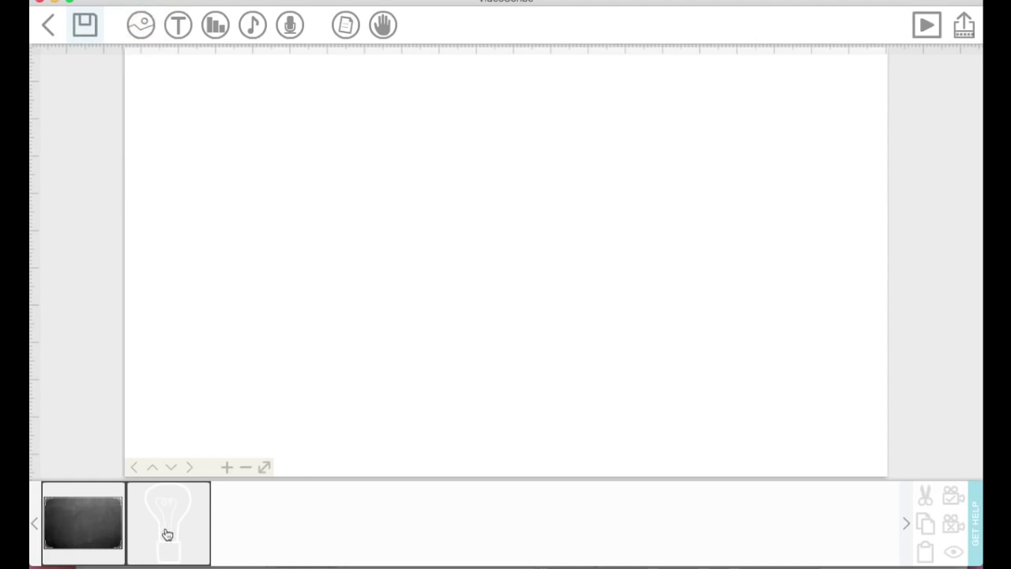
- Add the alarm clock with bare trees image and pan the view to shift it right
left_click(141, 30)
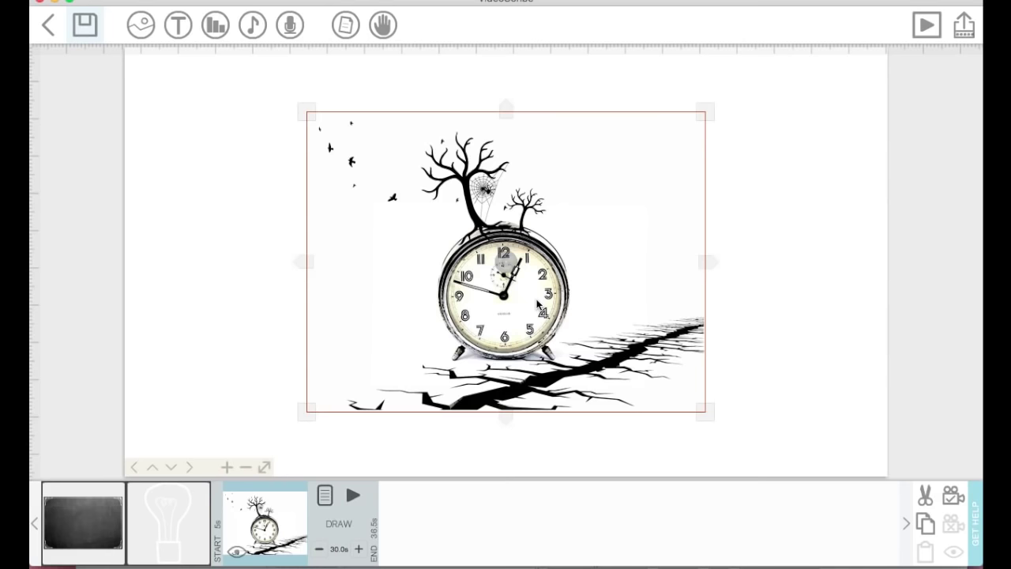
left_click_drag(821, 395, 619, 399)
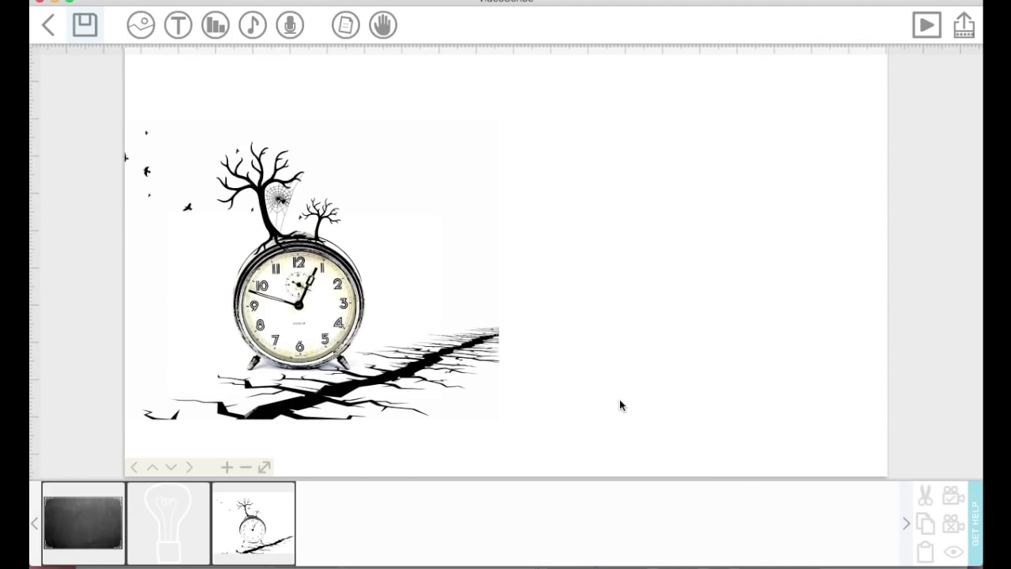
left_click_drag(614, 340, 645, 352)
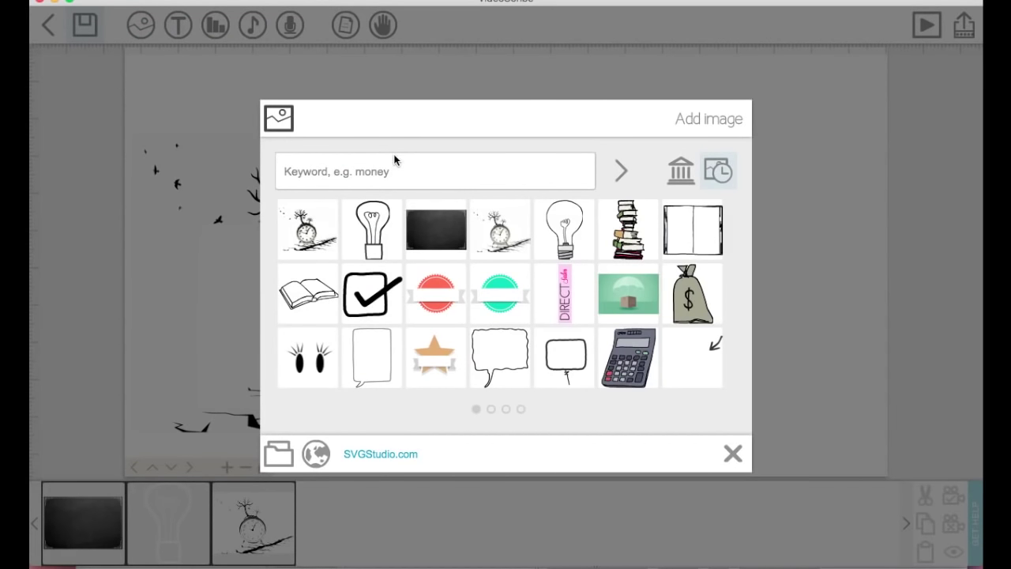
left_click(504, 233)
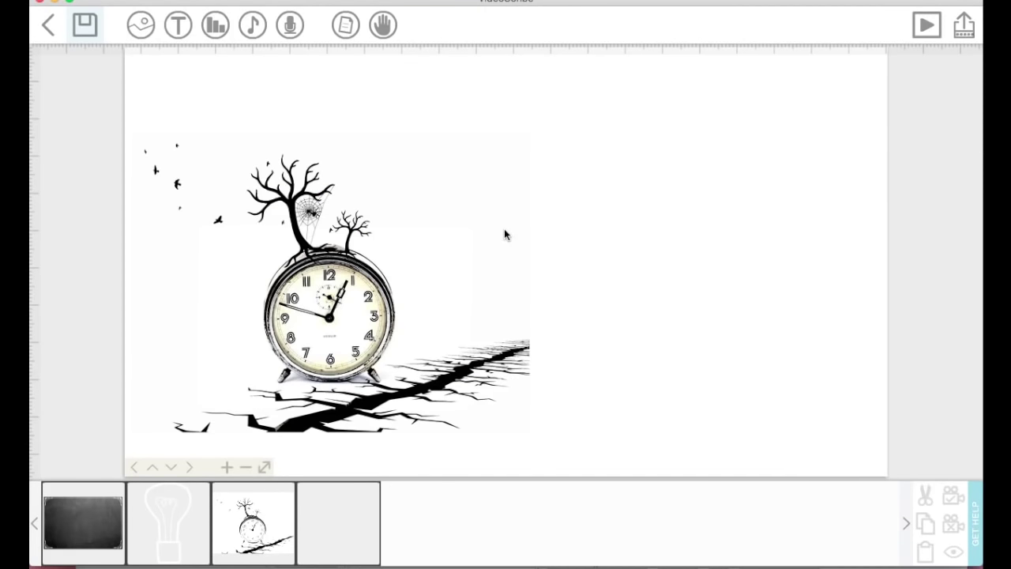
left_click_drag(446, 278, 687, 315)
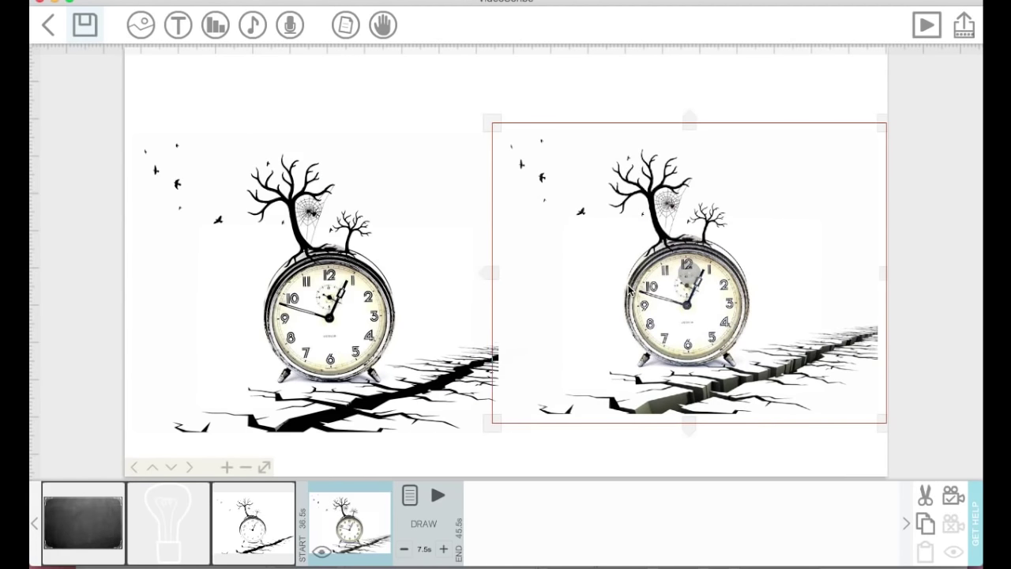
left_click_drag(591, 266, 621, 260)
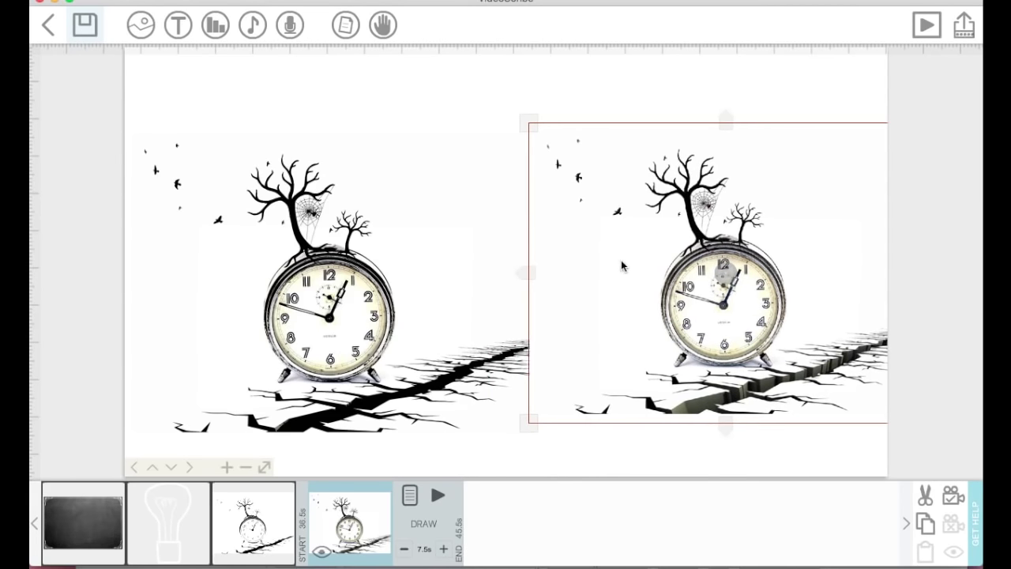
left_click(436, 496)
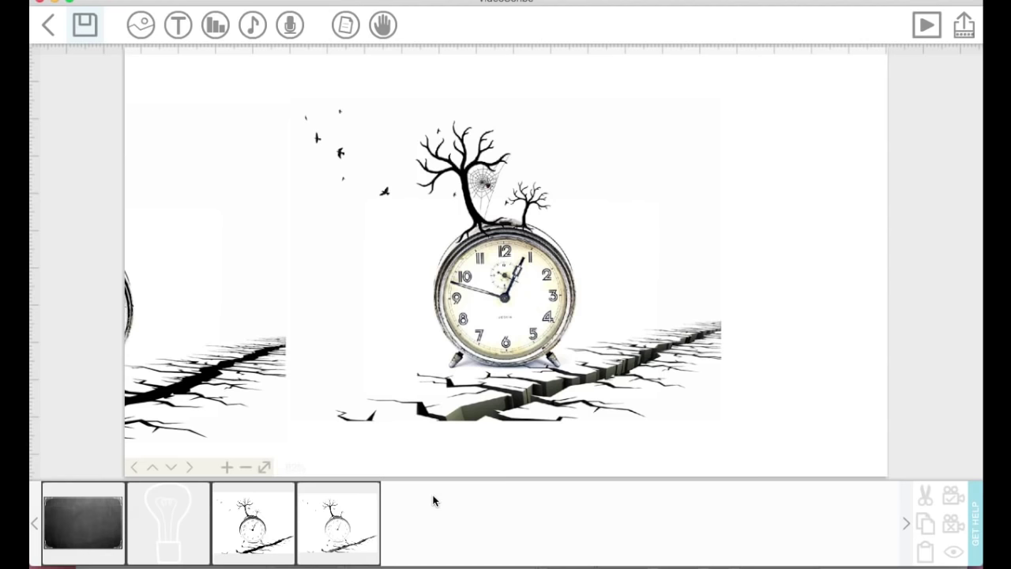
left_click(203, 343)
double_click(204, 343)
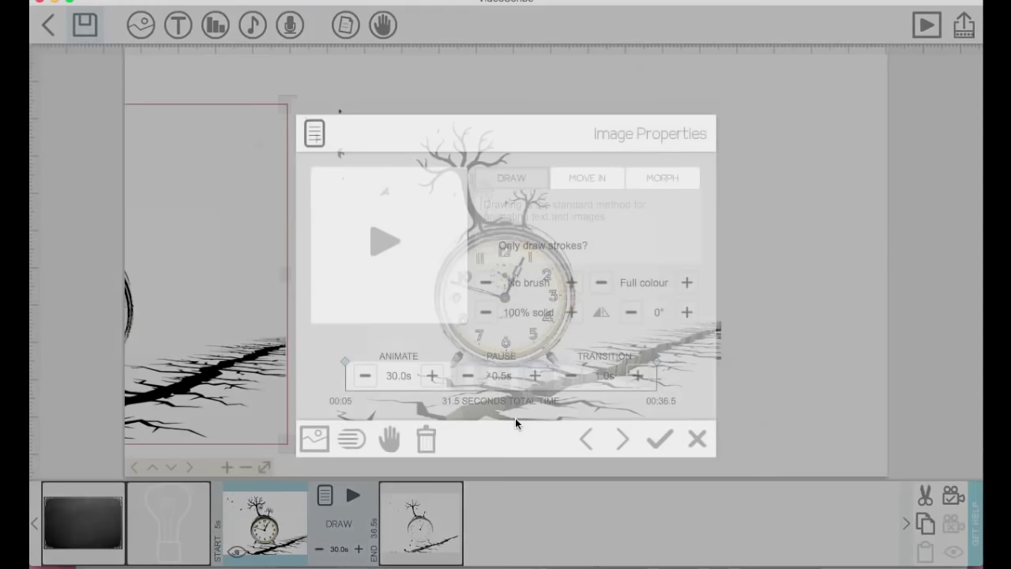
left_click(659, 436)
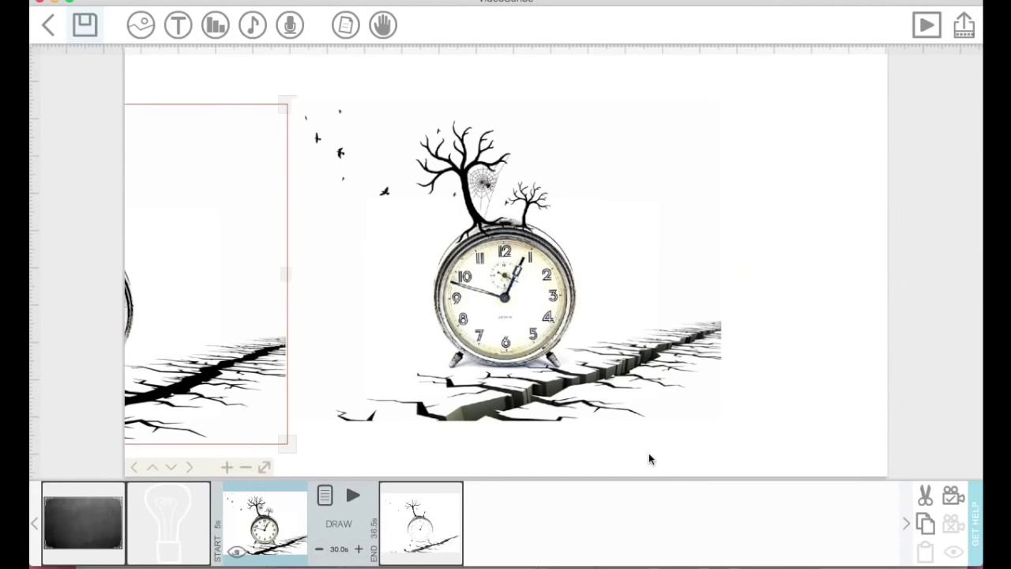
left_click(284, 533)
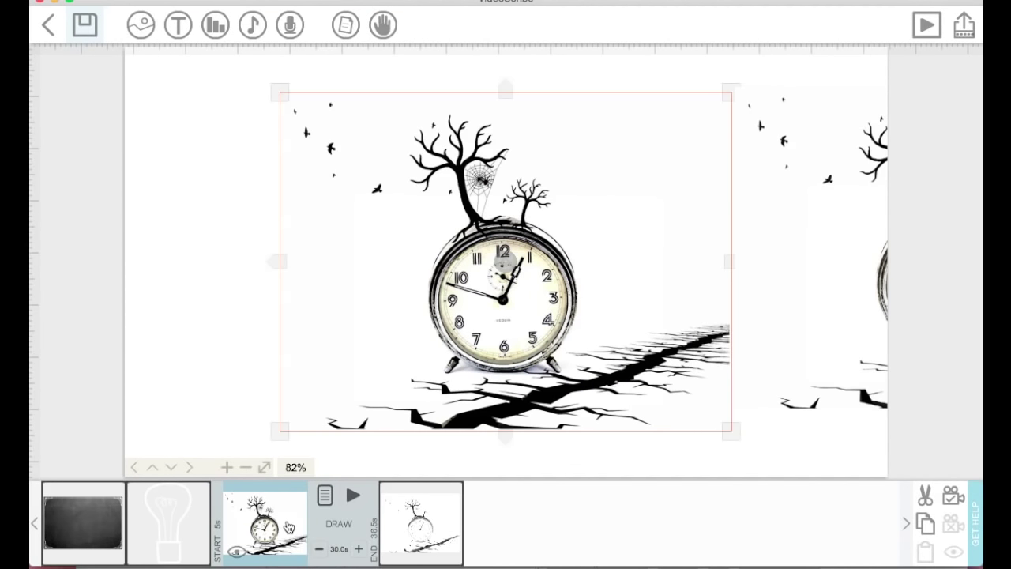
left_click(353, 496)
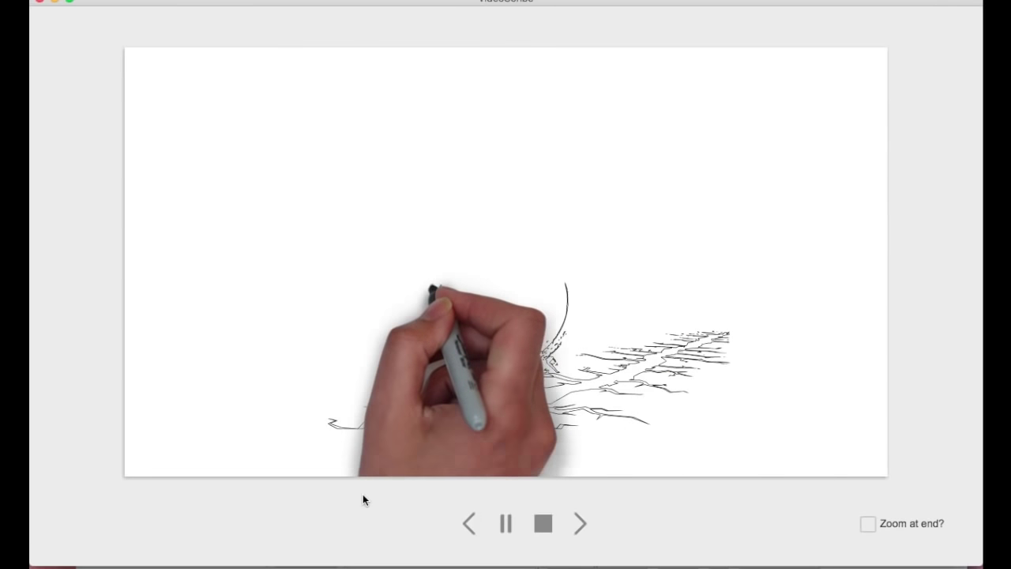
left_click(544, 524)
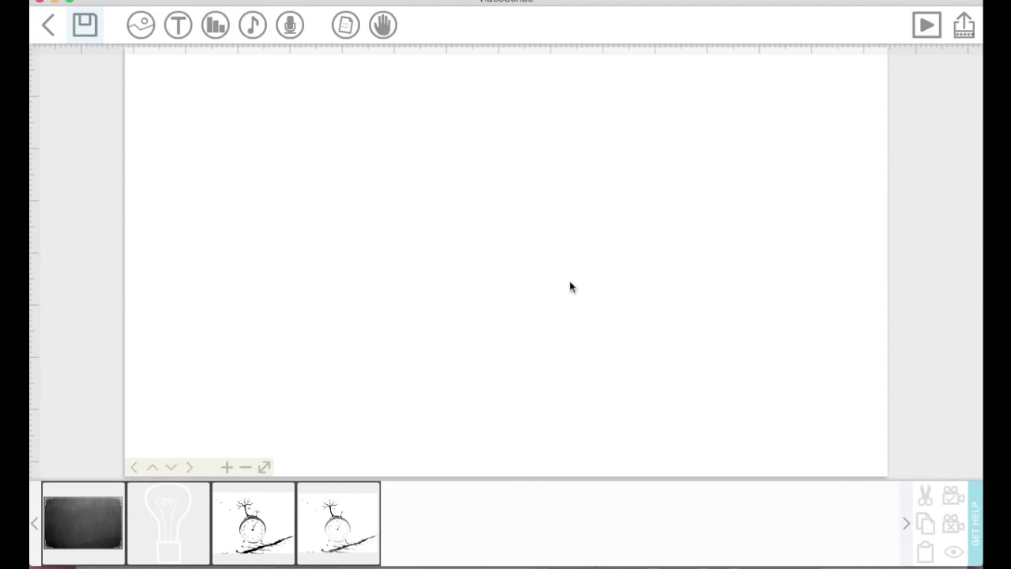
- Open the Add image library and choose to import an image file from the computer
left_click(140, 27)
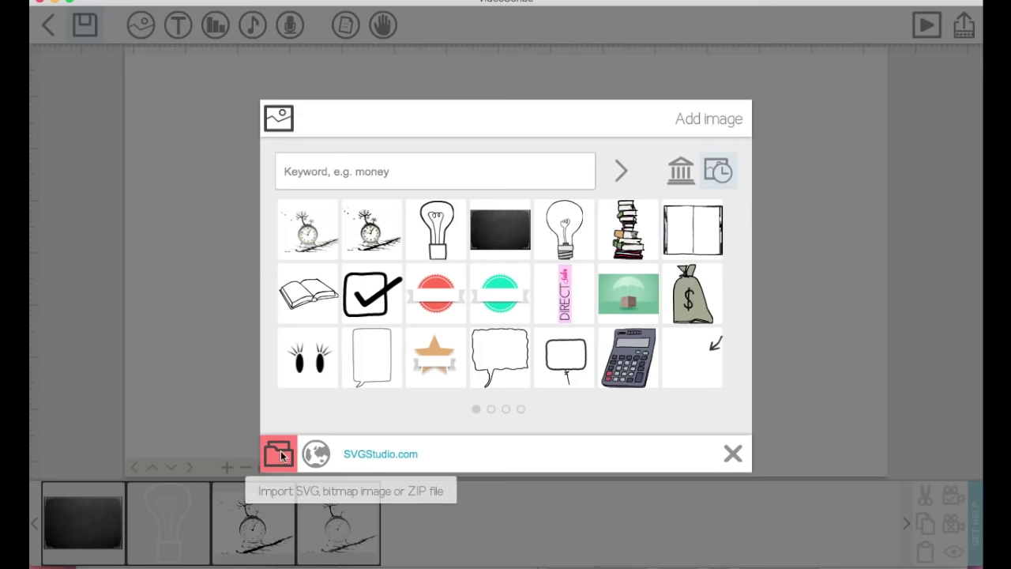
left_click(280, 453)
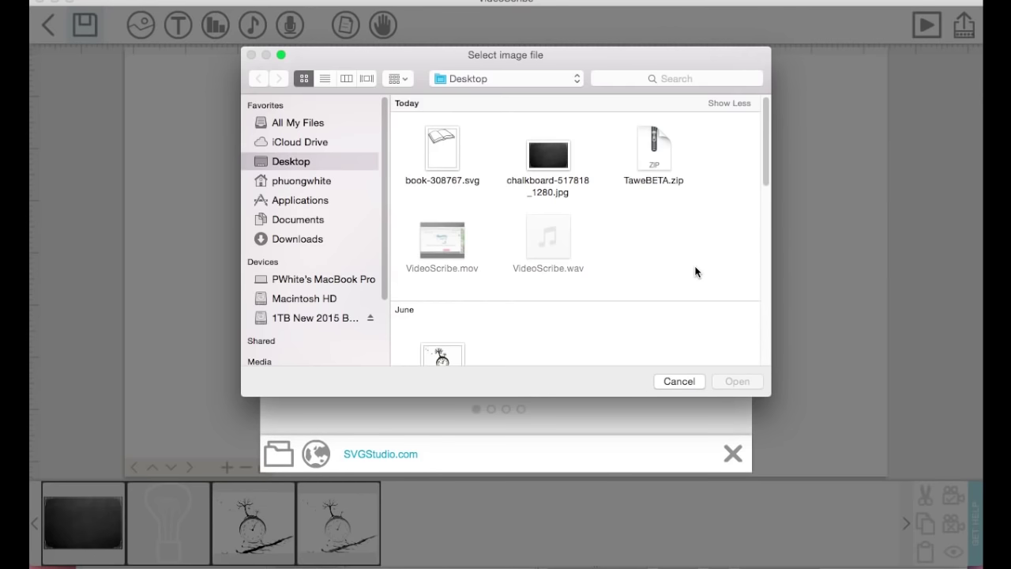
- Import clock-474128_1280.jpg from the Desktop's May files to get its line-drawing options
left_click_drag(764, 158, 759, 222)
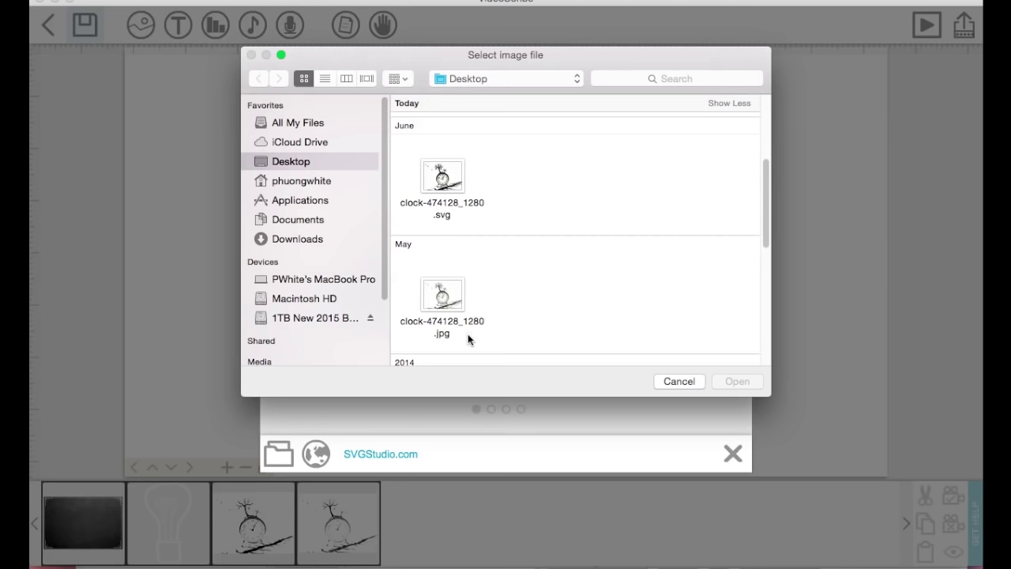
double_click(447, 293)
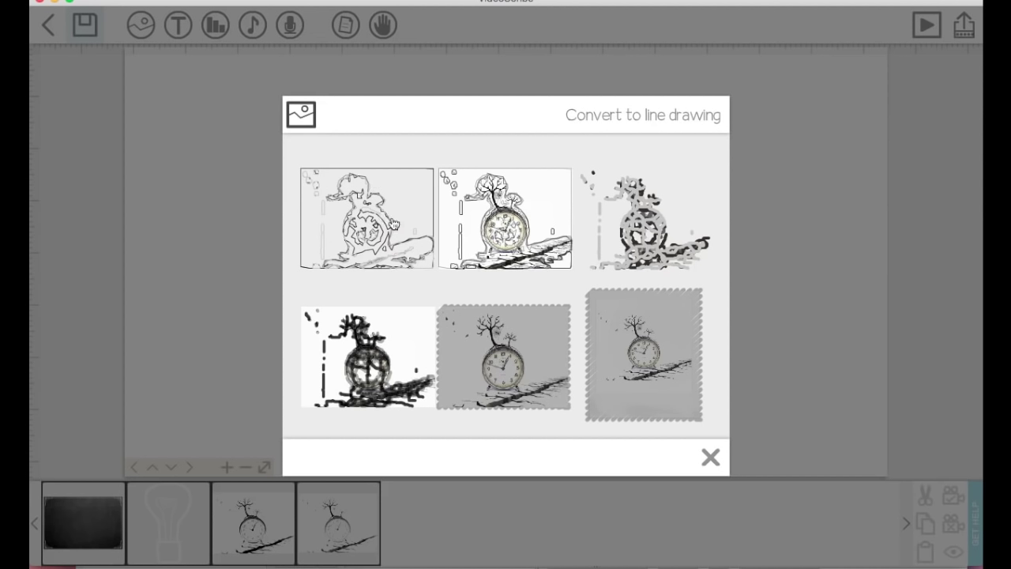
- Add the clock as the third, blotchy outline line-drawing style and preview its drawing
left_click(646, 227)
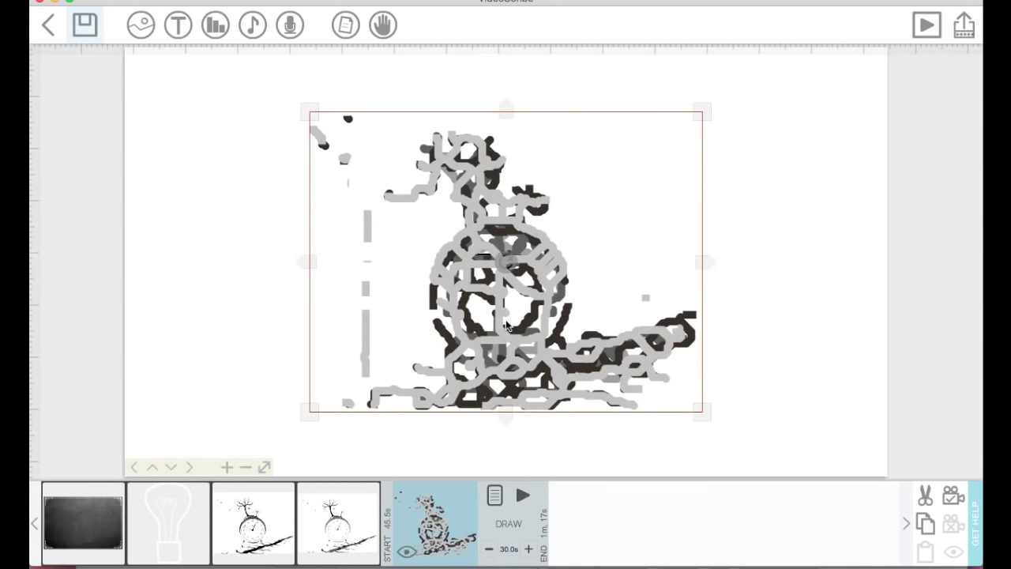
left_click(526, 497)
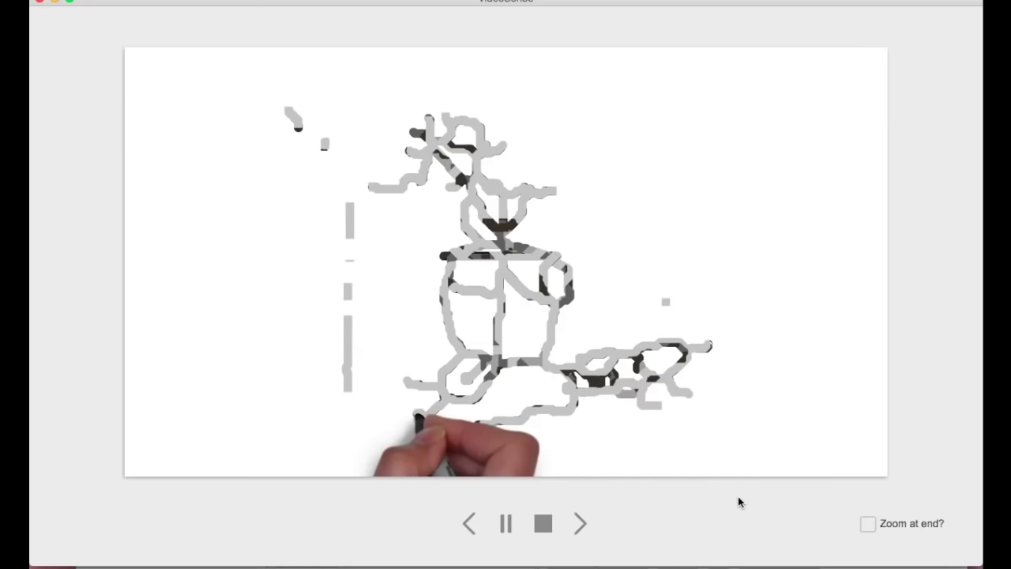
left_click(542, 523)
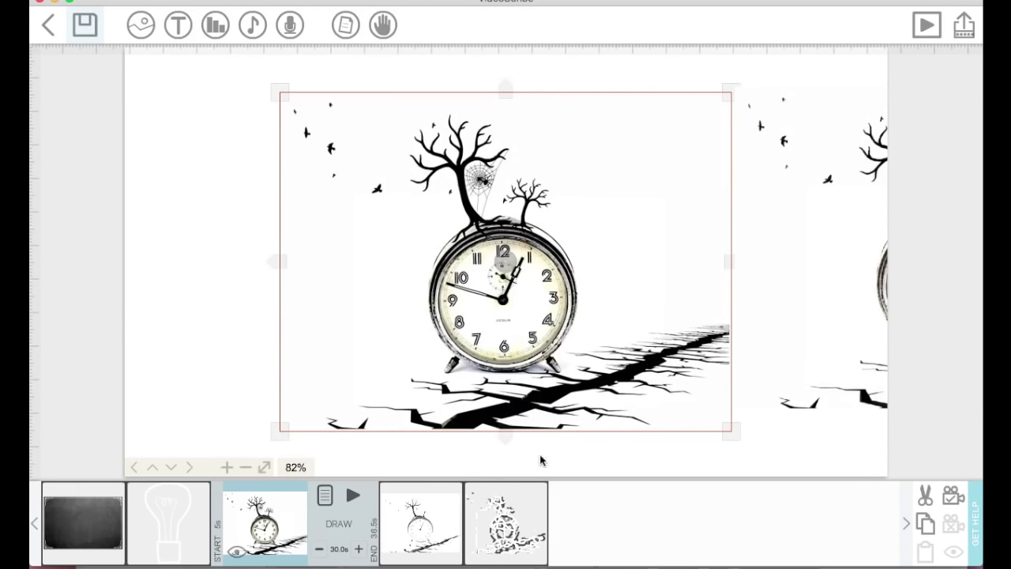
left_click(353, 495)
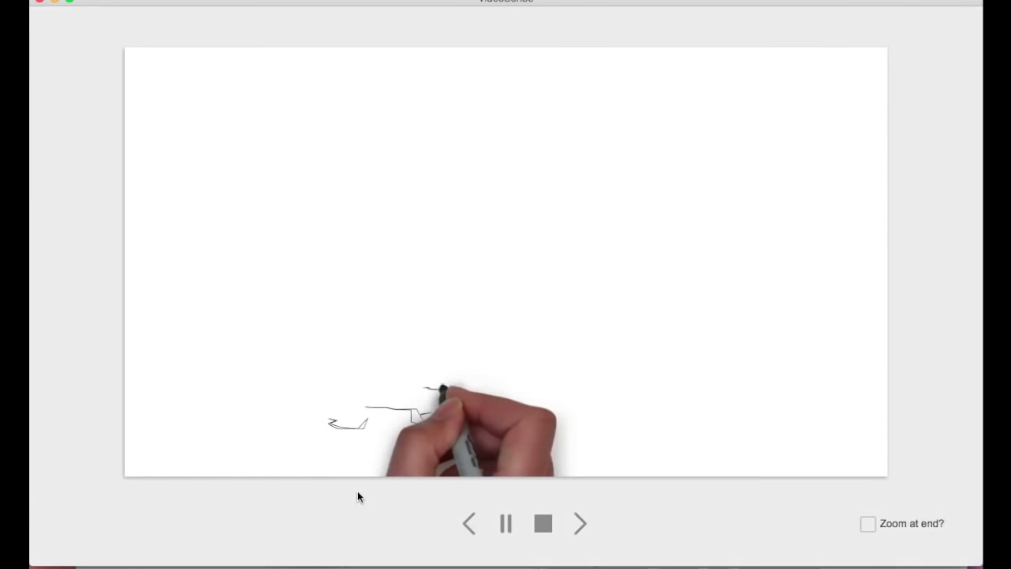
left_click(552, 532)
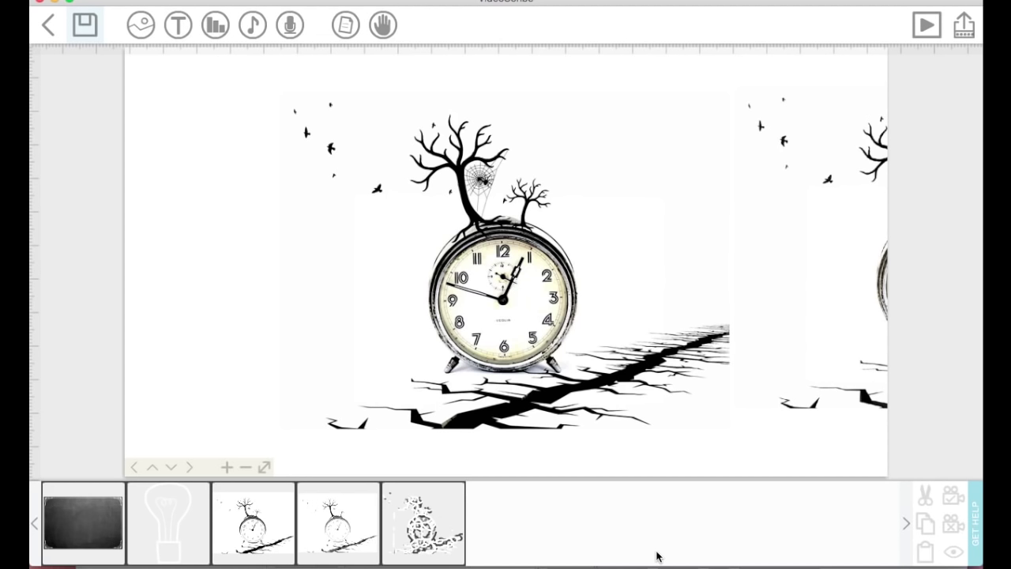
mouse_move(675, 563)
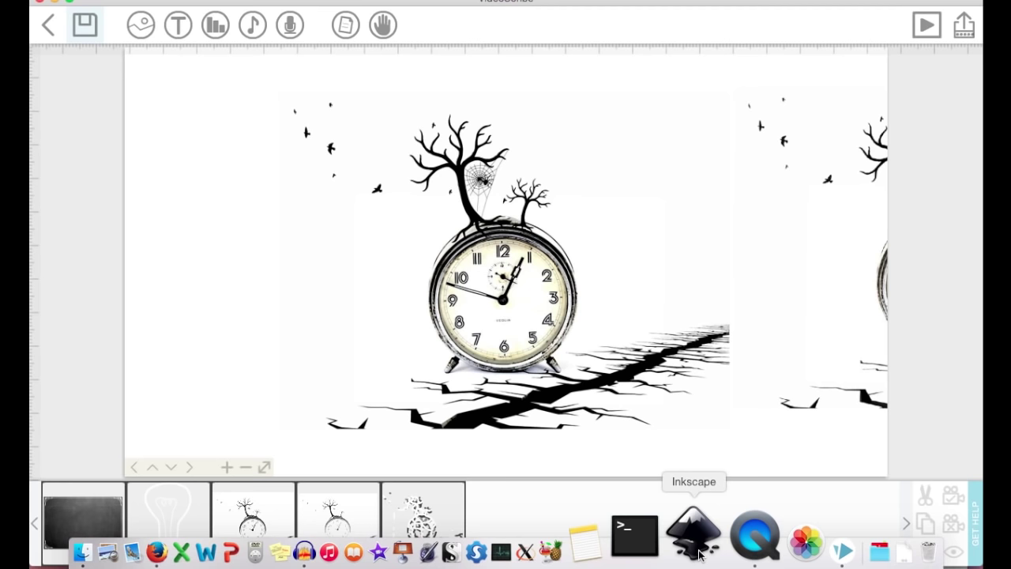
left_click(260, 514)
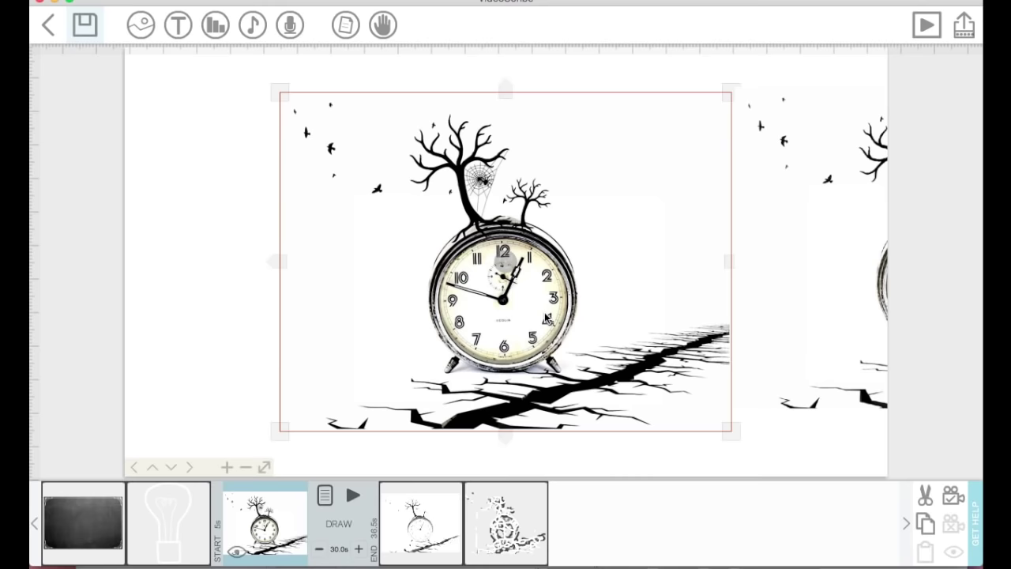
left_click(339, 521)
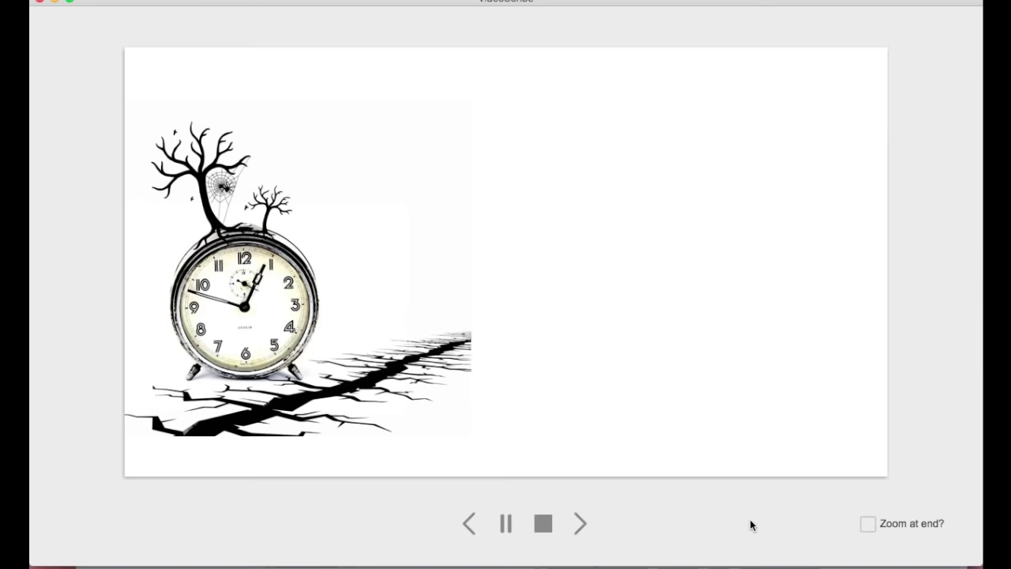
left_click(542, 520)
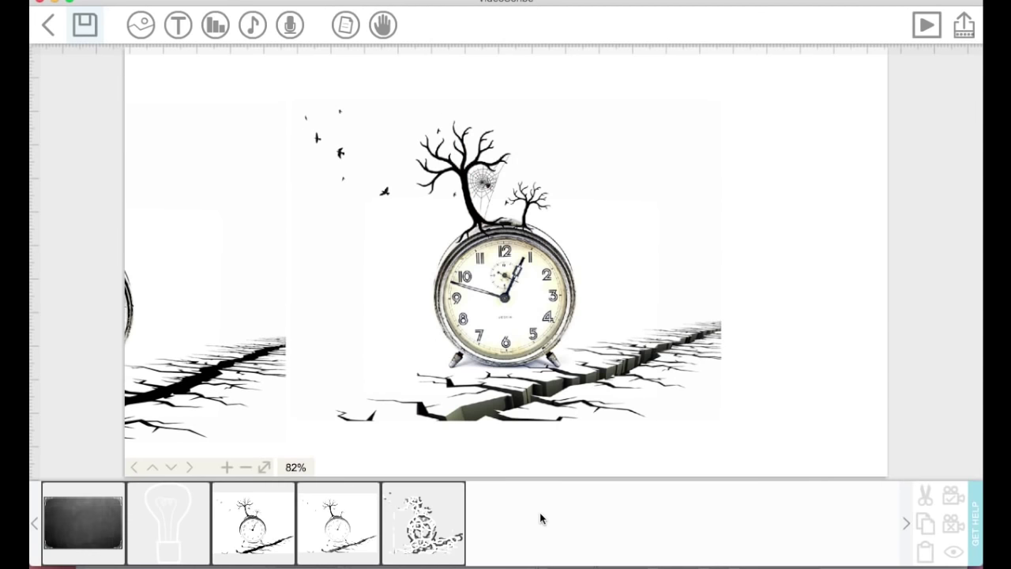
left_click(274, 524)
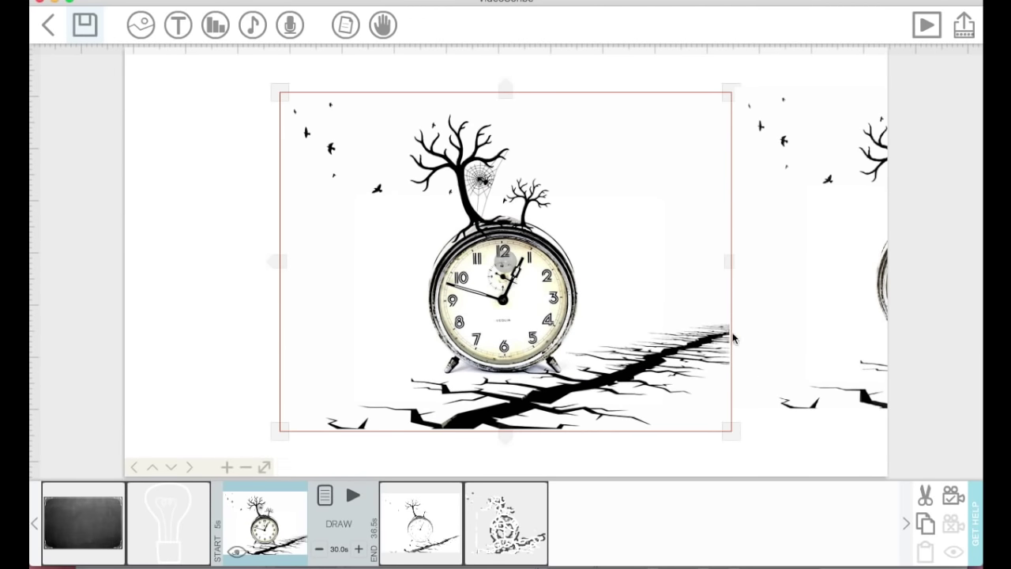
- Cut the duplicate right-hand clock copy from the scribe
left_click(770, 281)
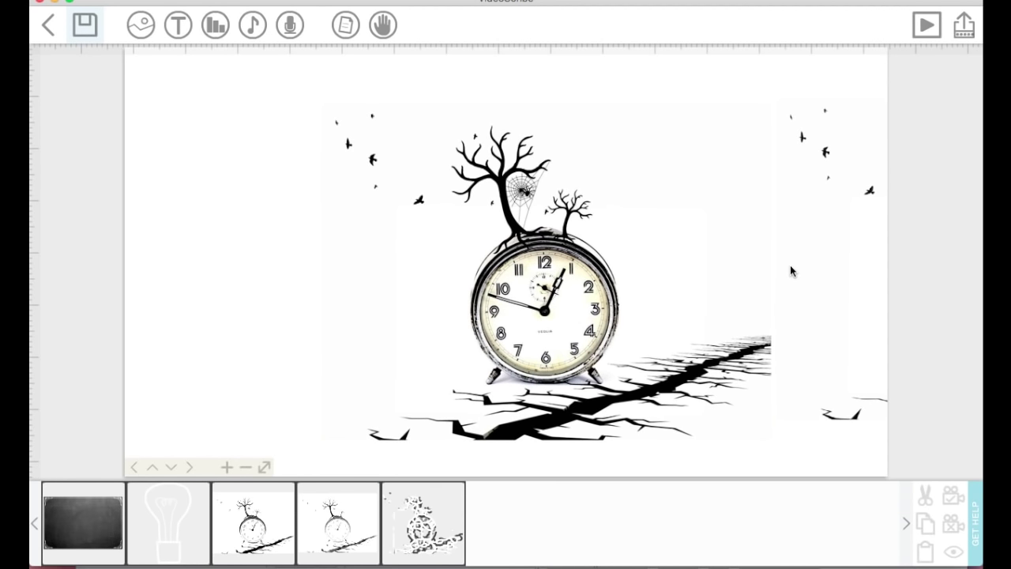
left_click(357, 523)
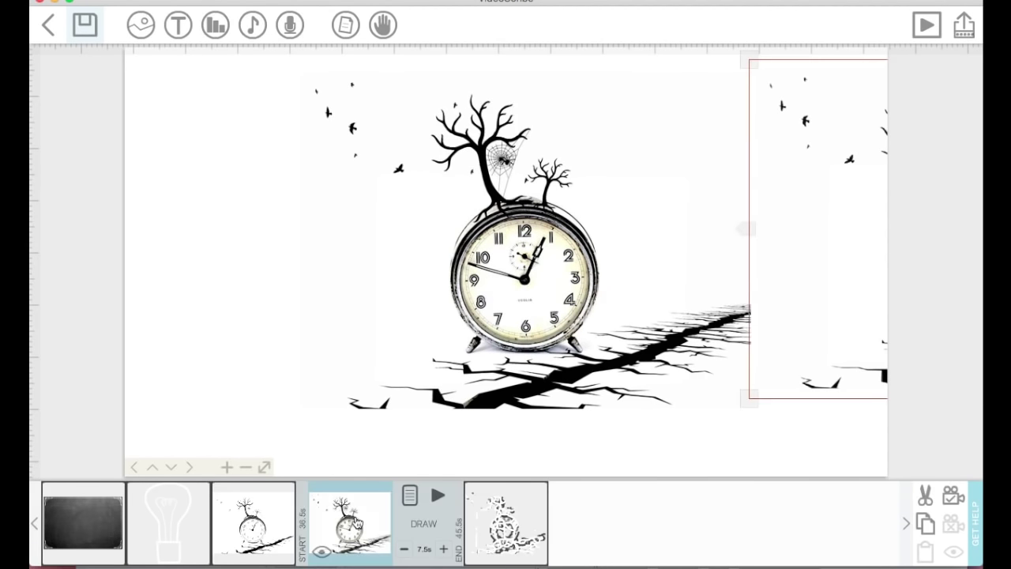
right_click(356, 521)
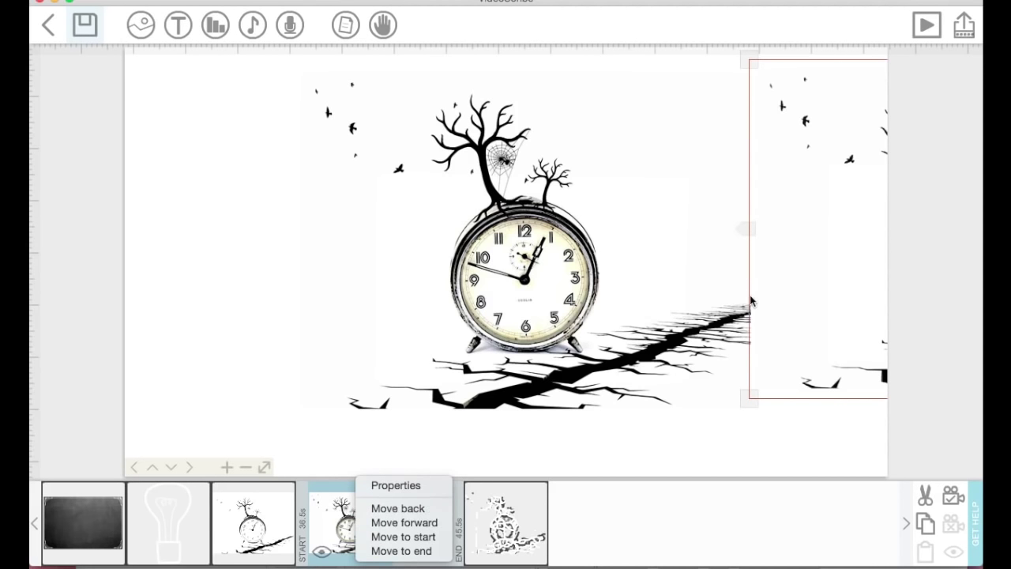
right_click(815, 277)
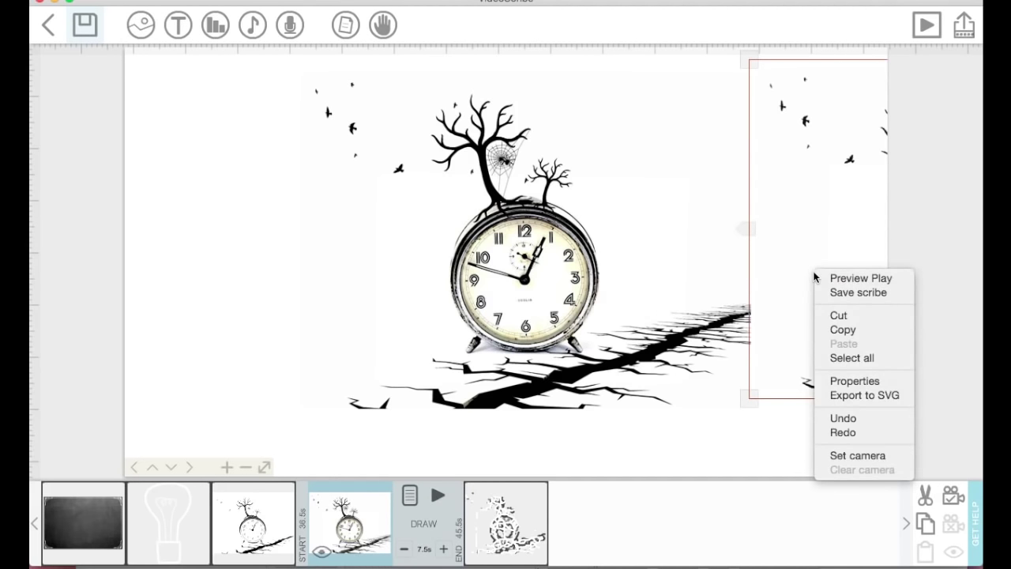
left_click(838, 315)
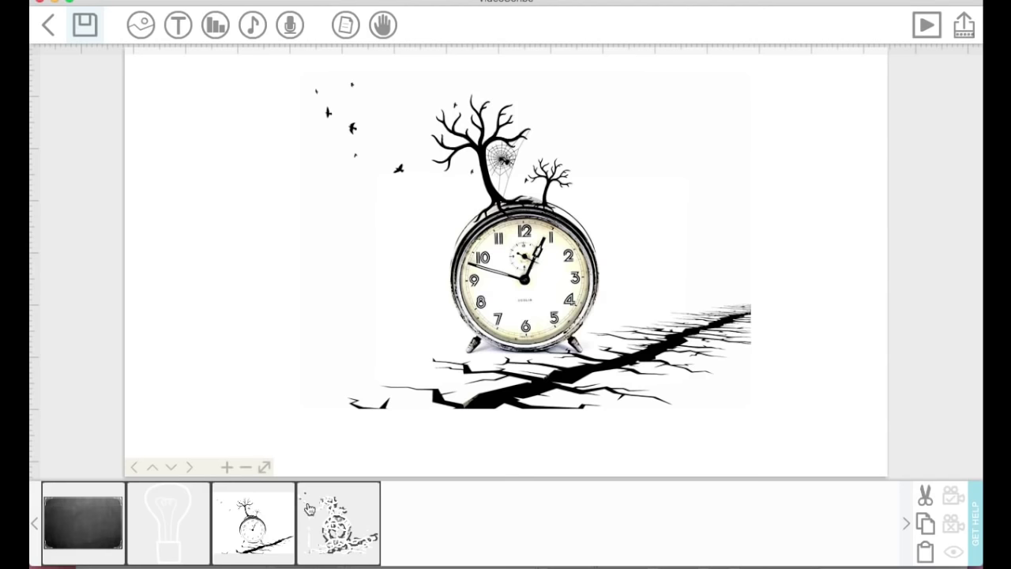
- Cut the doodle-style clock element and shift the remaining clock image down and right
left_click(333, 538)
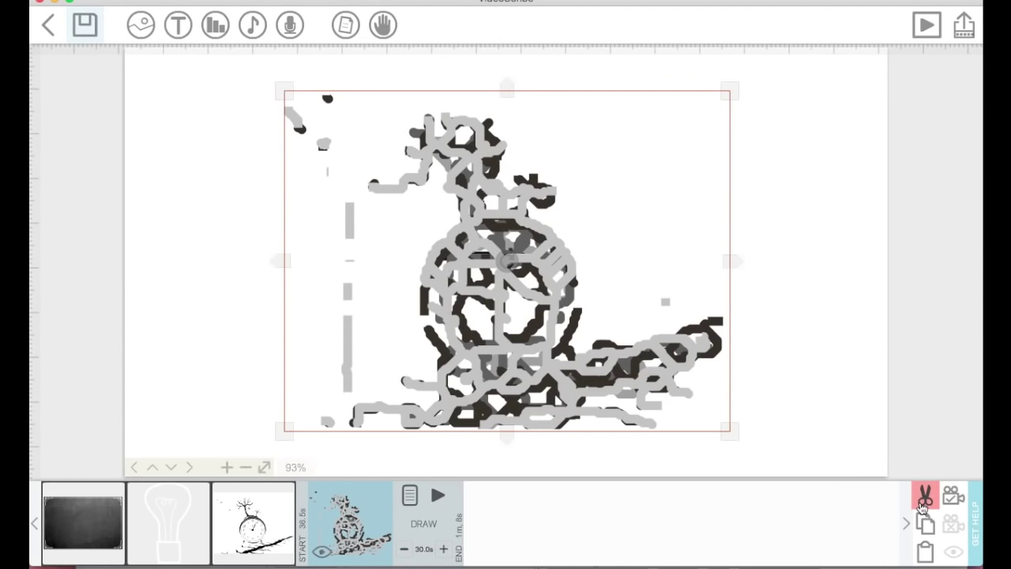
left_click(924, 497)
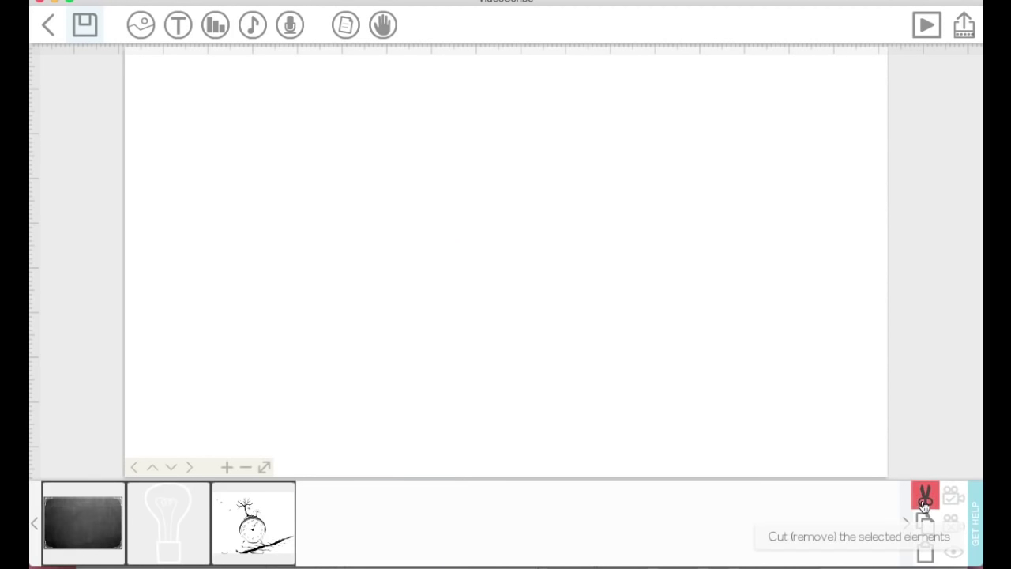
left_click(267, 542)
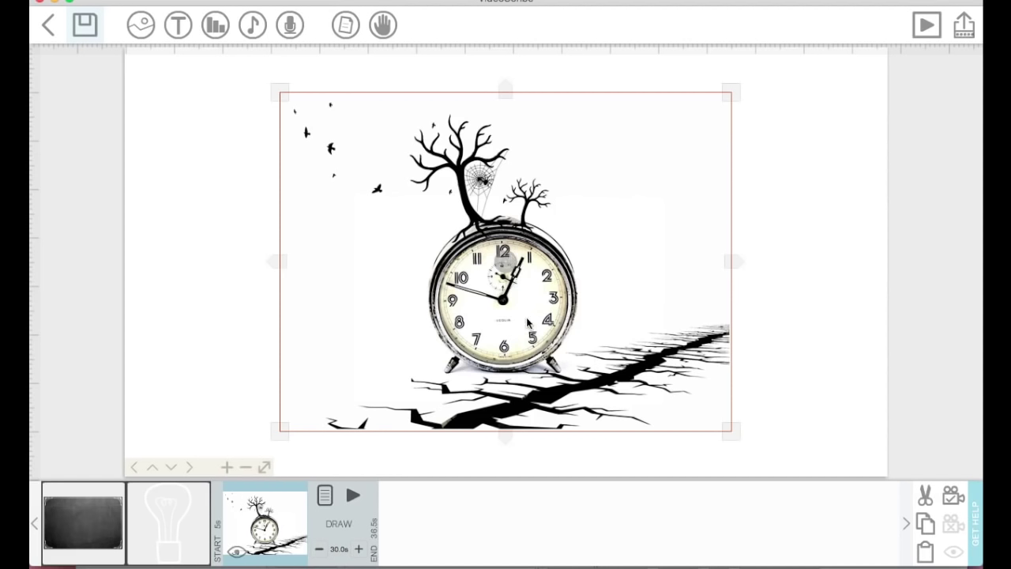
left_click_drag(535, 304, 695, 371)
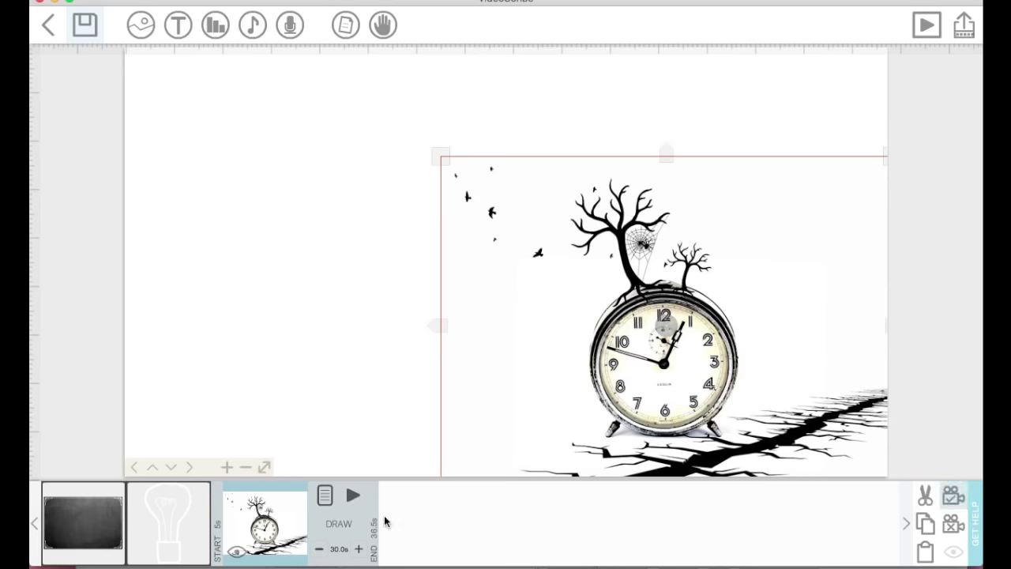
- Set the clock image's animate time to 10 seconds in Image Properties
left_click(327, 496)
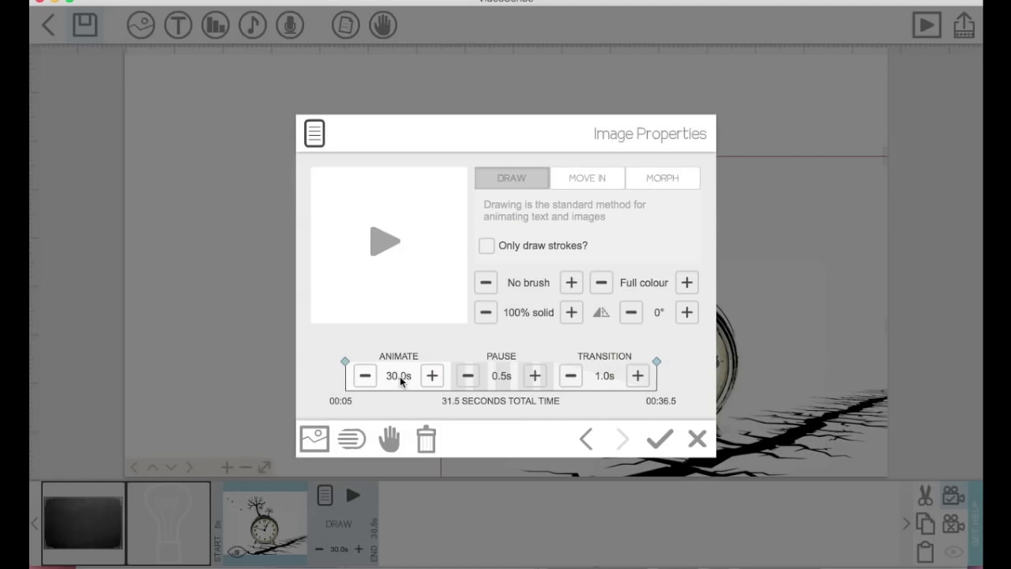
left_click(400, 376)
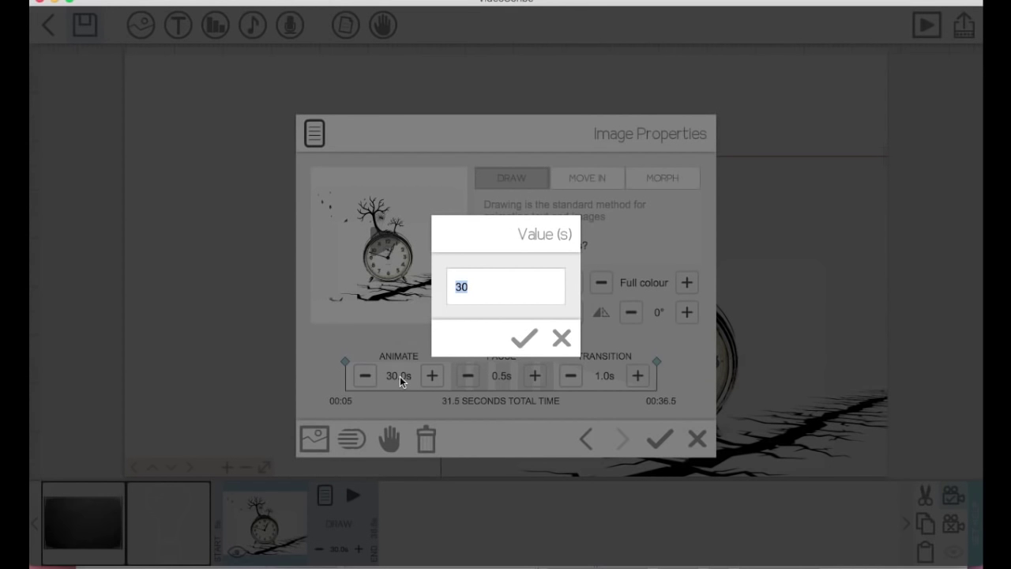
type("19")
key("BackSpace")
type("0")
left_click(524, 338)
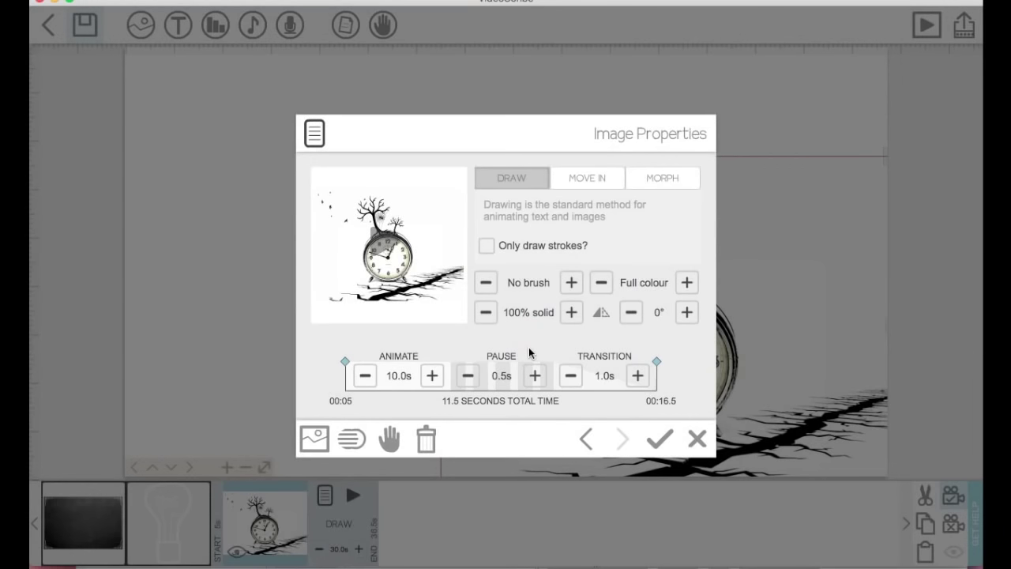
left_click(381, 439)
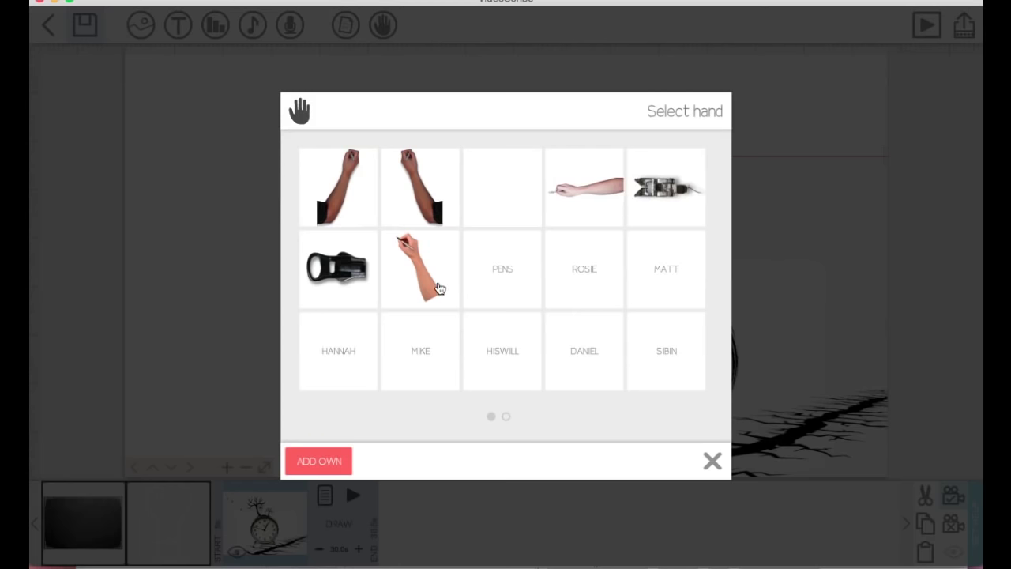
- Browse the hand and PENS pages, keep the current hand, and apply the 10.0s draw time
left_click(503, 276)
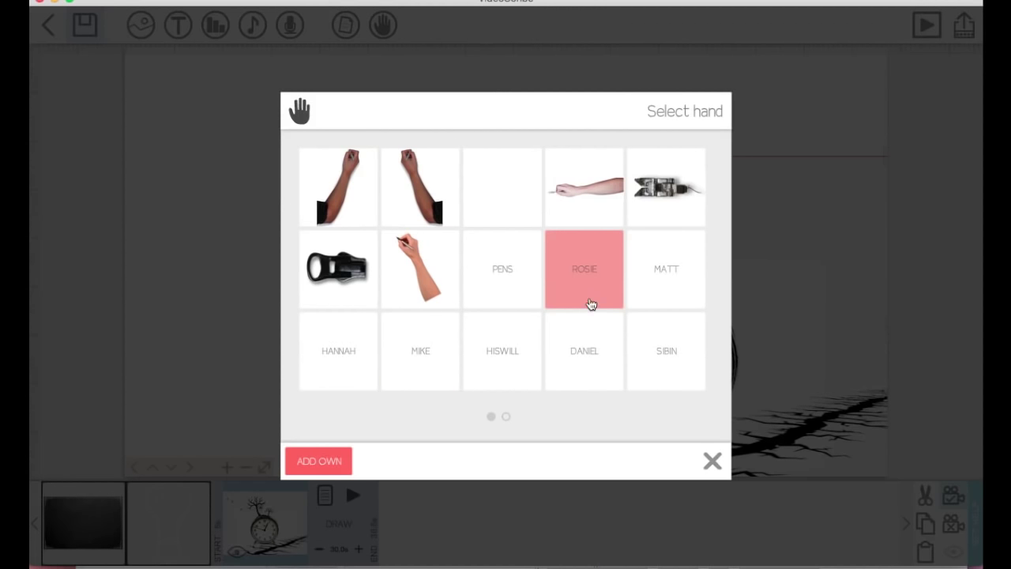
left_click(511, 275)
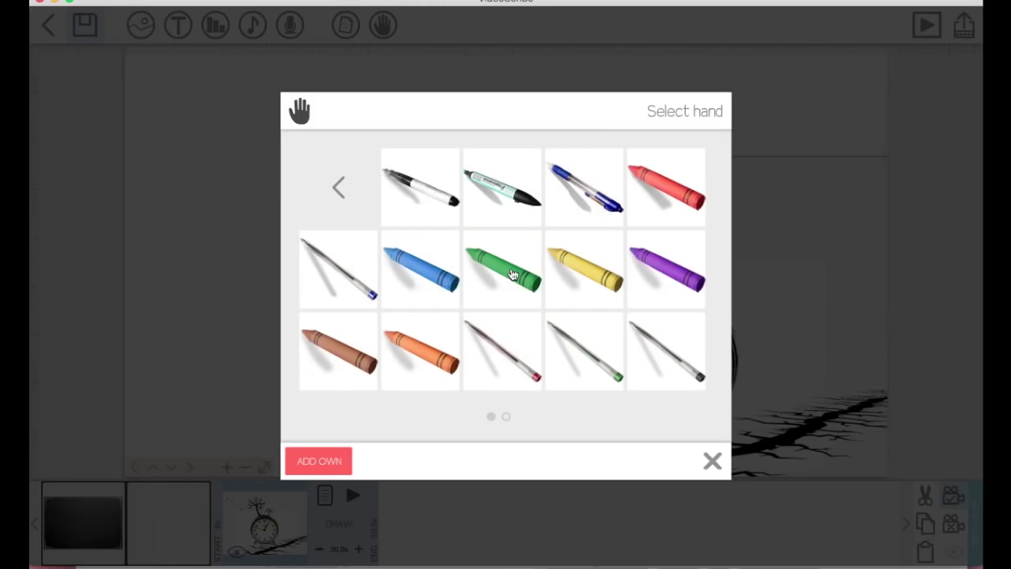
left_click(506, 417)
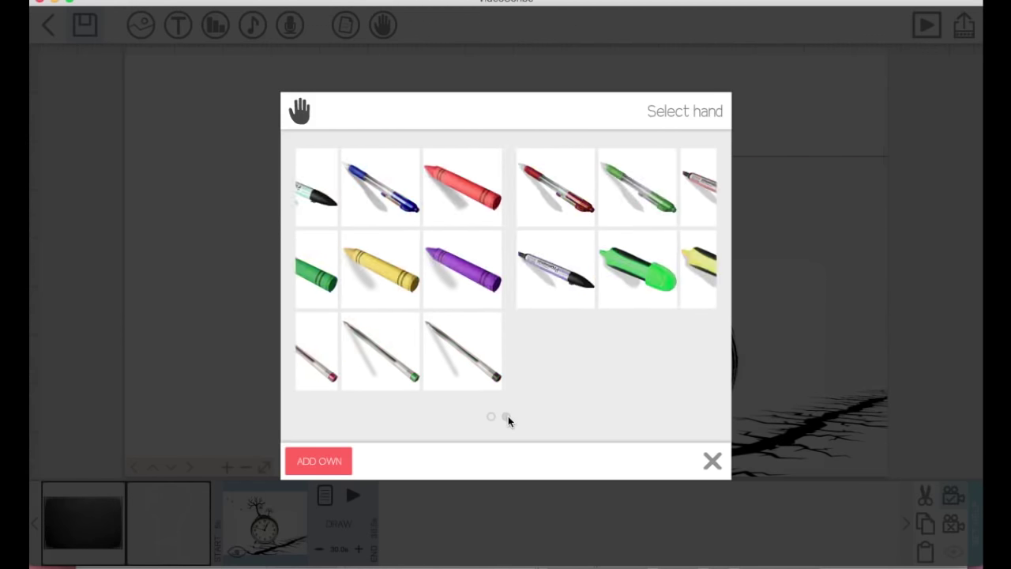
left_click(490, 417)
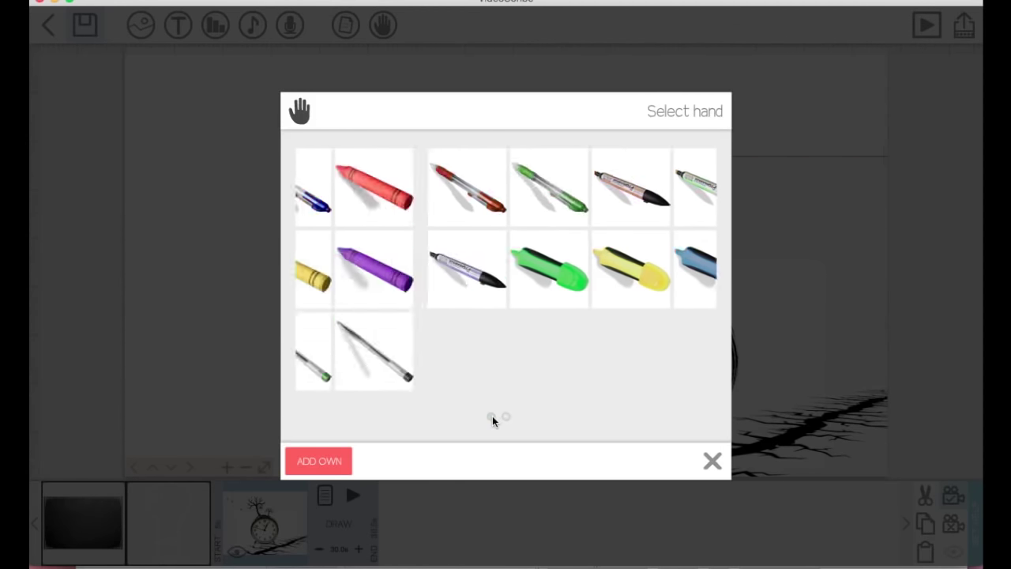
left_click(320, 178)
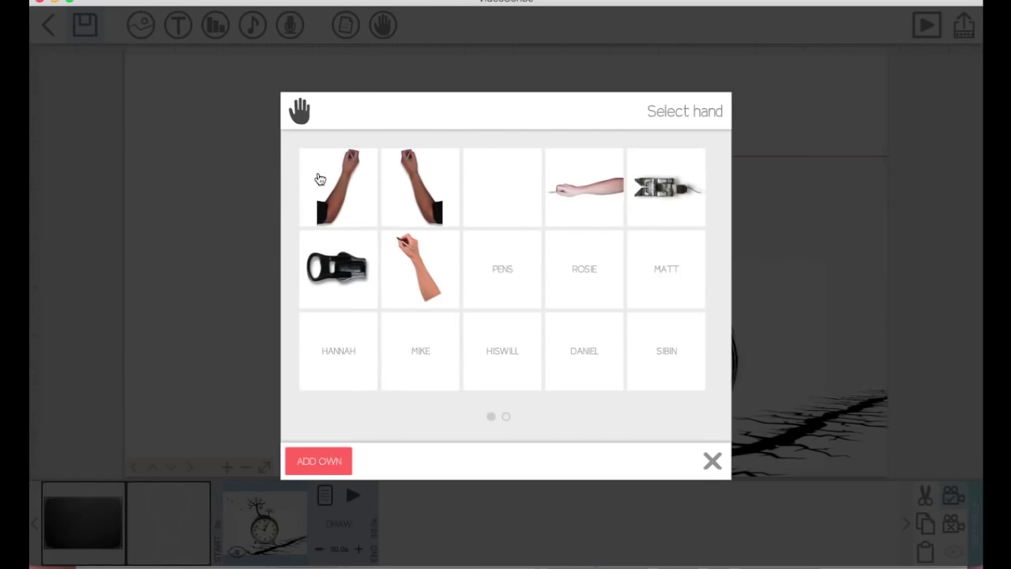
left_click(507, 416)
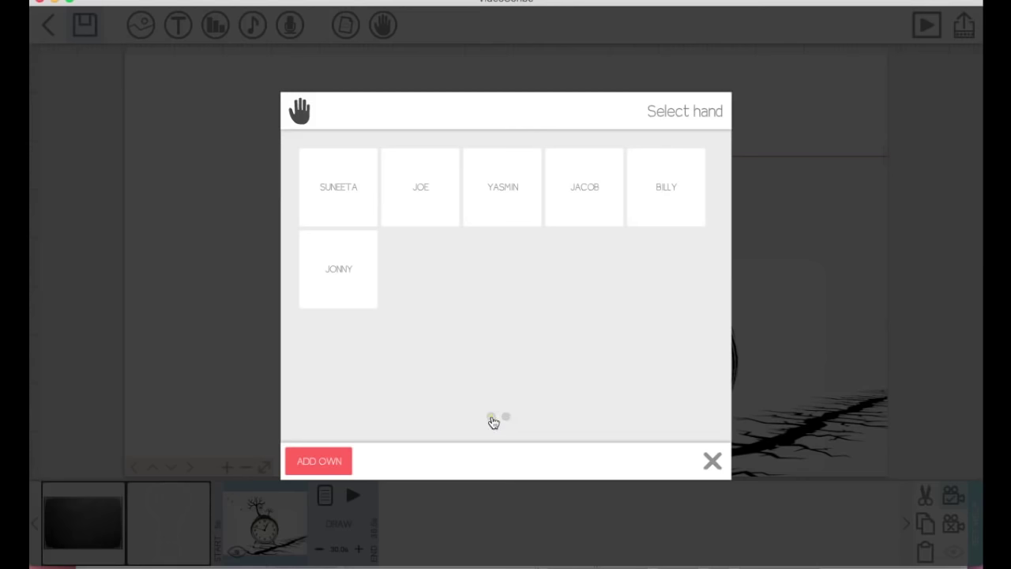
left_click(491, 417)
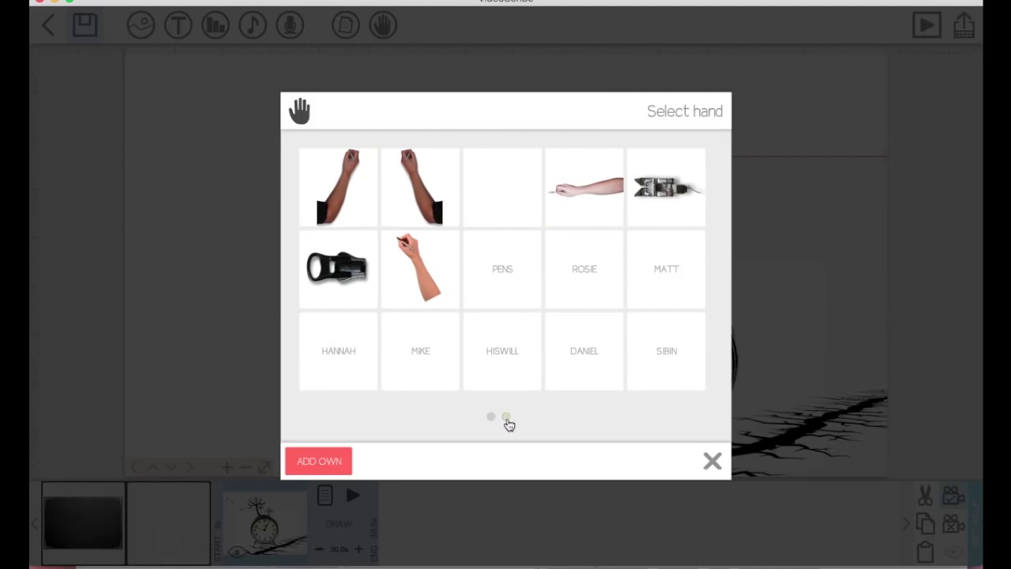
left_click(506, 418)
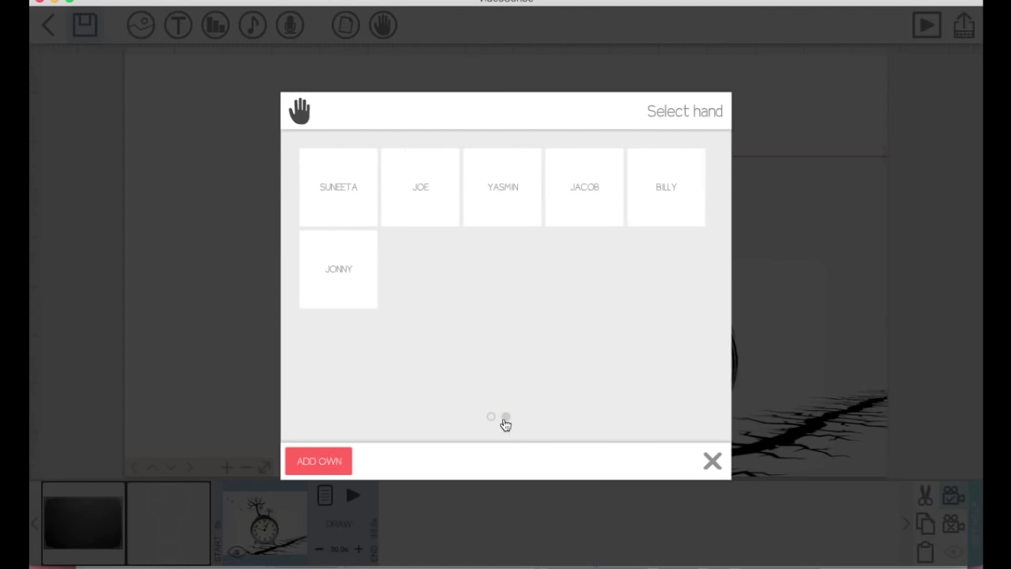
key("Escape")
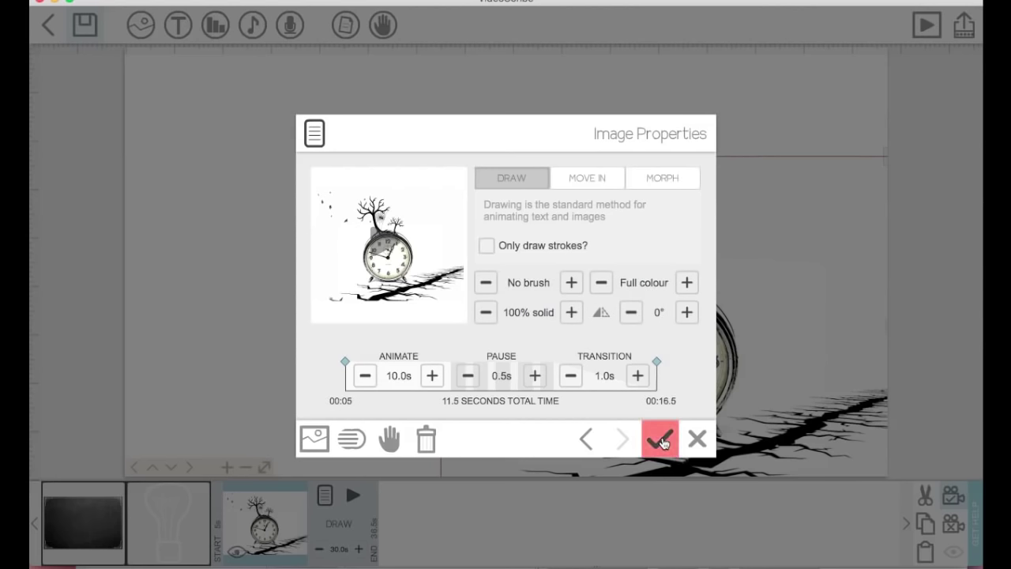
left_click(661, 440)
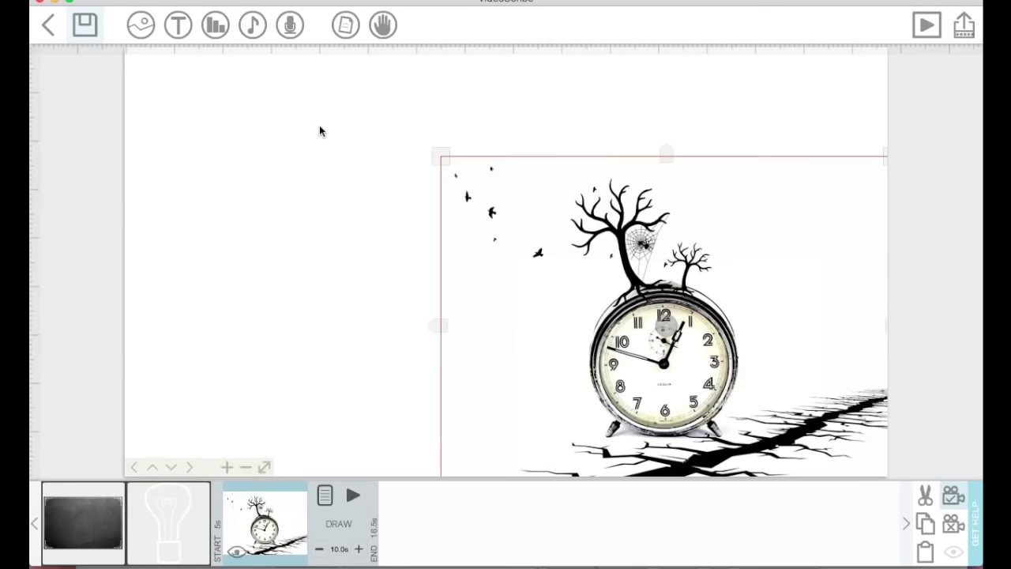
- Deselect the clock image and open the Add text dialog from the toolbar
left_click(318, 127)
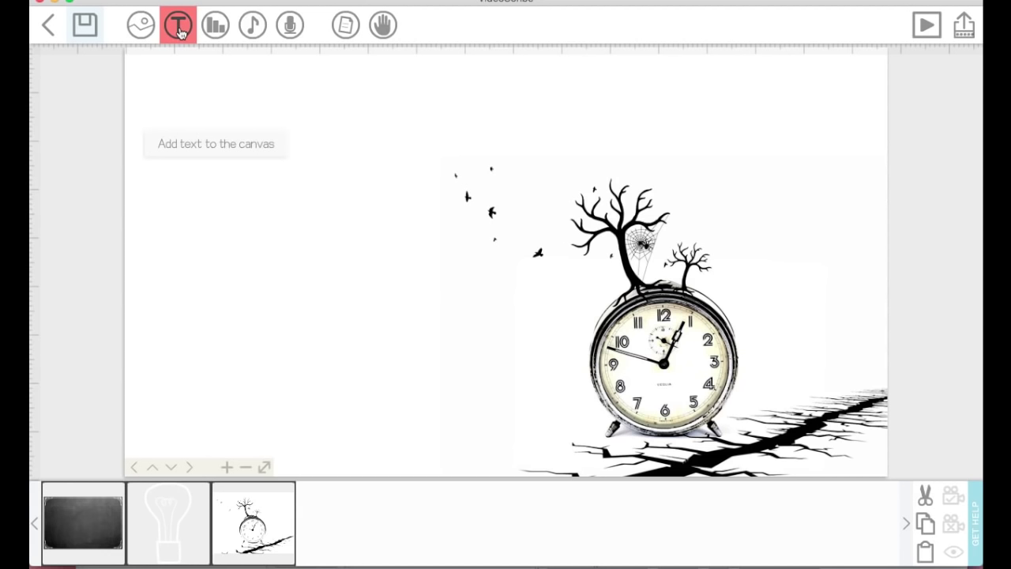
left_click(180, 30)
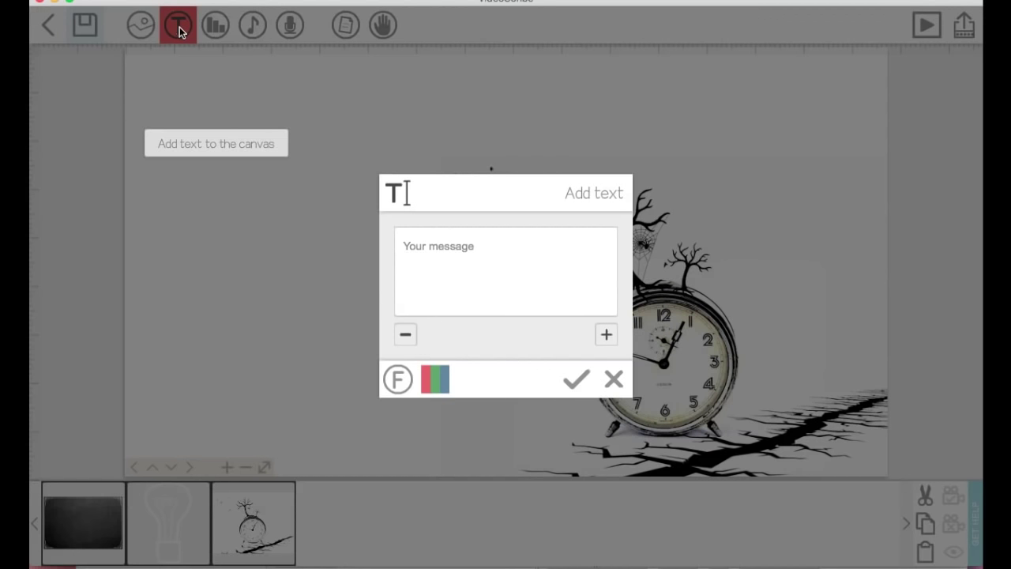
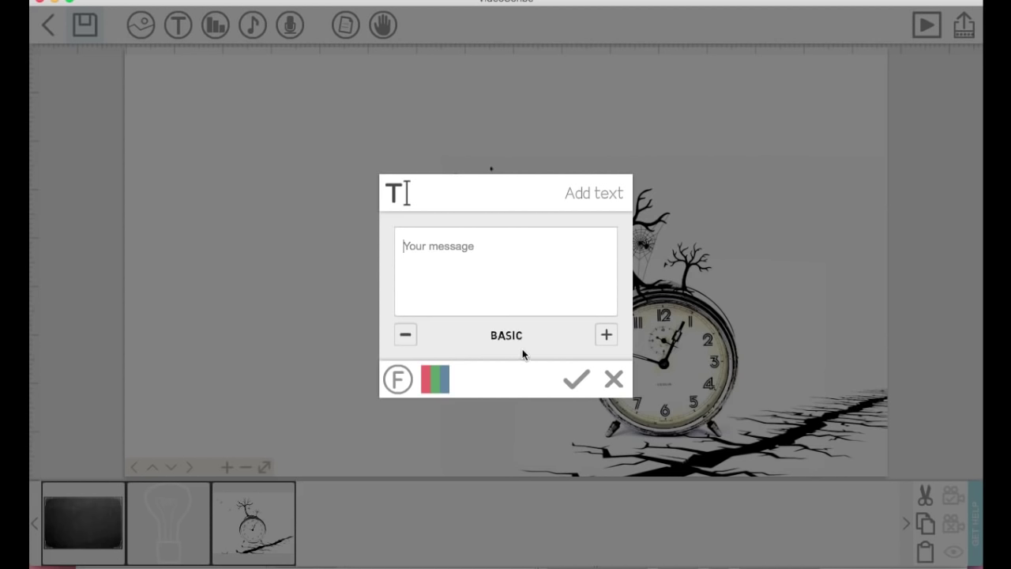
- Choose the AlNile font and type the title 'Ecclesiastes 3:1-8'
left_click(606, 335)
left_click(606, 335)
left_click(607, 335)
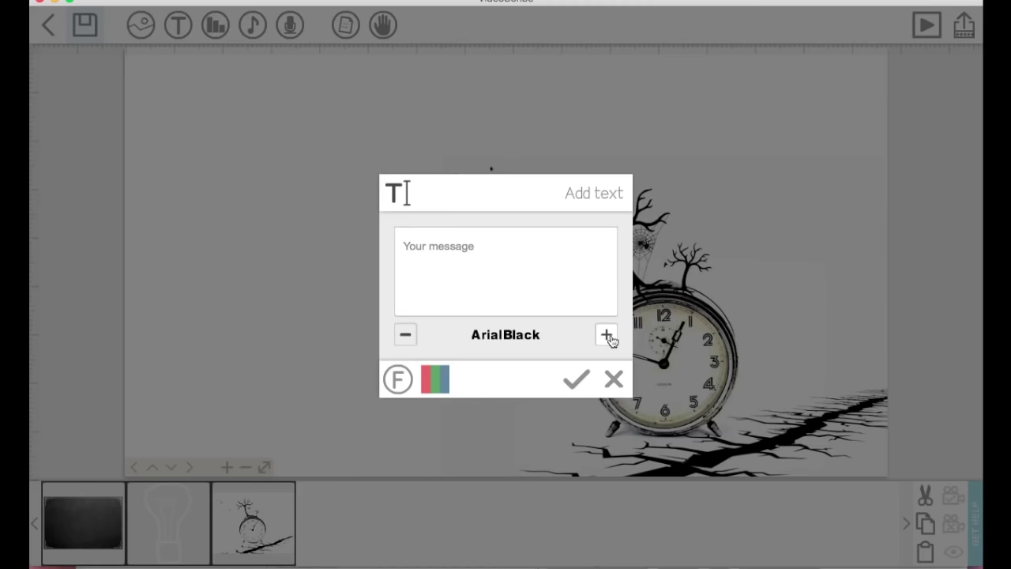
left_click(405, 343)
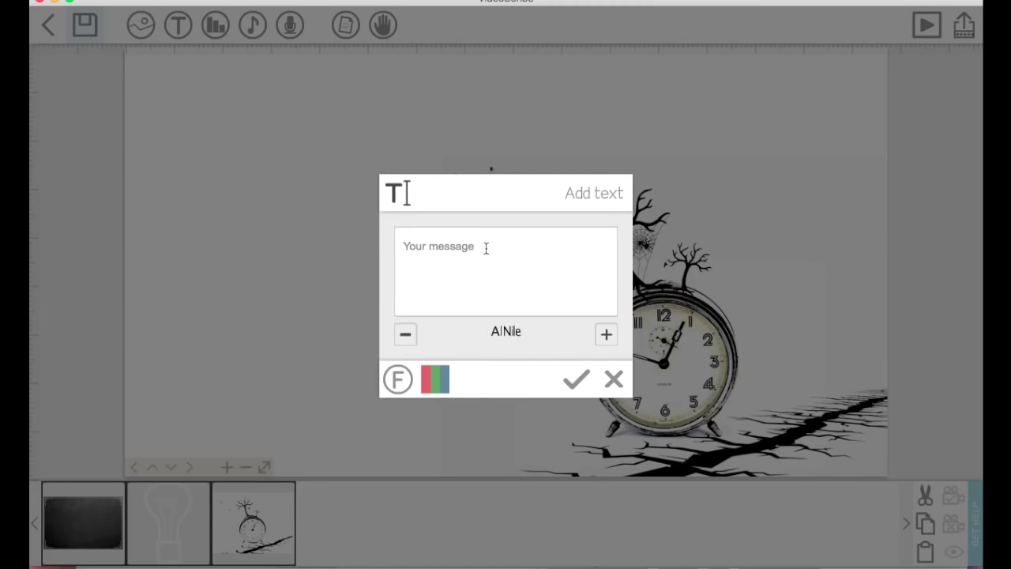
type("Es")
key("BackSpace")
type("cclesiastes 3:18")
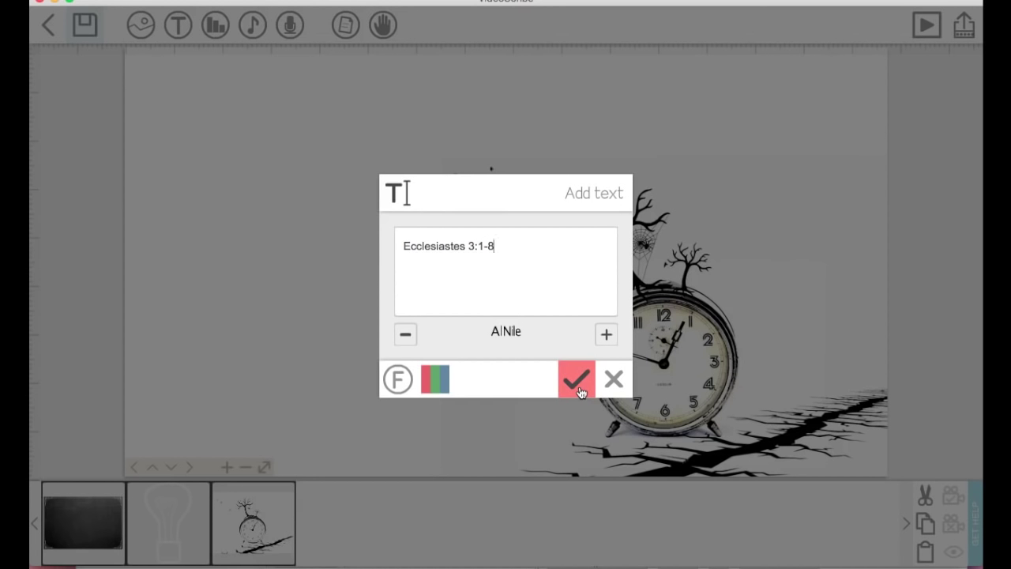
- Colour the title blue, add it, and move it up near the canvas top
left_click(434, 381)
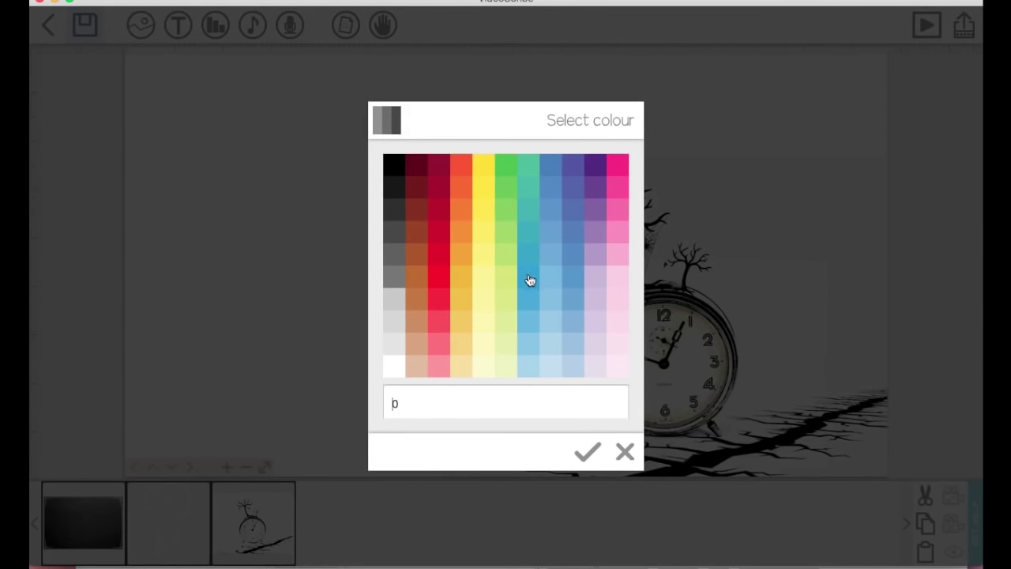
left_click(580, 233)
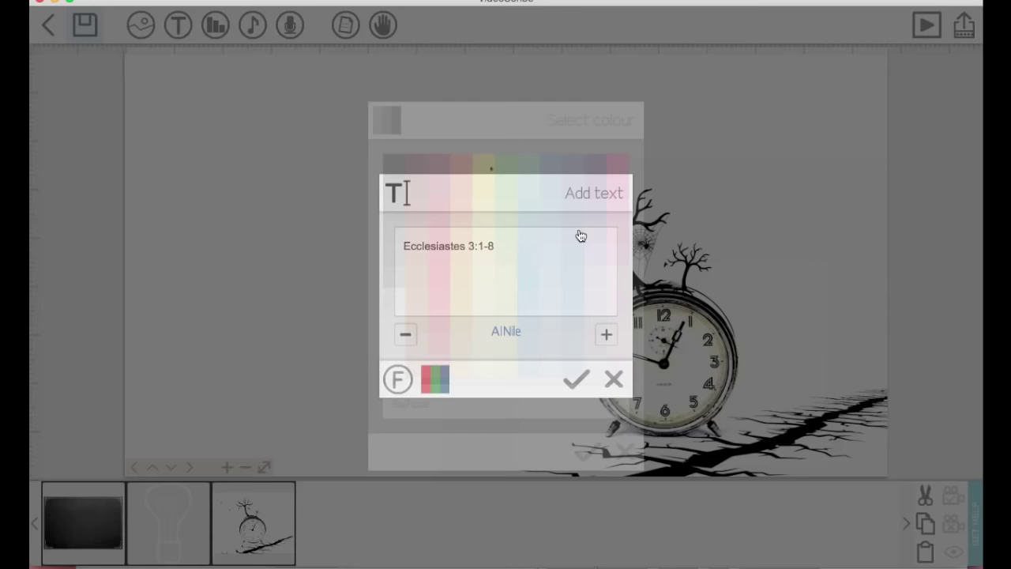
left_click(579, 382)
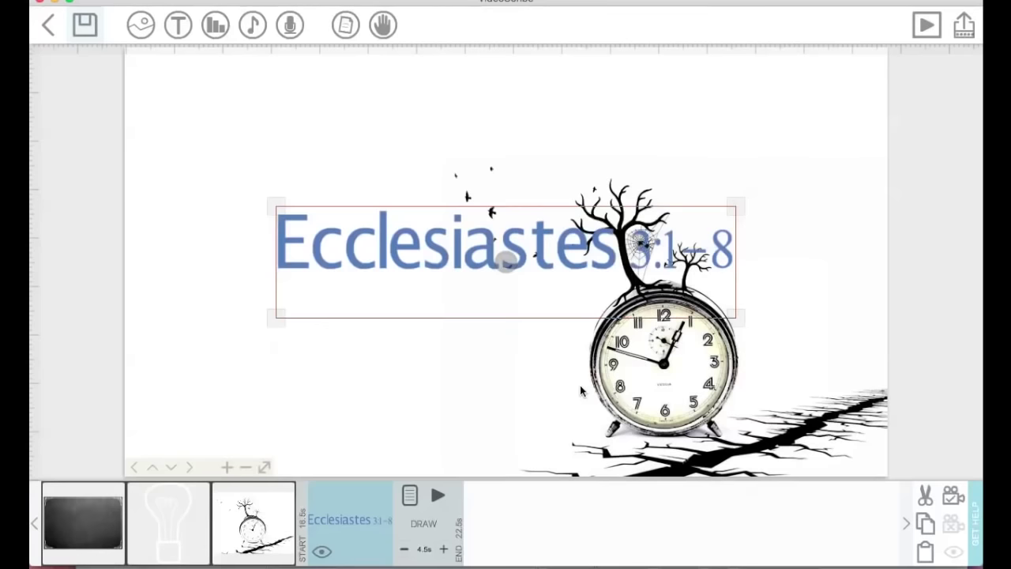
mouse_move(566, 264)
left_mouse_down()
mouse_move(570, 200)
mouse_move(523, 128)
mouse_move(521, 138)
left_mouse_up()
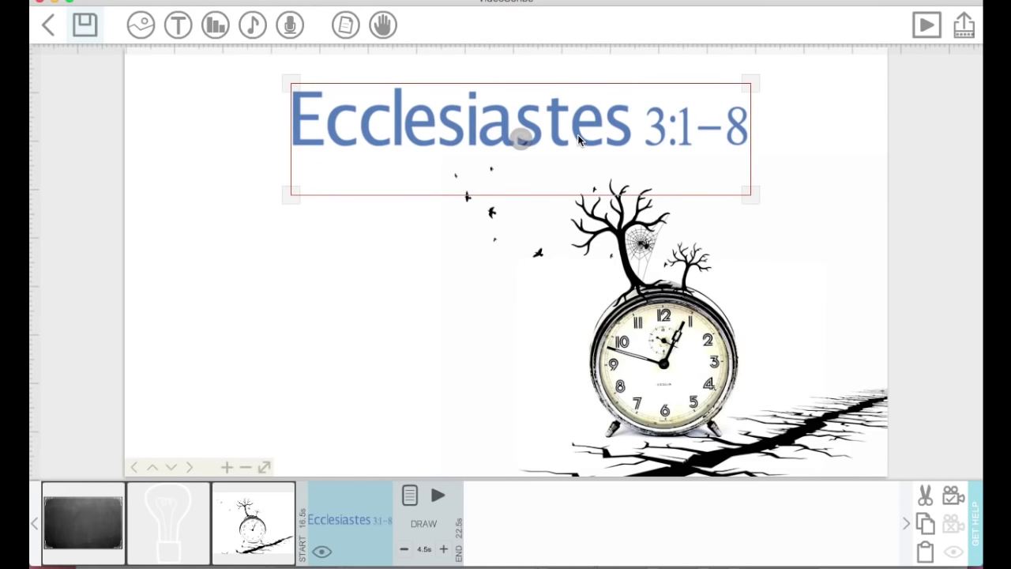
left_click(386, 347)
- Start a new text and pick the KG How Many Times font
left_click(177, 25)
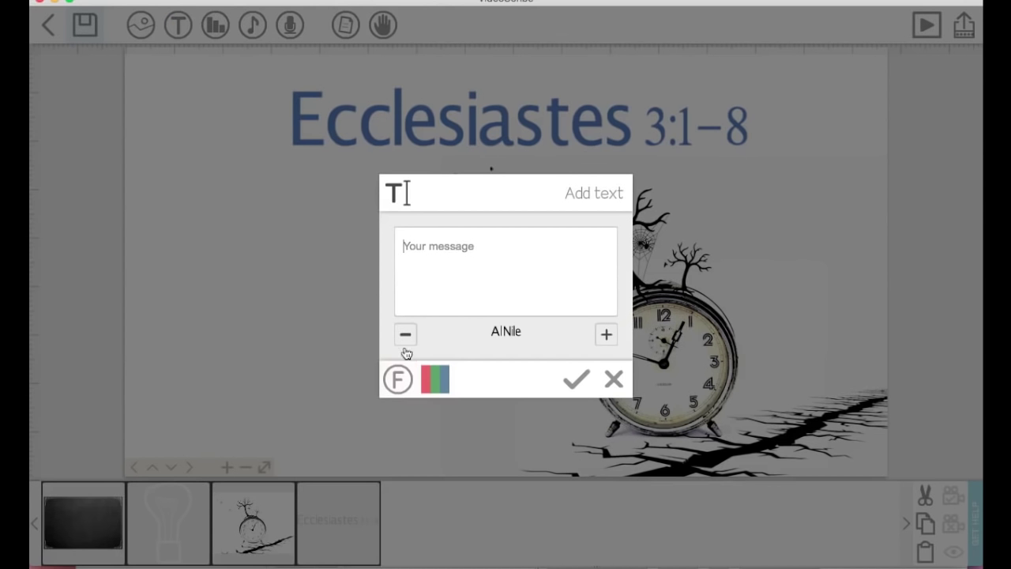
left_click(605, 338)
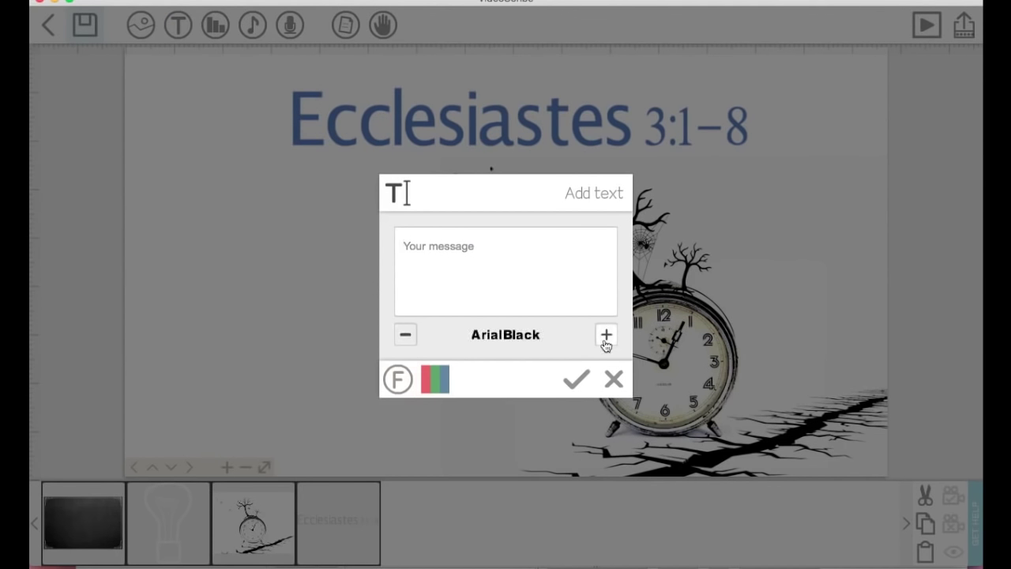
left_click(604, 338)
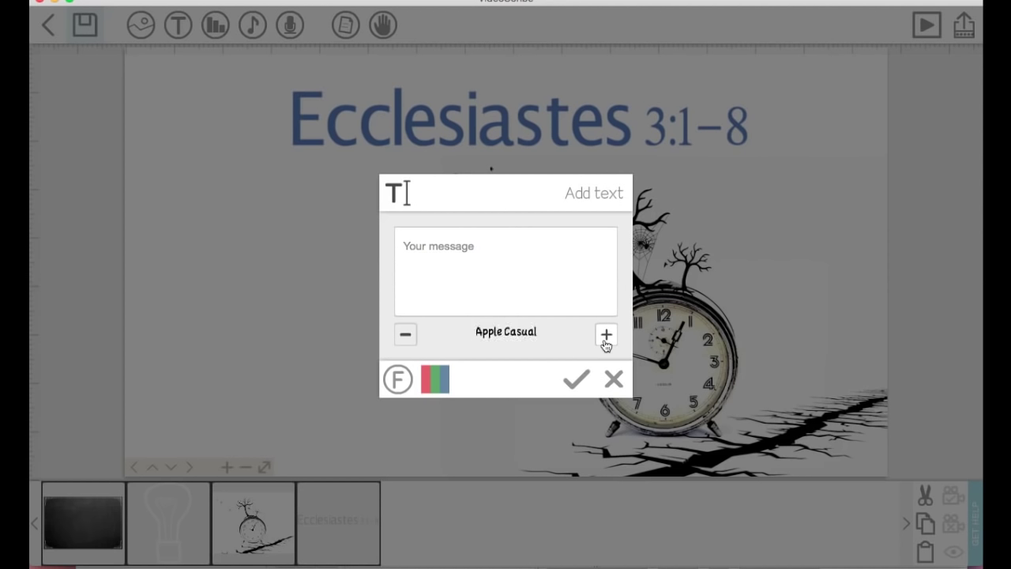
left_click(605, 338)
left_click(605, 338)
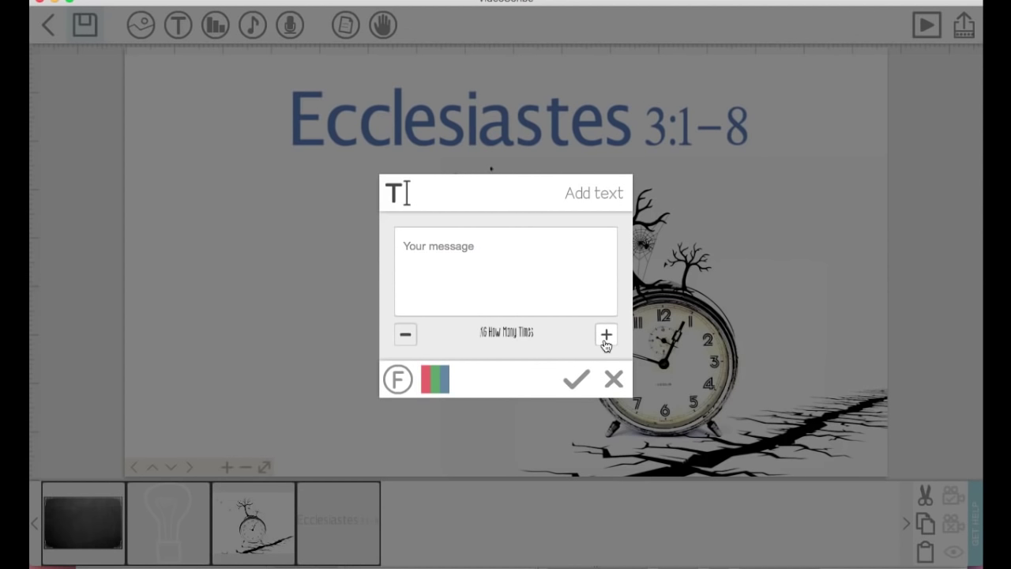
left_click(605, 338)
left_click(604, 338)
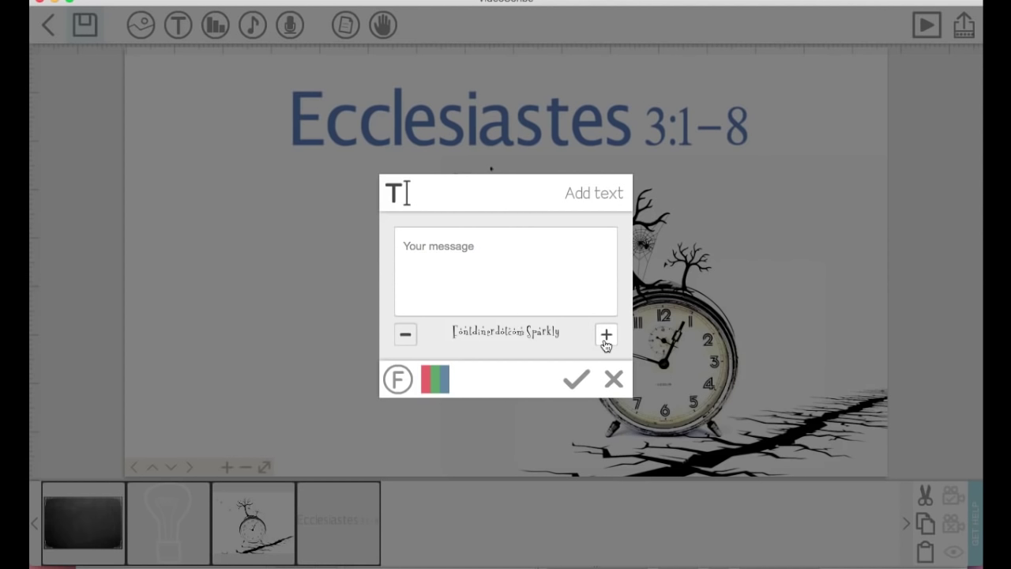
left_click(605, 338)
left_click(605, 338)
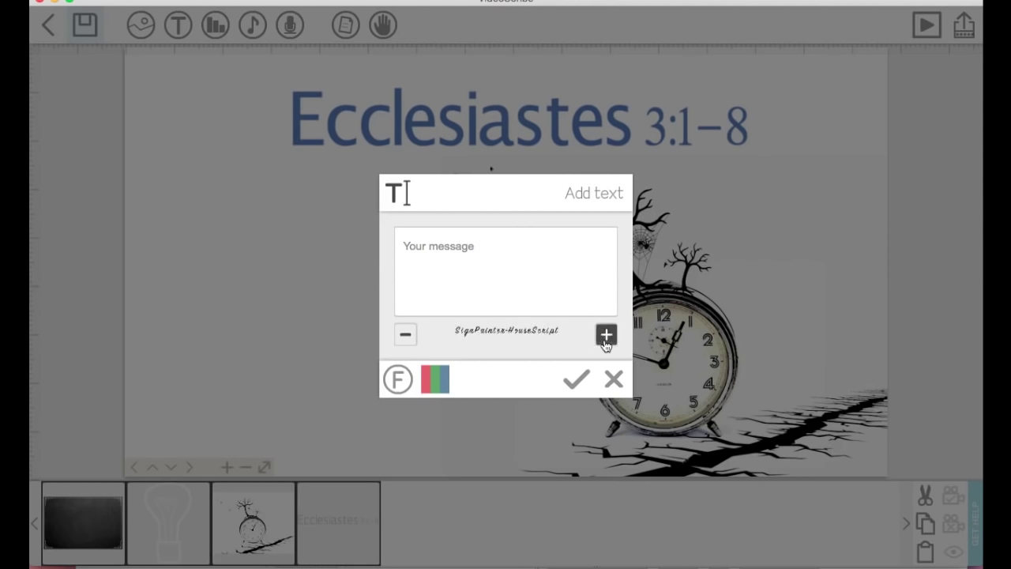
left_click(605, 338)
left_click(605, 338)
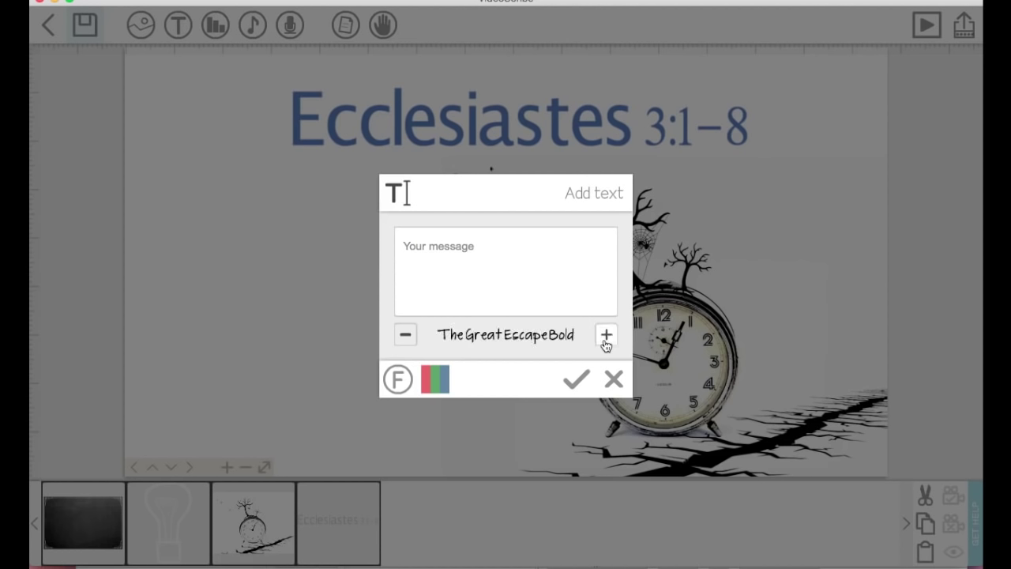
left_click(605, 338)
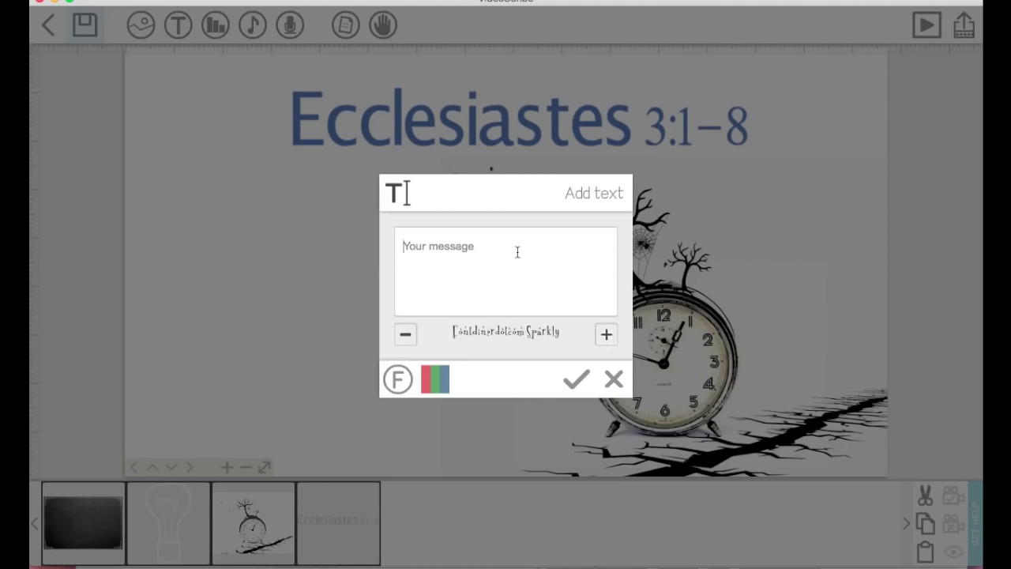
left_click(406, 336)
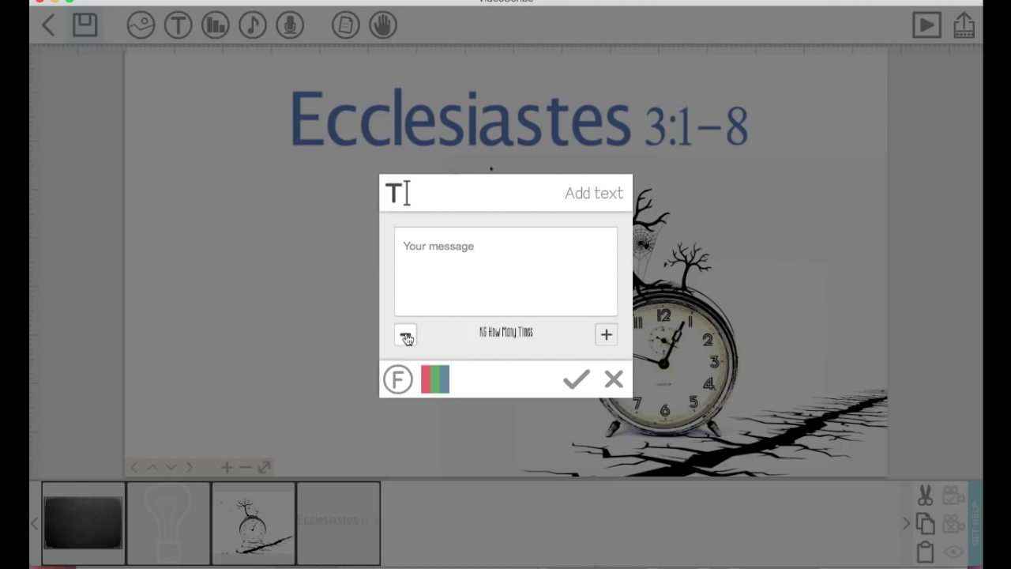
- Add the text 'Carpe Diem' and place it left of the clock
left_click(473, 252)
type("Ca")
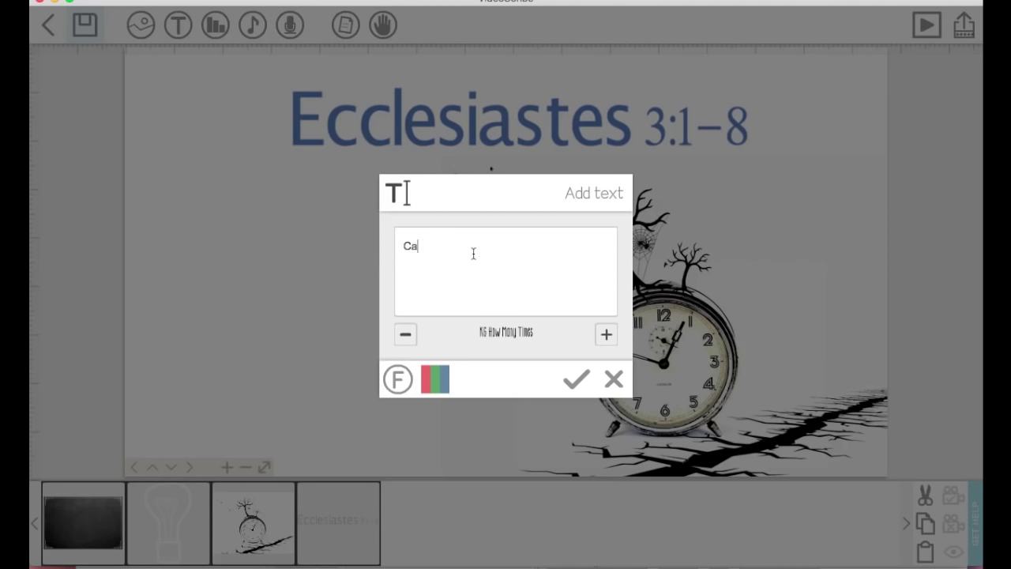
type("rpe Diem")
left_click(583, 387)
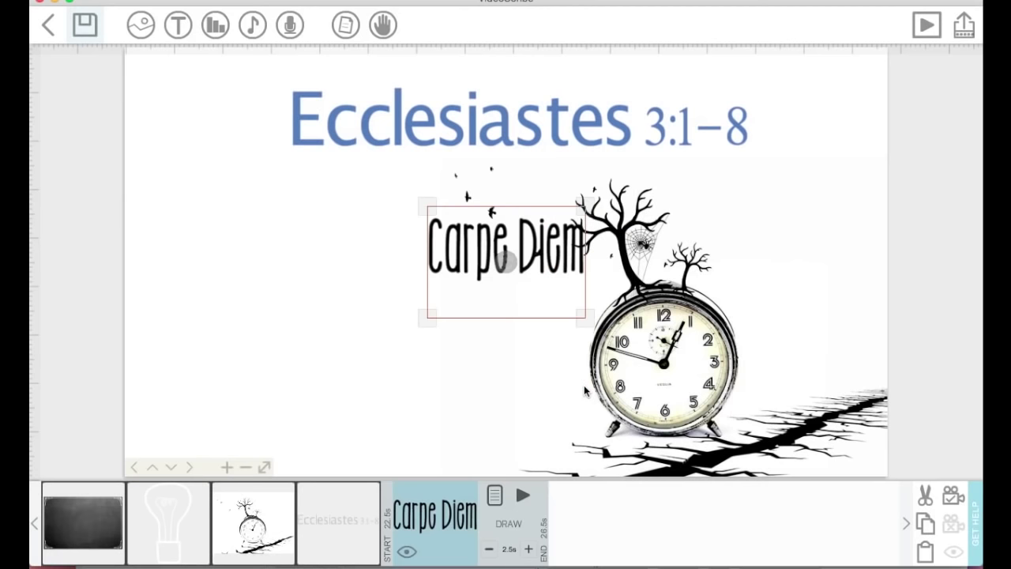
left_click_drag(544, 281, 518, 359)
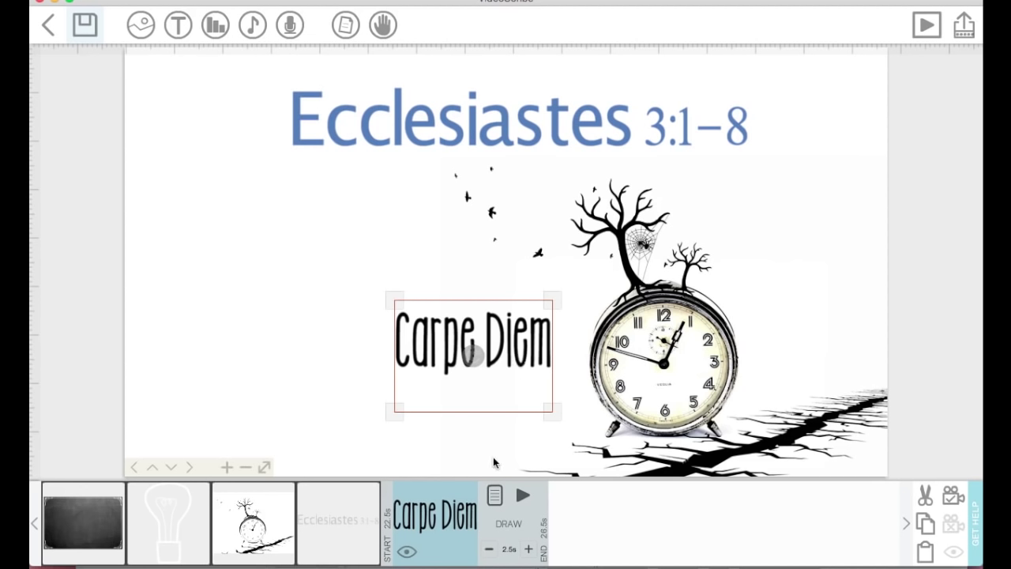
left_click(493, 499)
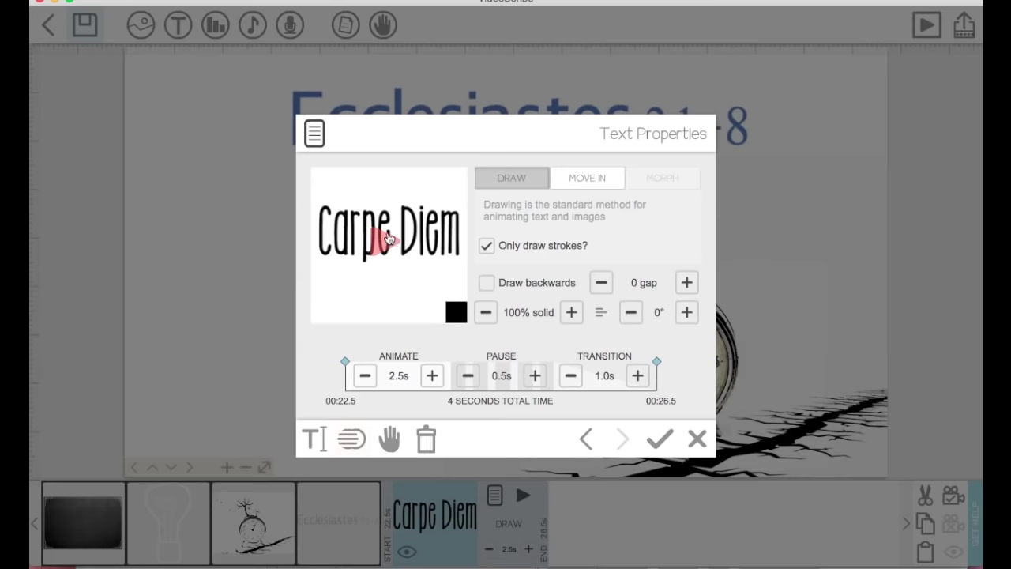
- Give the Carpe Diem text a blue drop shadow
left_click(353, 441)
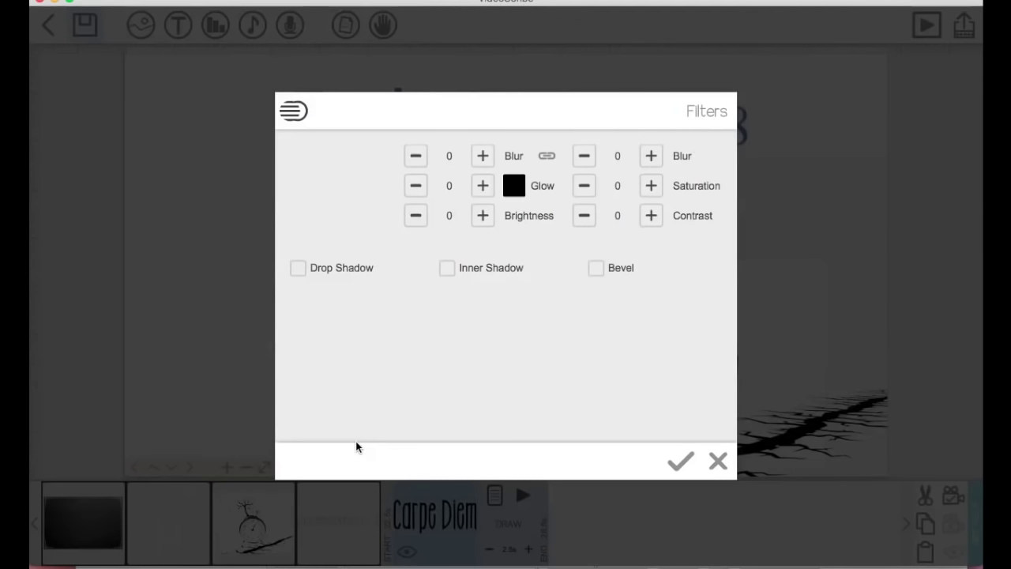
left_click(299, 272)
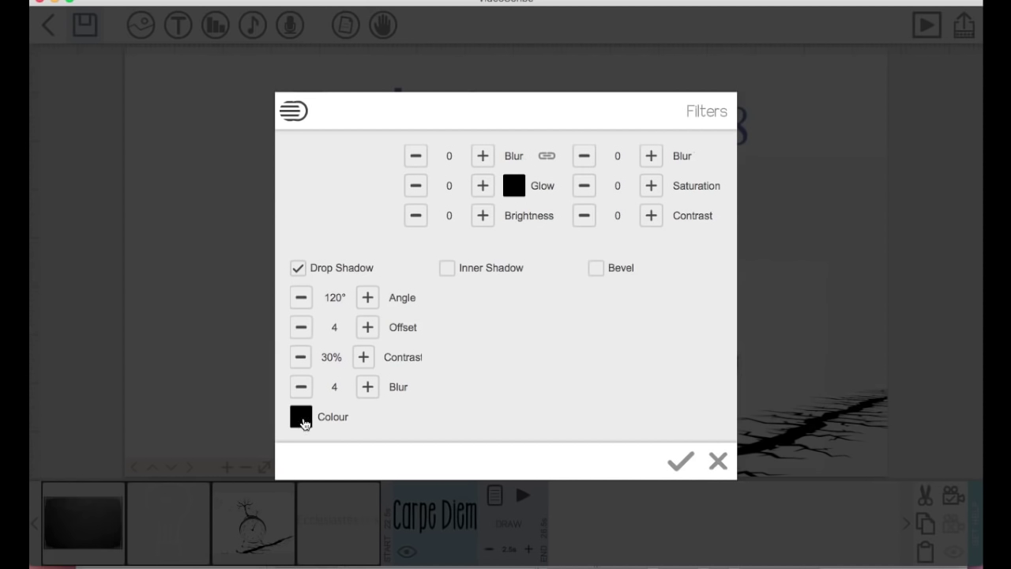
left_click(301, 418)
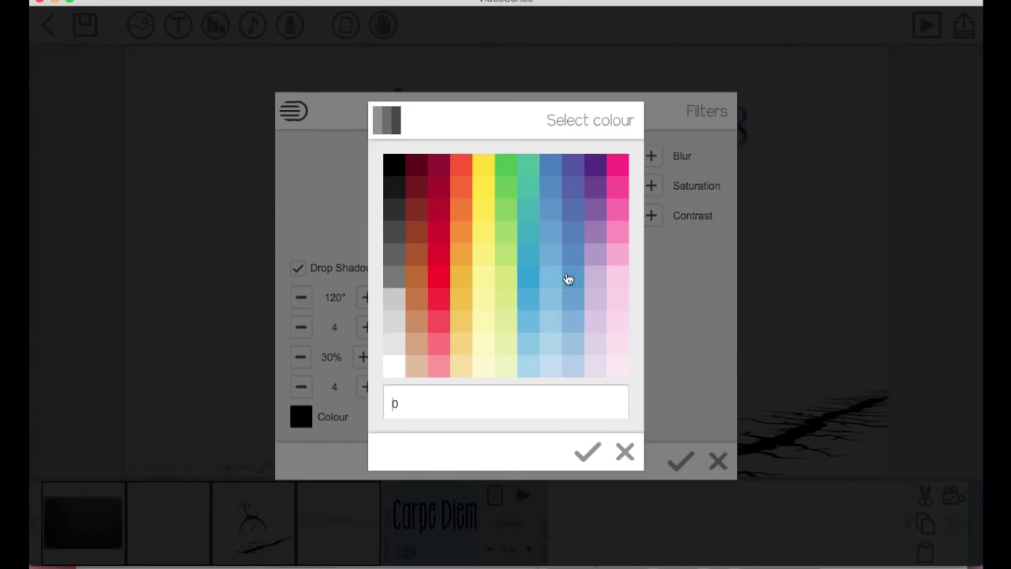
left_click(577, 260)
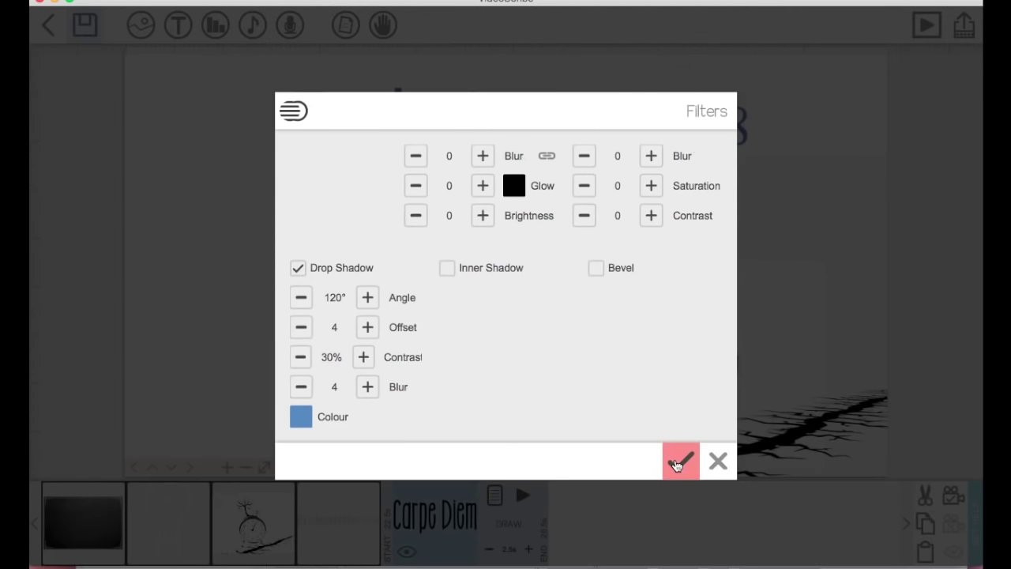
left_click(675, 460)
left_click(660, 439)
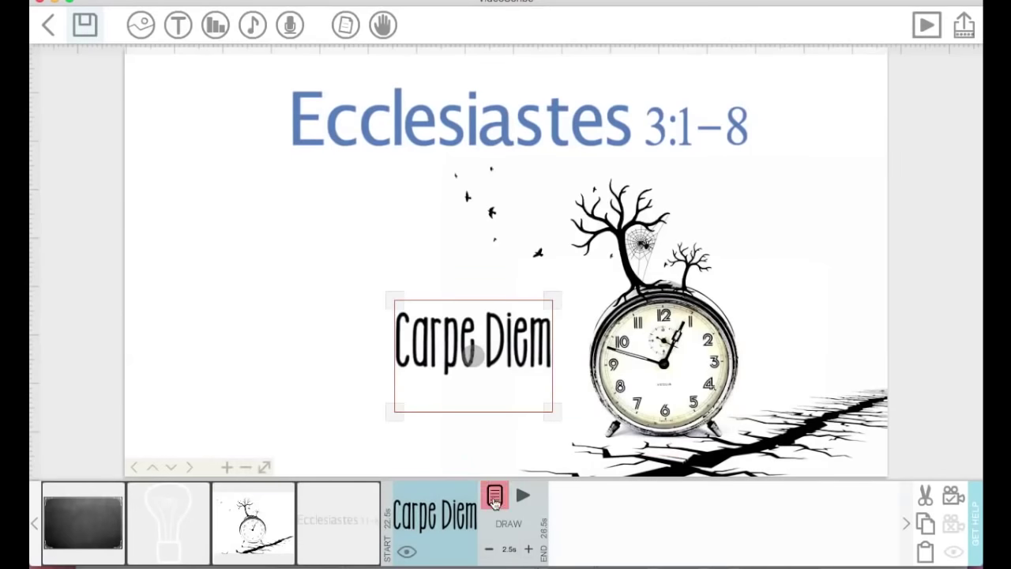
- Add a blue glow to Carpe Diem, starting at strength 9 and raising it
left_click(495, 496)
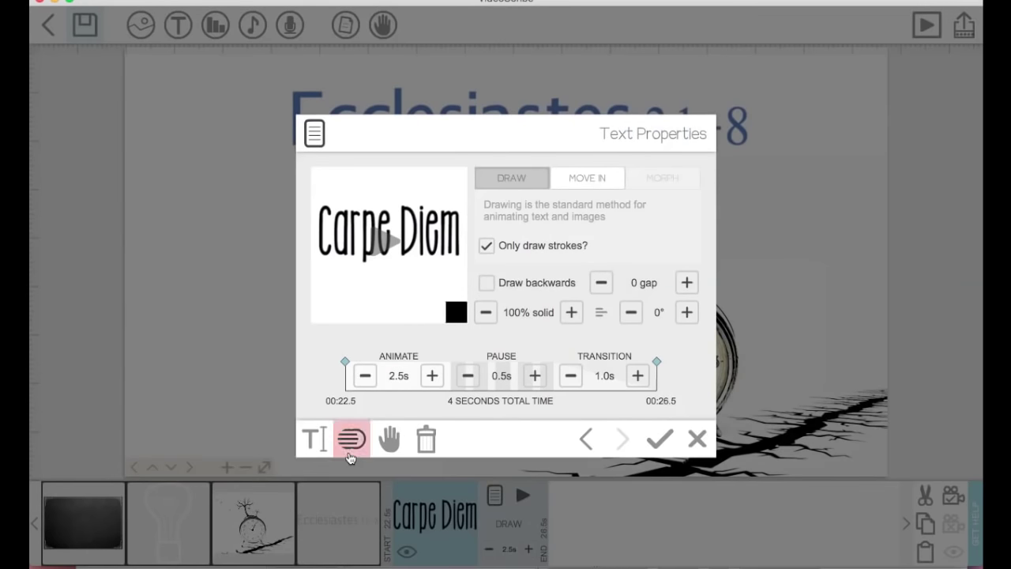
left_click(350, 444)
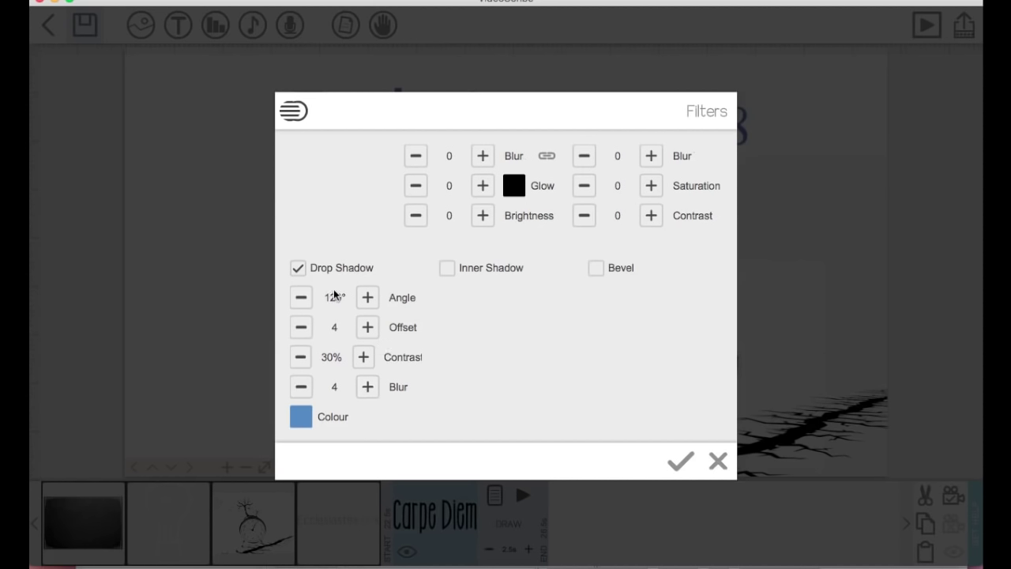
left_click(483, 185)
left_click(484, 185)
left_click(483, 185)
left_click(483, 186)
left_click(484, 185)
left_click(483, 185)
left_click(483, 186)
left_click(483, 186)
left_click(484, 186)
left_click(518, 185)
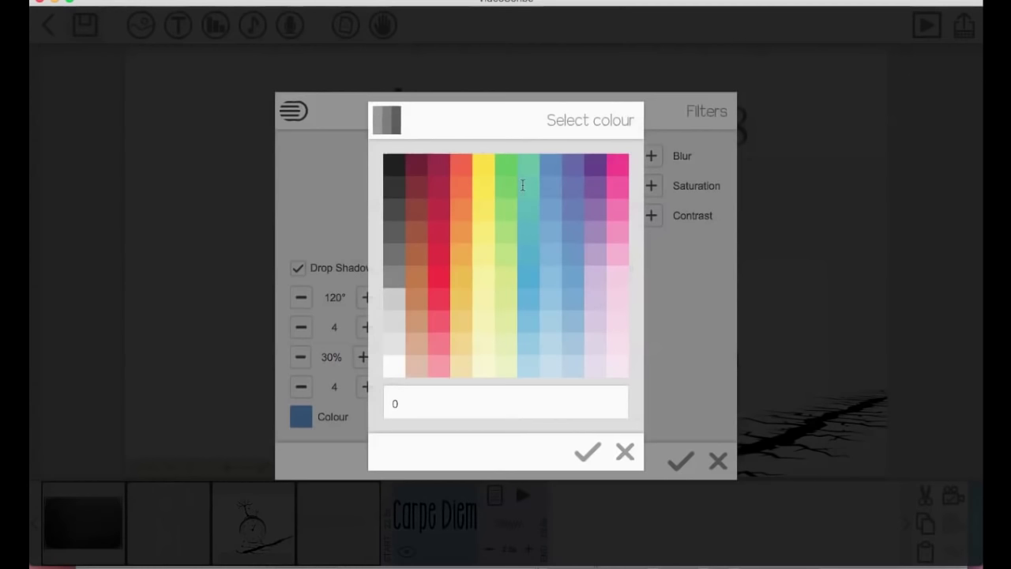
left_click(574, 232)
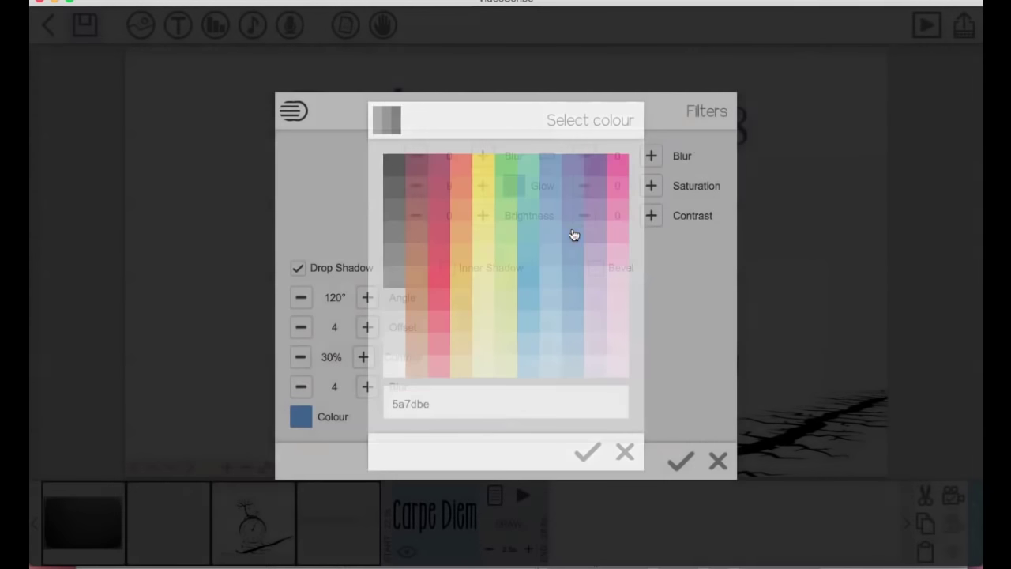
left_click(482, 186)
left_click(482, 186)
left_click(483, 185)
left_click(482, 186)
left_click(483, 186)
left_click(679, 461)
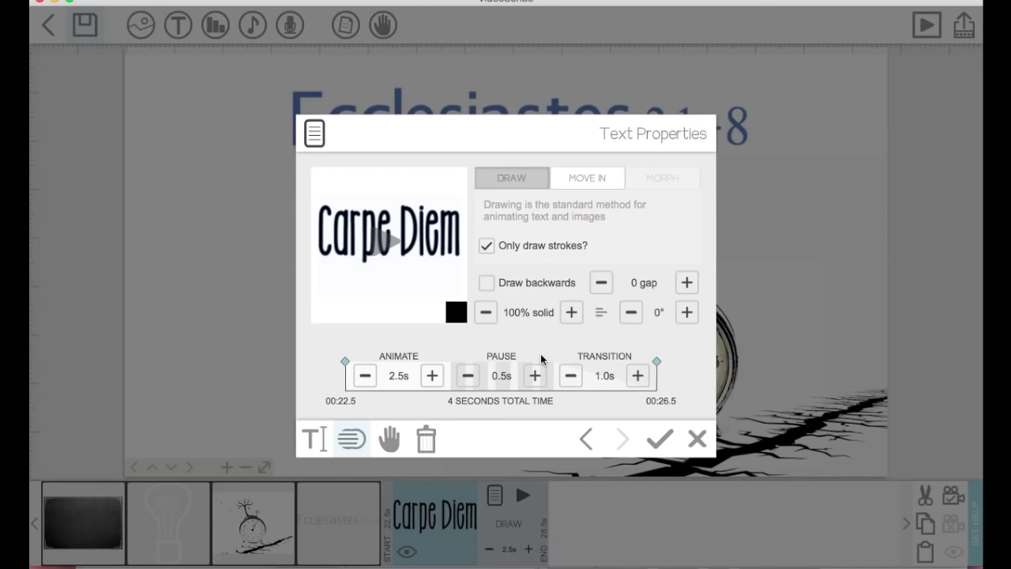
left_click(662, 442)
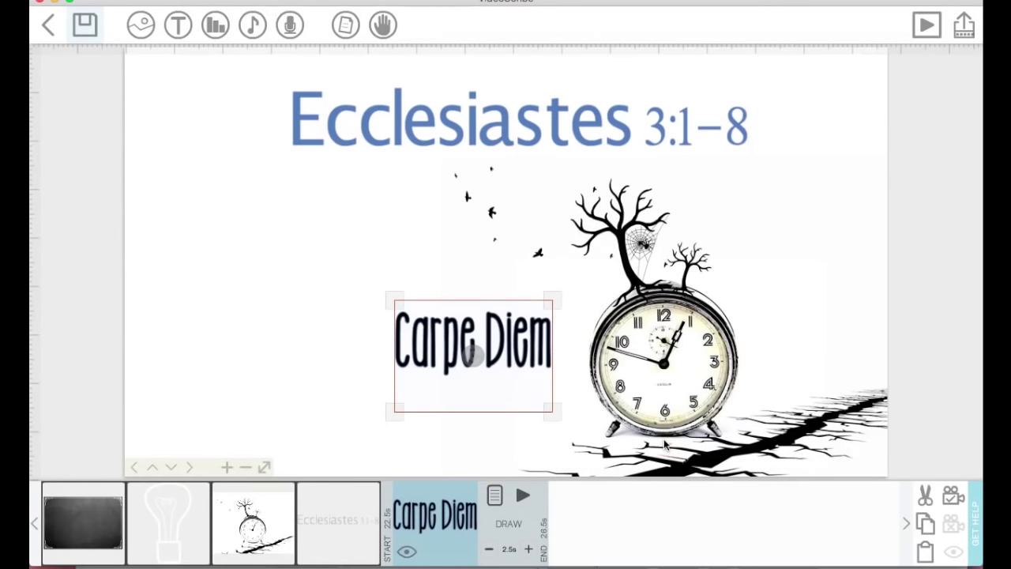
- Increase the Carpe Diem glow strength to 30 and apply it
left_click(496, 502)
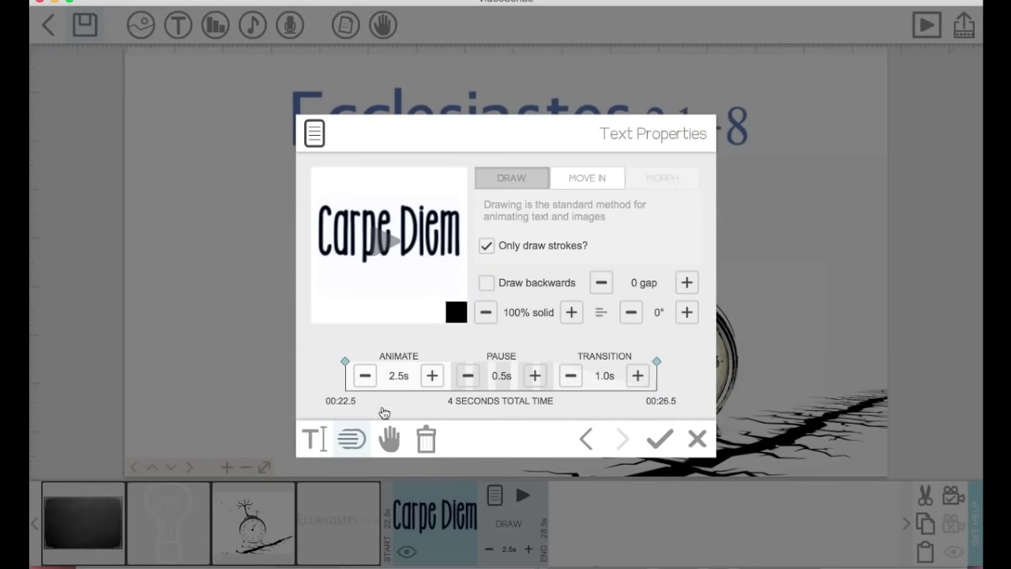
left_click(355, 445)
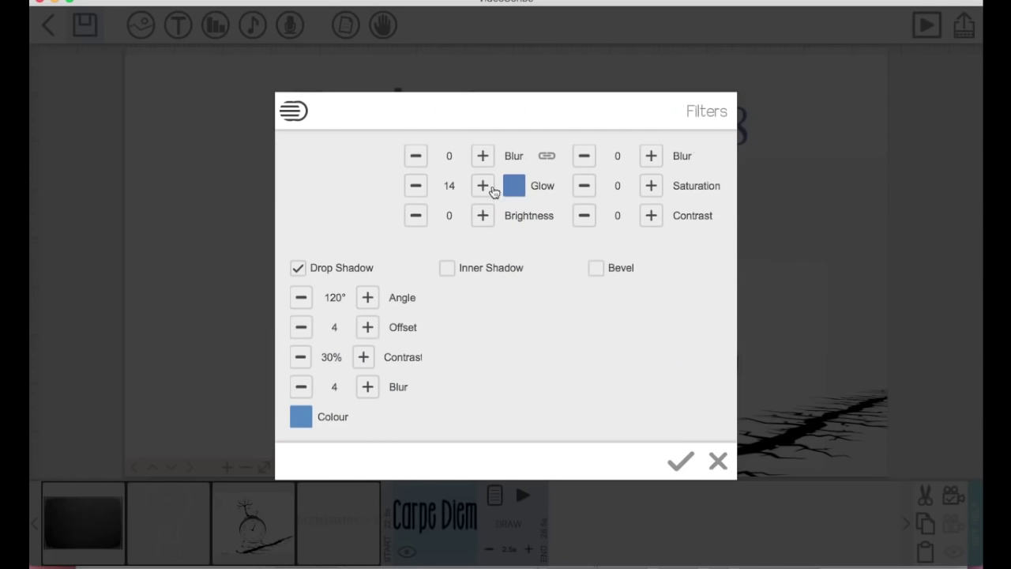
left_click(484, 187)
left_click(485, 187)
left_click(485, 187)
double_click(484, 185)
left_click(483, 186)
double_click(483, 185)
double_click(483, 186)
double_click(483, 185)
left_click(483, 186)
left_click(483, 185)
double_click(484, 185)
left_click(680, 462)
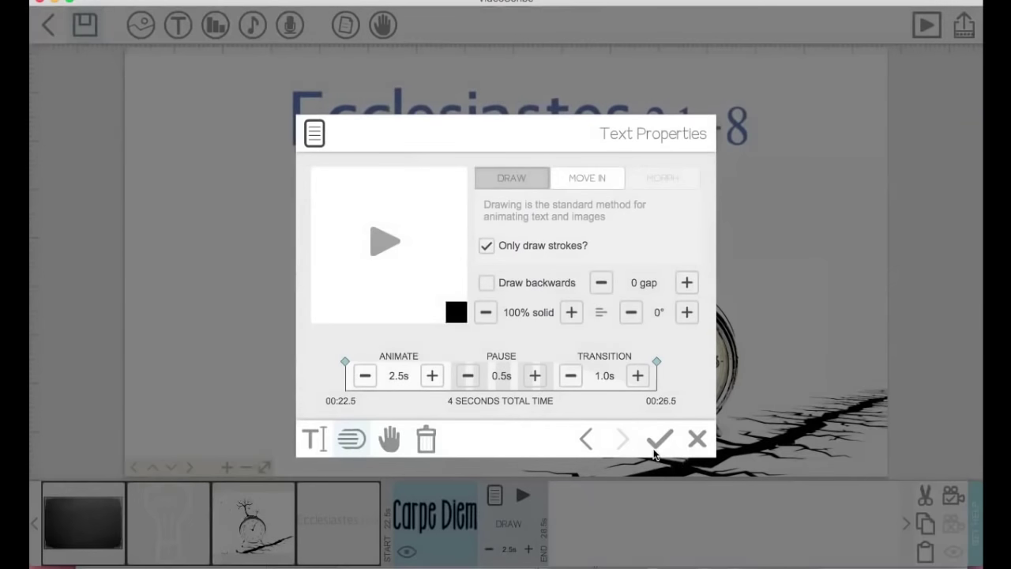
left_click(659, 440)
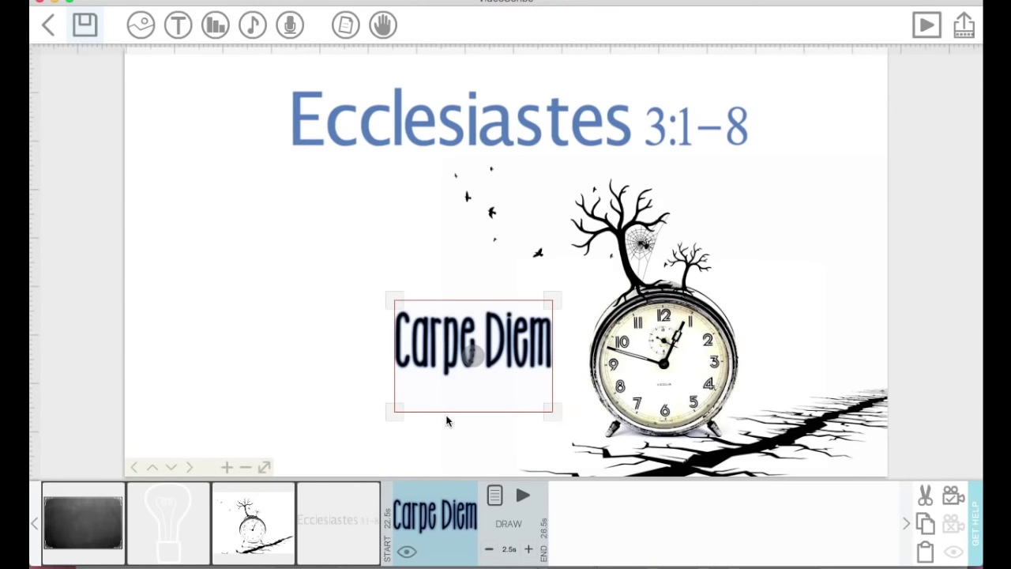
left_click(301, 383)
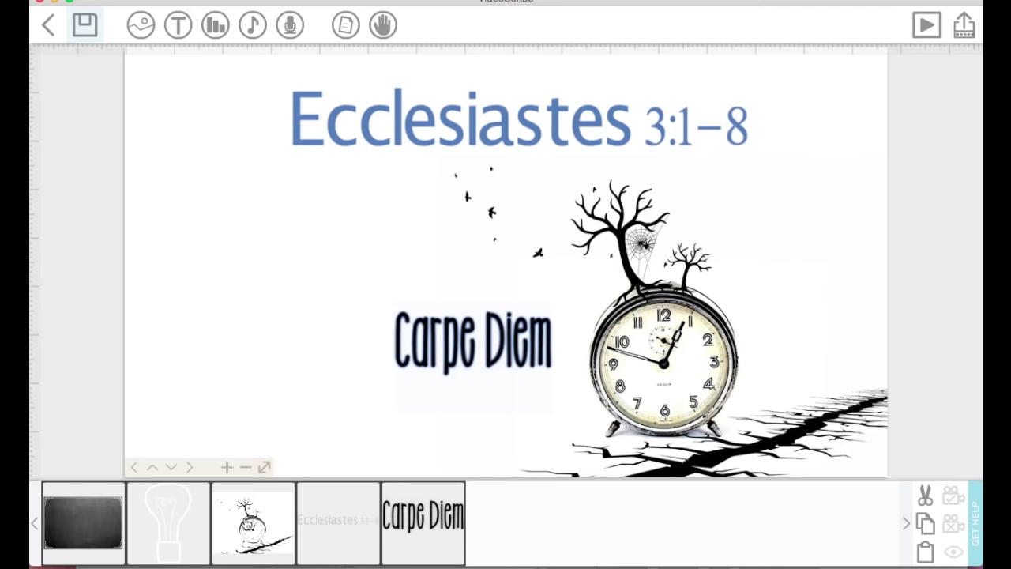
left_click(248, 523)
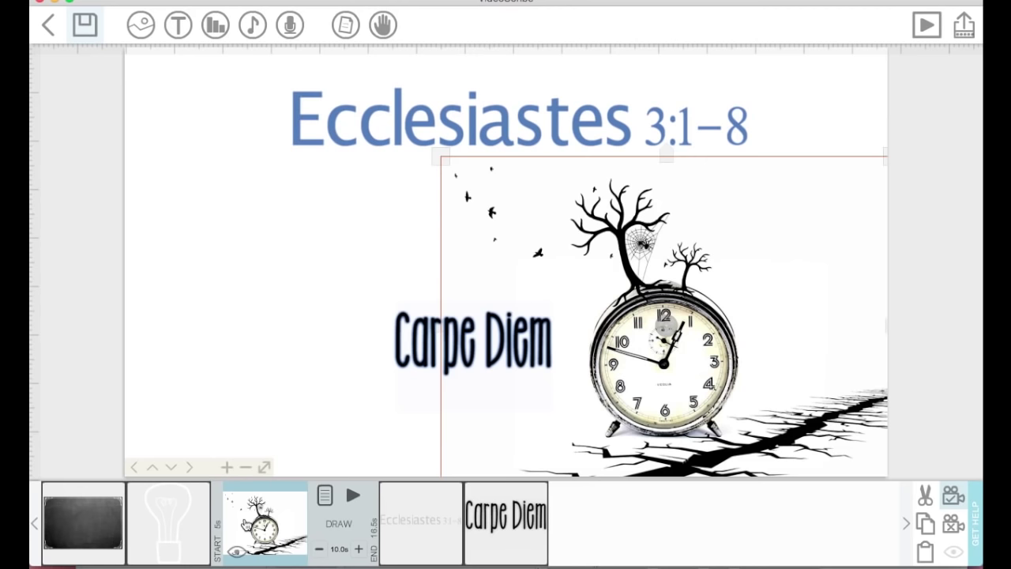
- Select the clock, Ecclesiastes title and Carpe Diem together and set the camera
left_click(408, 533, "shift")
left_click(432, 529, "shift")
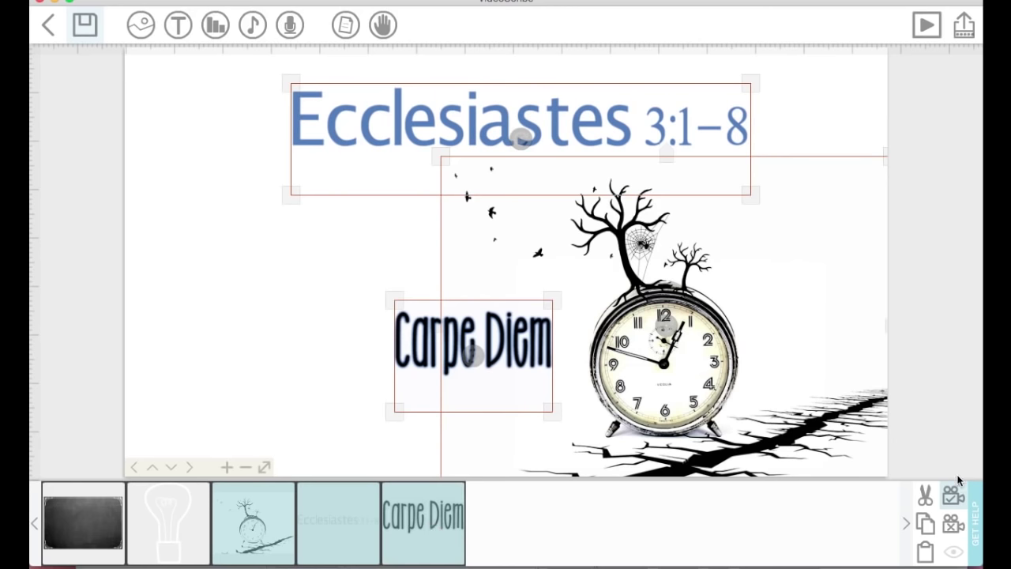
left_click(953, 497)
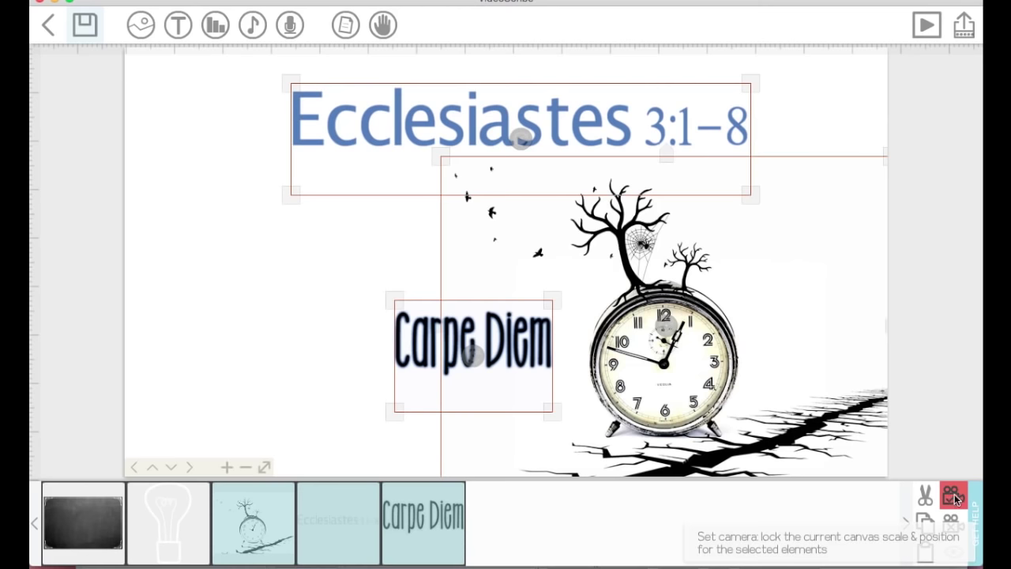
left_click(183, 307)
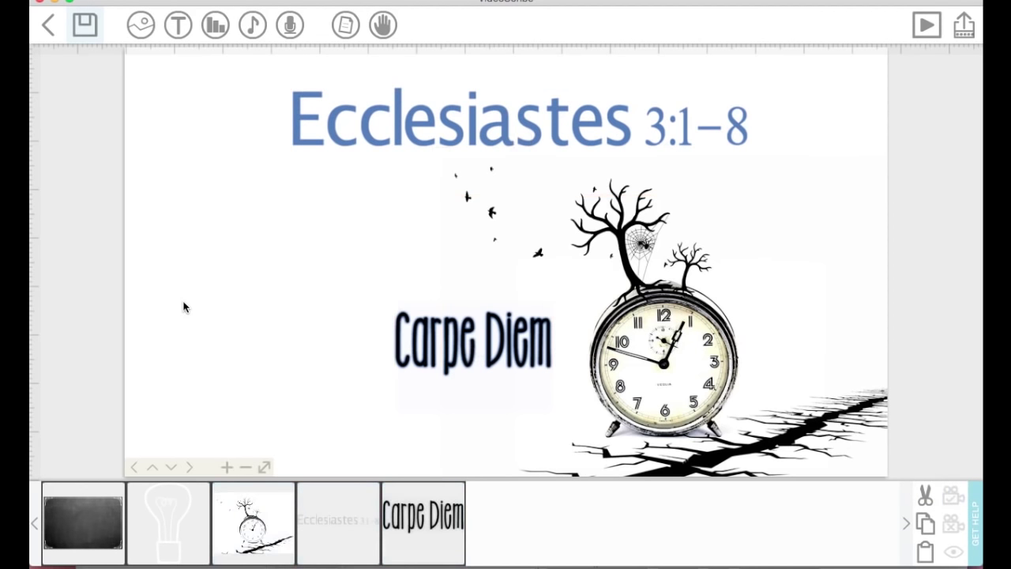
- Cut the dark board element and the lightbulb image from the scribe
left_click(95, 515)
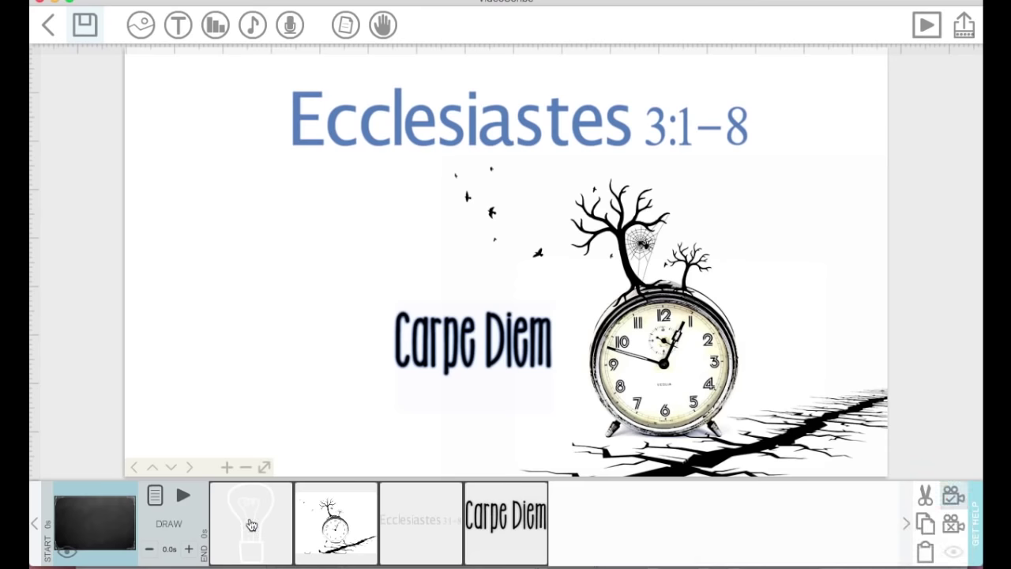
left_click(927, 495)
left_click(84, 515)
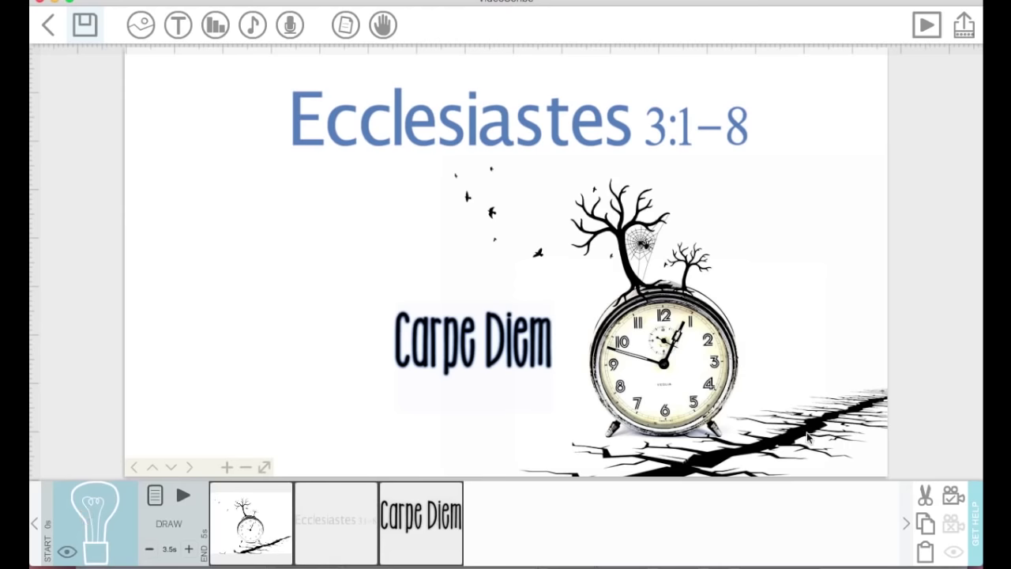
left_click(923, 495)
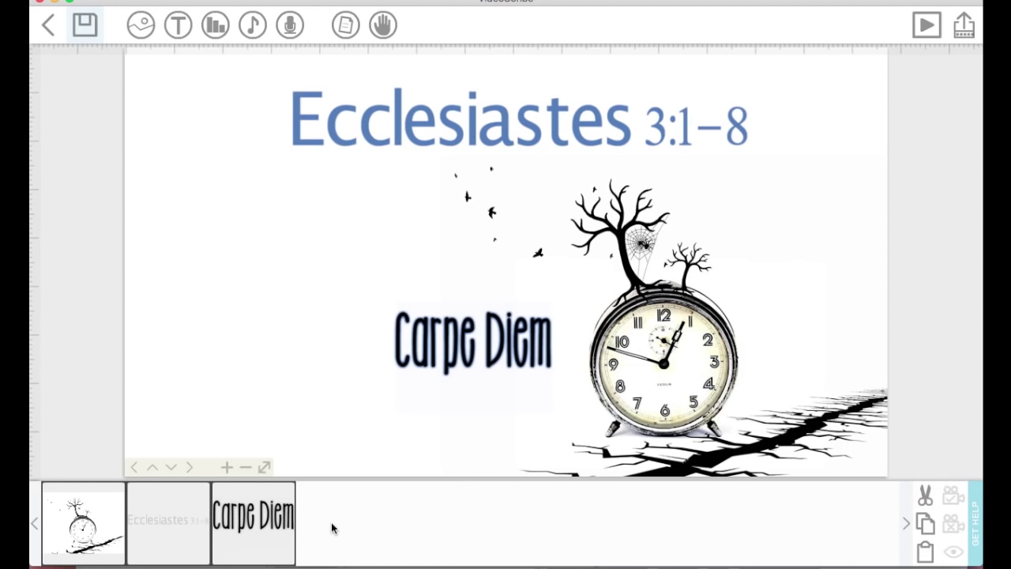
left_click(93, 539)
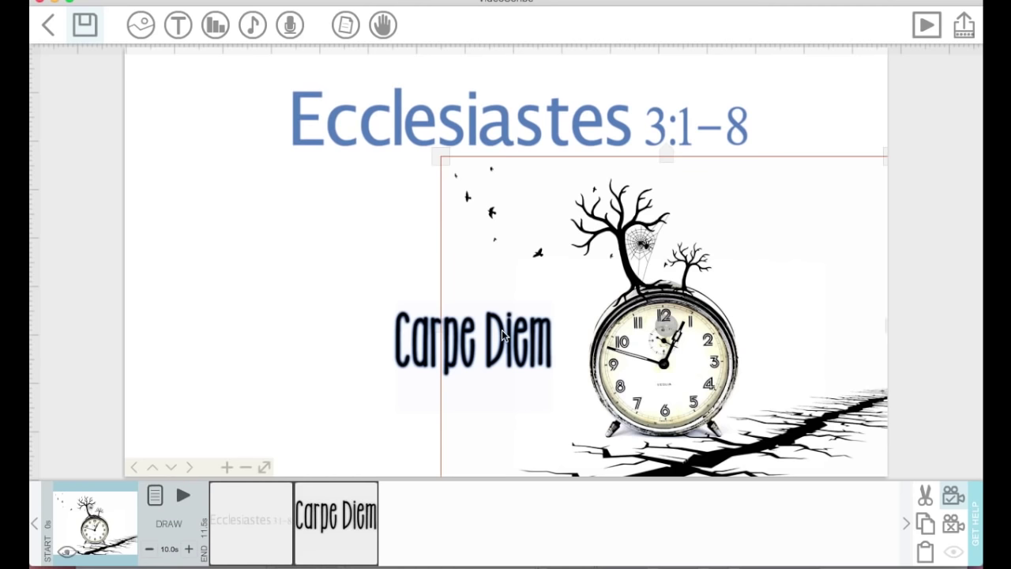
- Play a preview of the scribe from the clock element
left_click(936, 30)
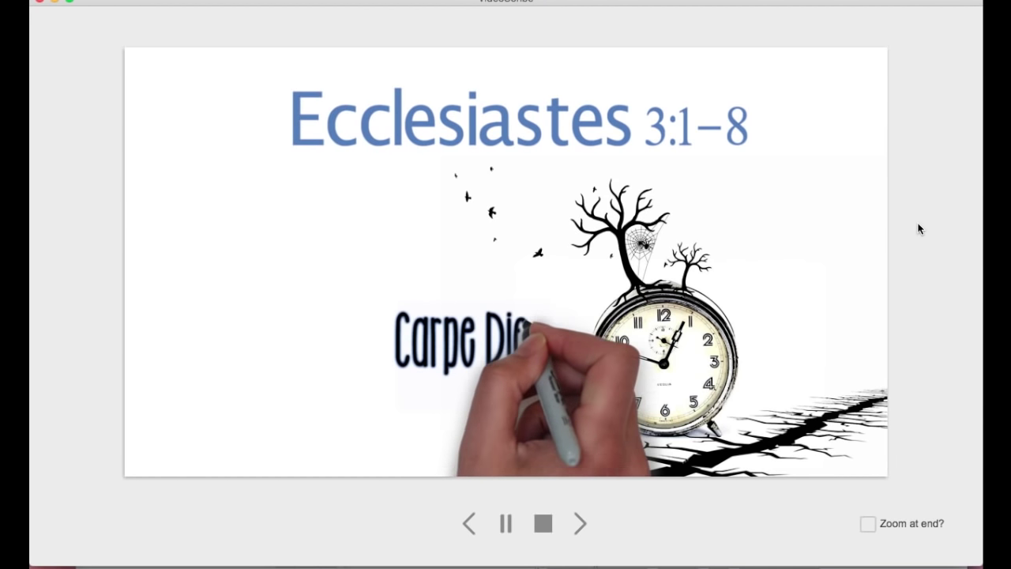
- Stop the preview and choose a drawing hand for the Ecclesiastes title
left_click(542, 523)
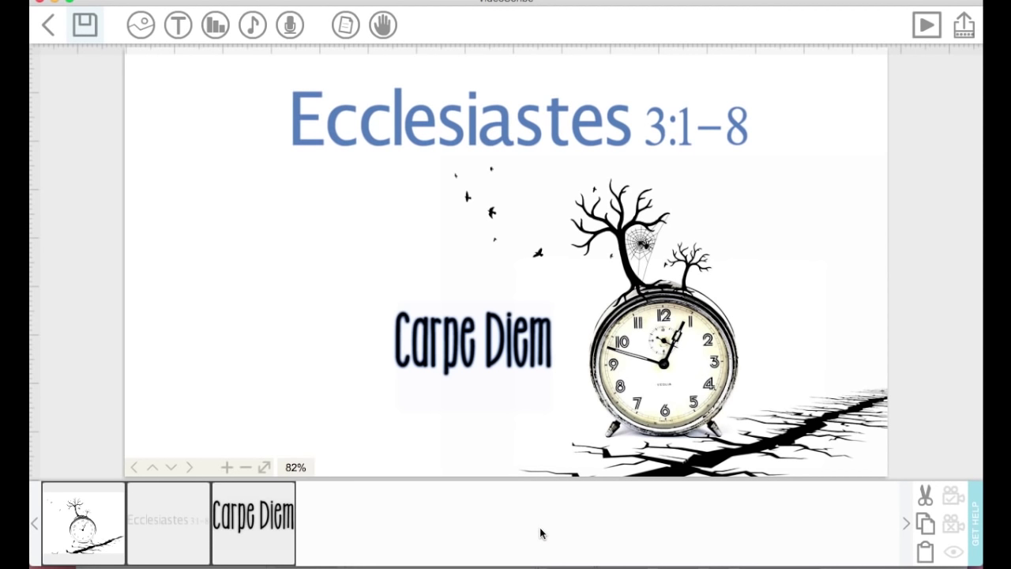
left_click(178, 535)
left_click(239, 496)
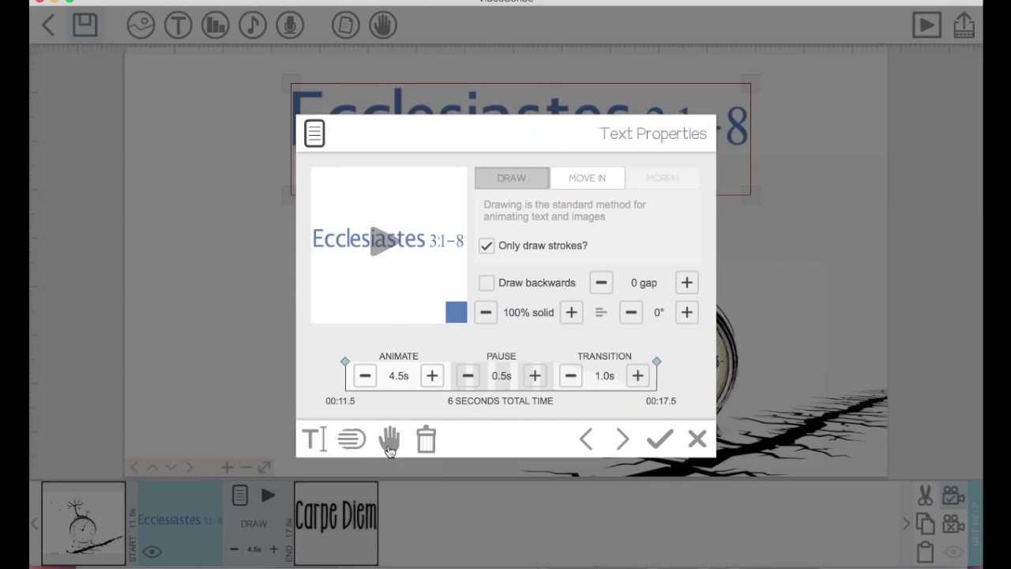
left_click(388, 442)
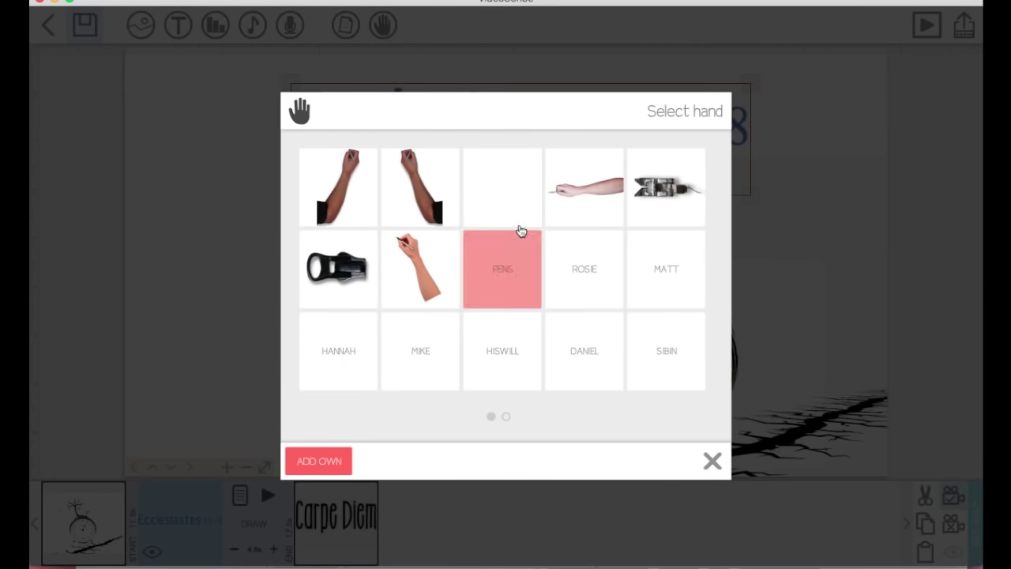
left_click(513, 208)
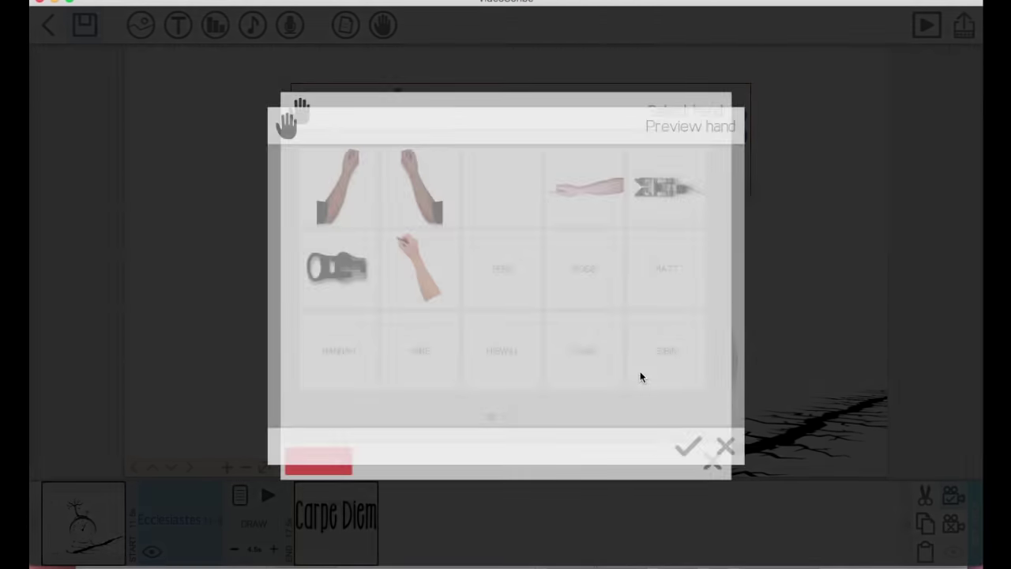
left_click(686, 449)
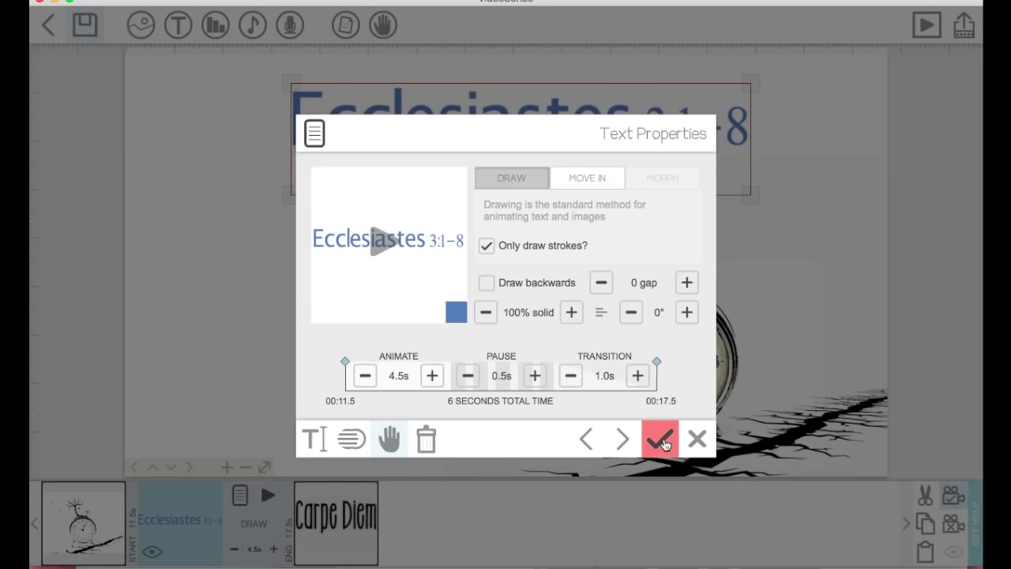
left_click(662, 441)
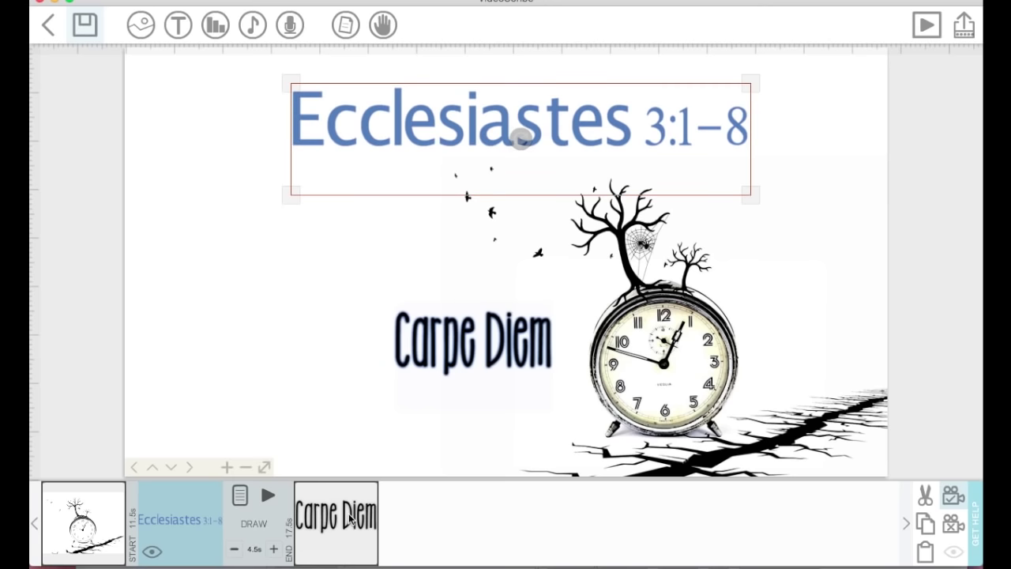
- Choose a drawing hand for Carpe Diem, keeping strokes-only drawing
left_click(349, 519)
left_click(324, 494)
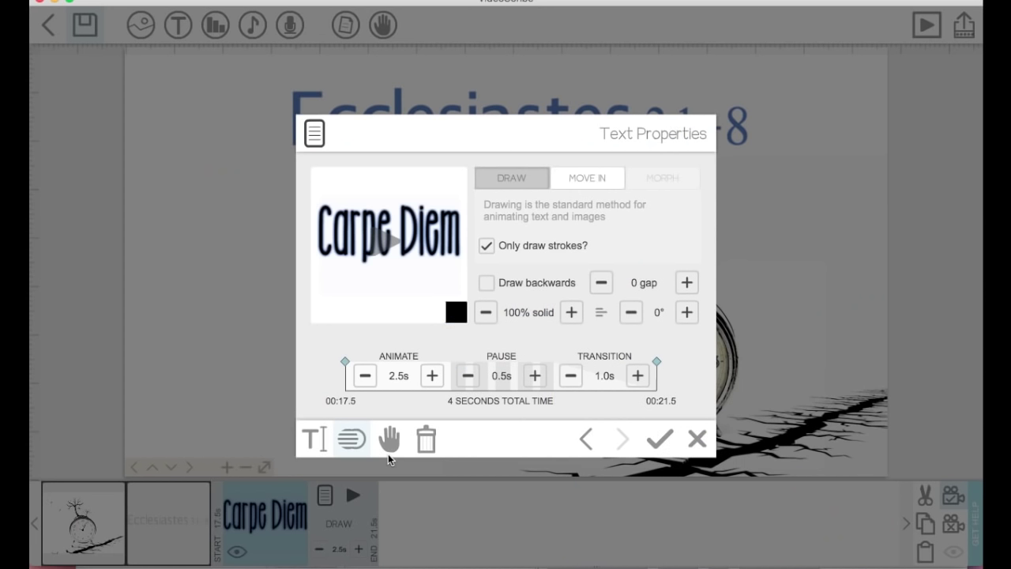
left_click(390, 440)
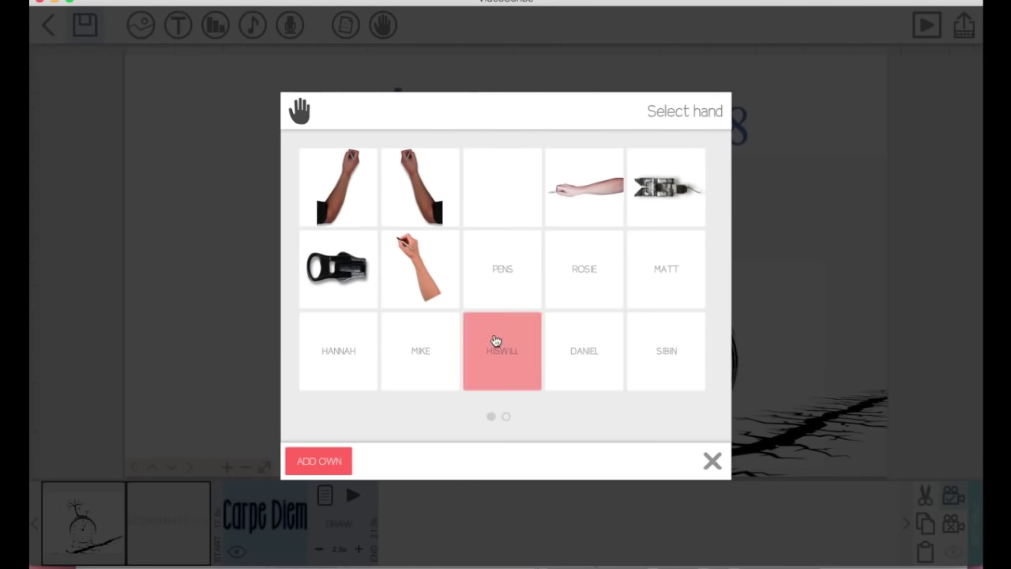
left_click(523, 192)
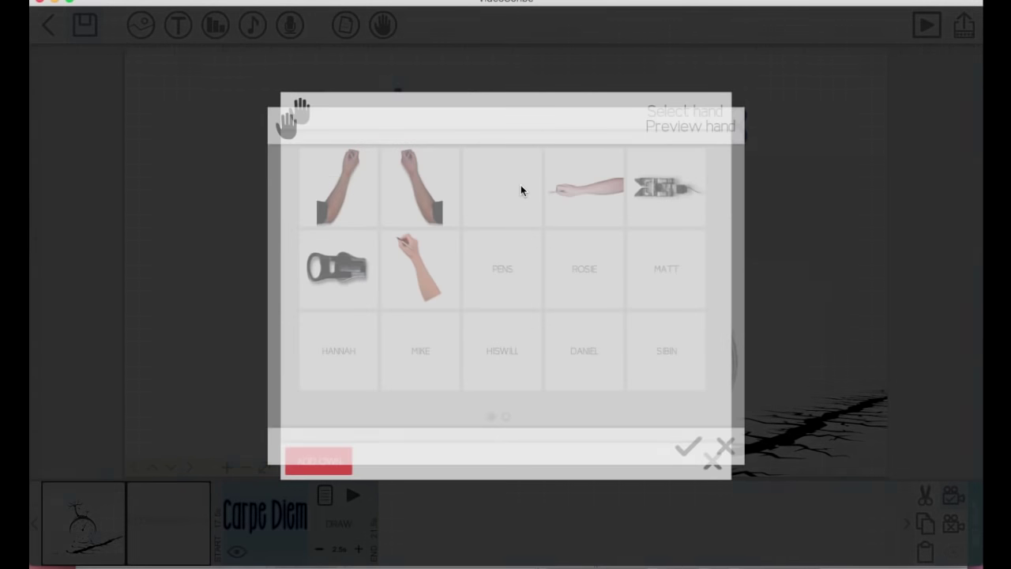
left_click(688, 447)
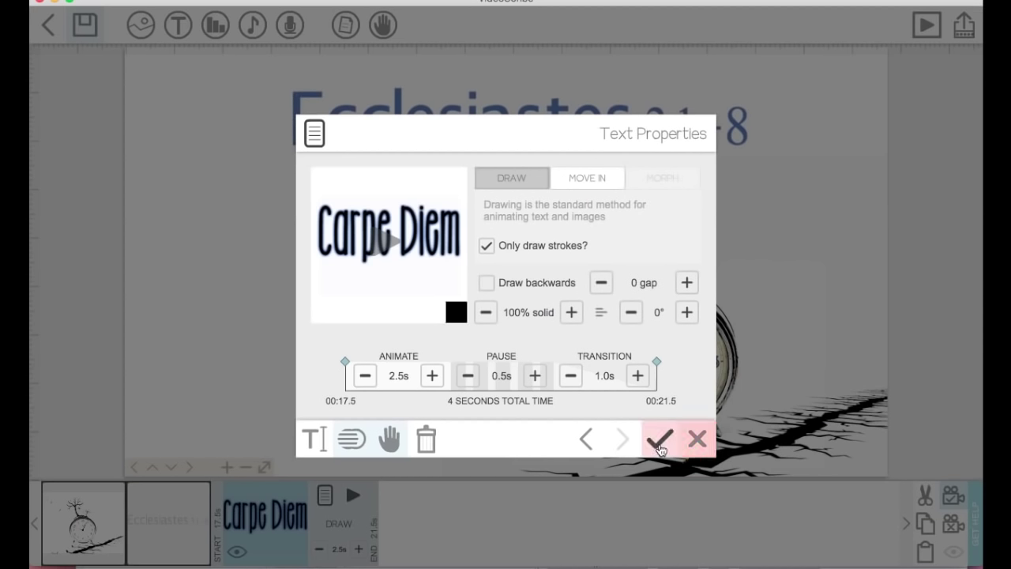
left_click(656, 440)
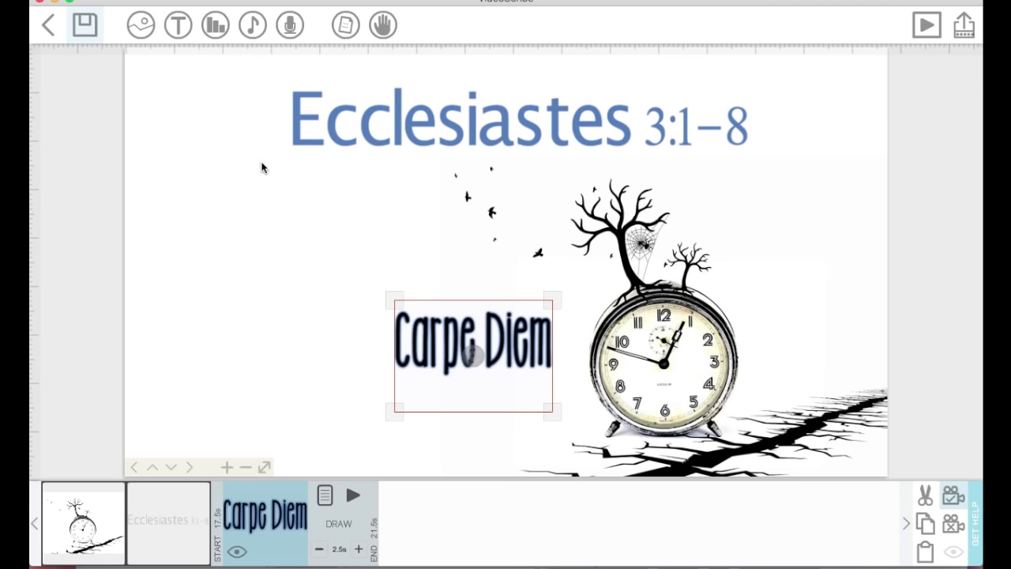
left_click(229, 359)
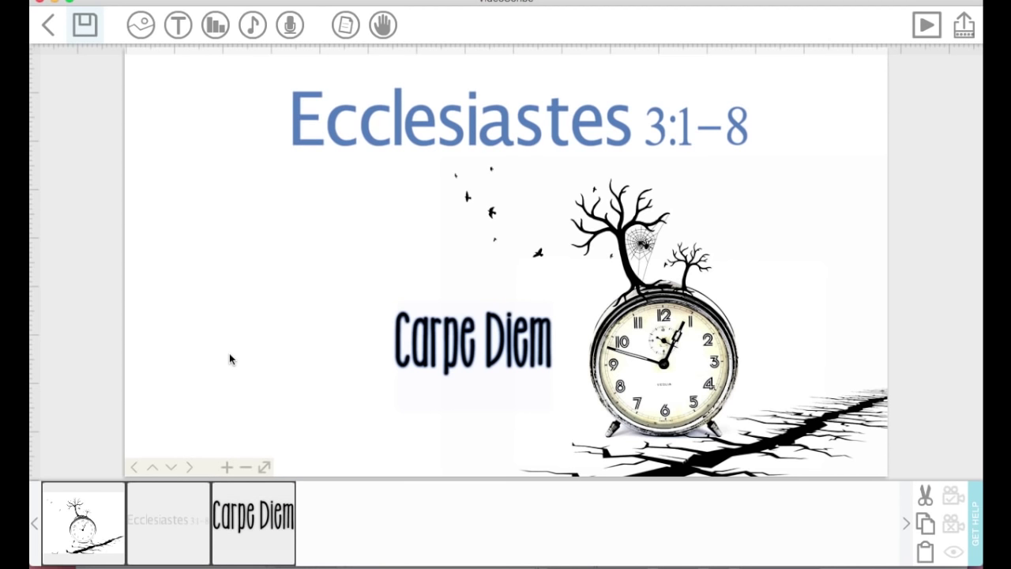
- Add the Class Act music track at lowered volume with looping on
left_click(252, 26)
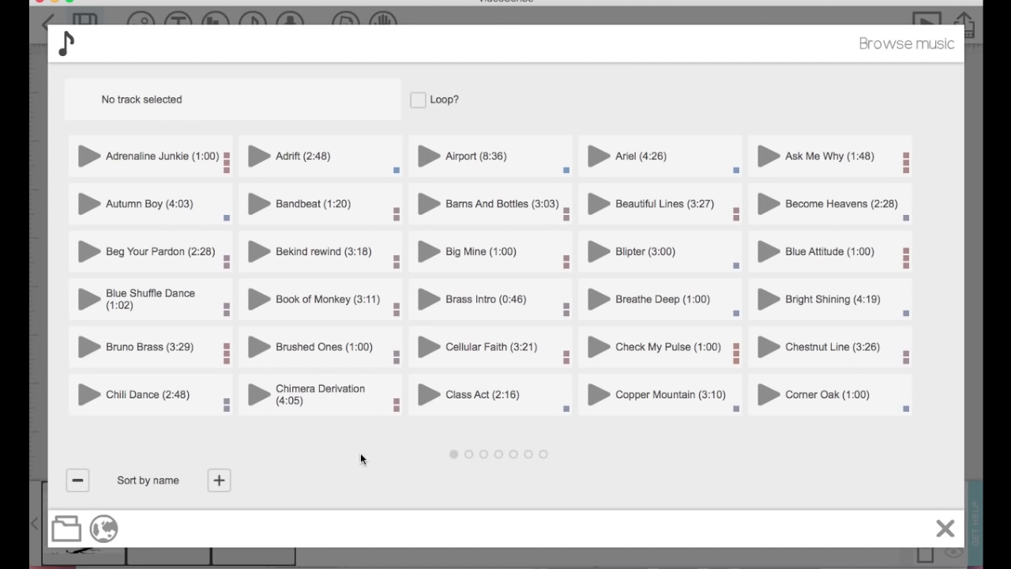
left_click(458, 394)
left_click_drag(826, 472, 817, 472)
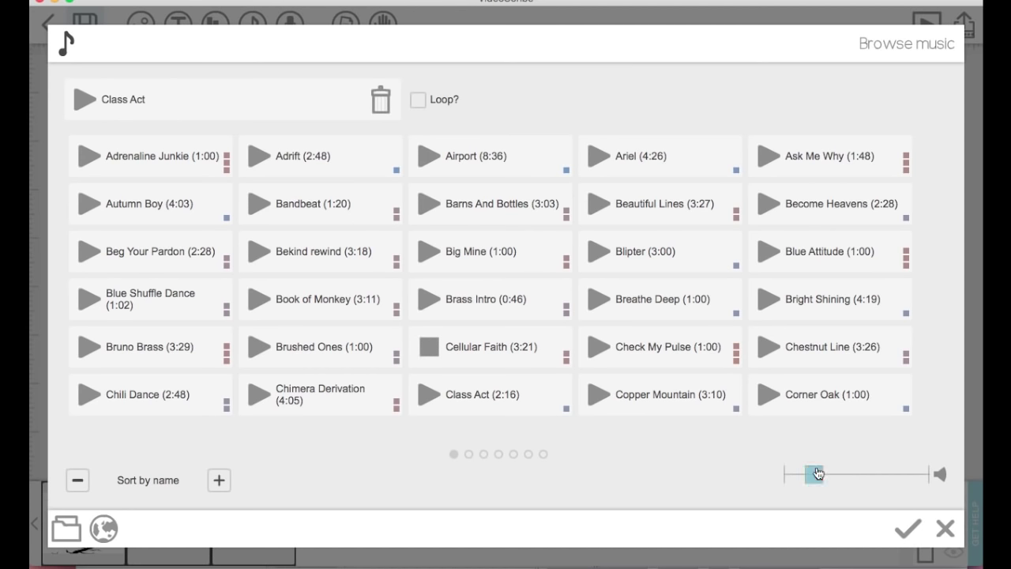
left_click(418, 100)
left_click(418, 101)
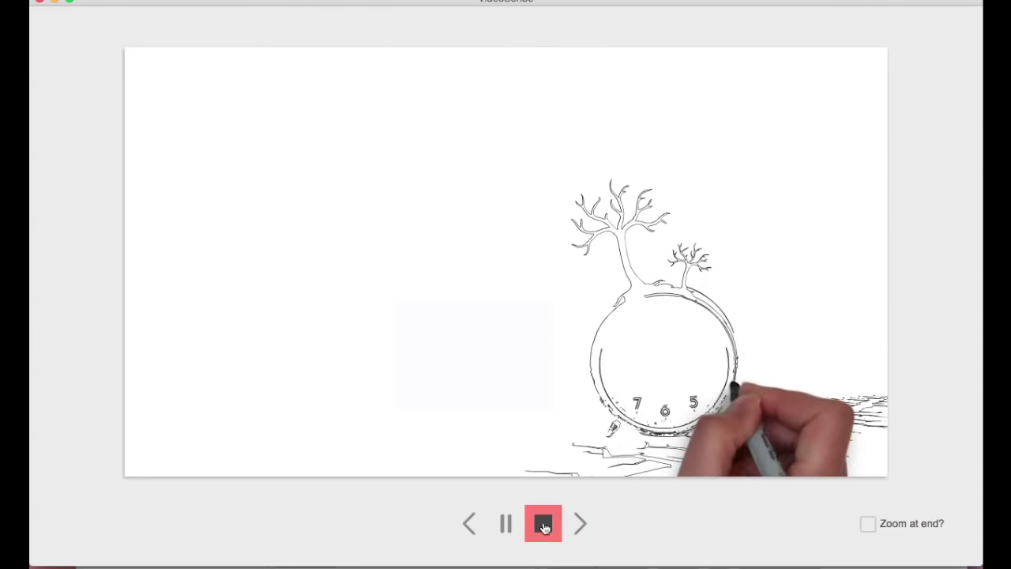
left_click(543, 525)
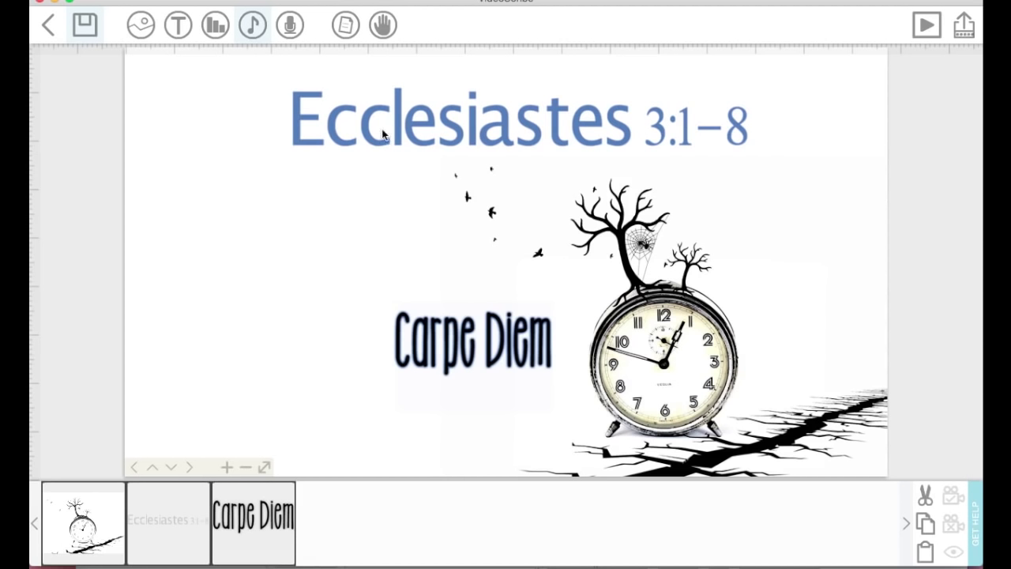
left_click(292, 27)
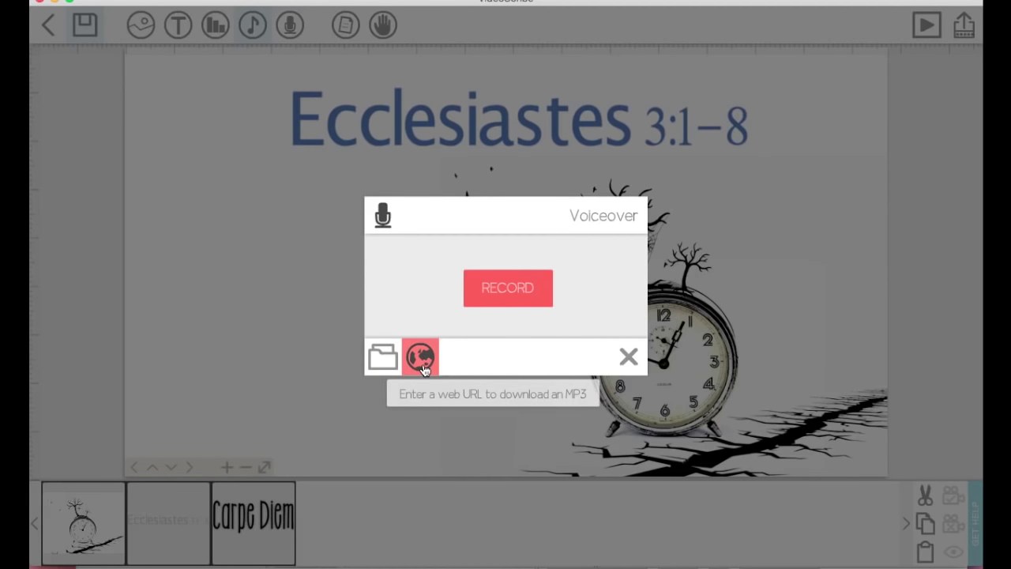
left_click(472, 437)
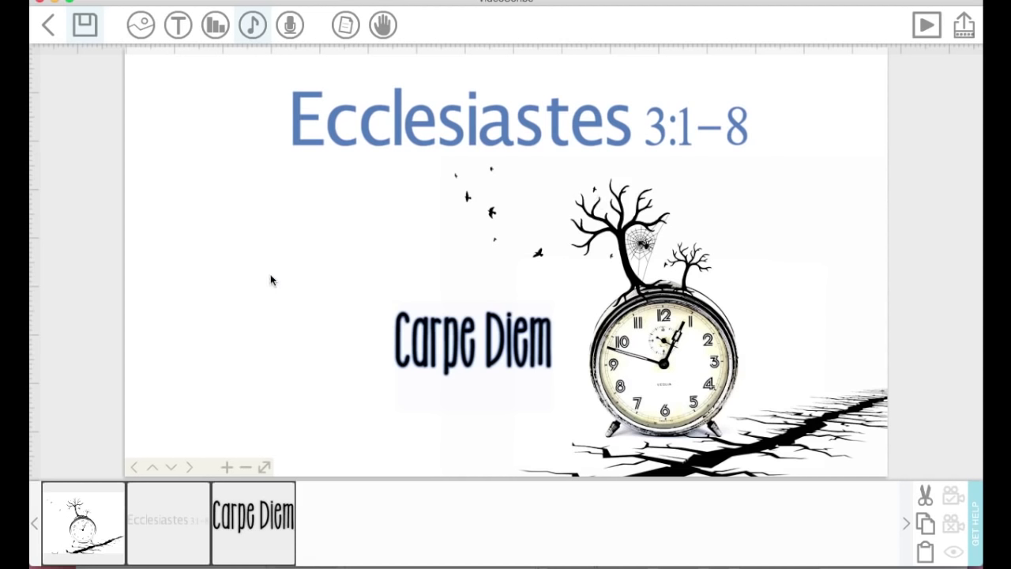
- Search the image library for 'gif' and add the gears animation from page four
left_click(139, 32)
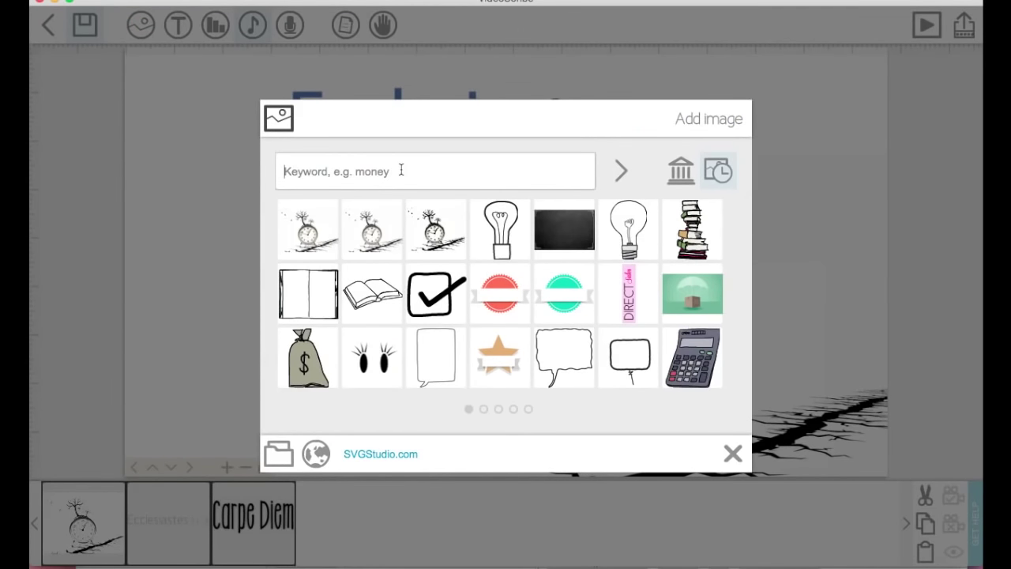
type("gif")
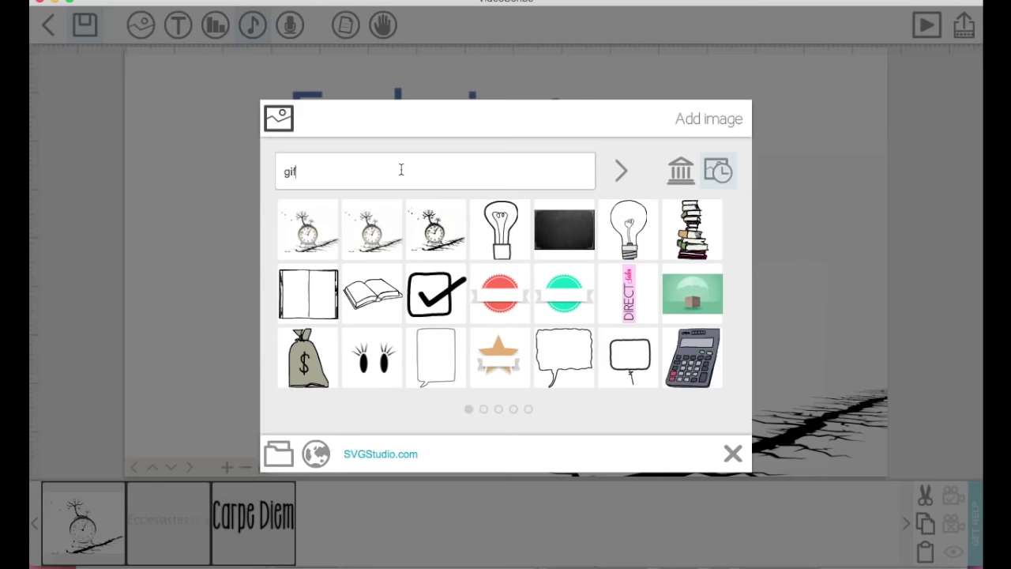
key("Return")
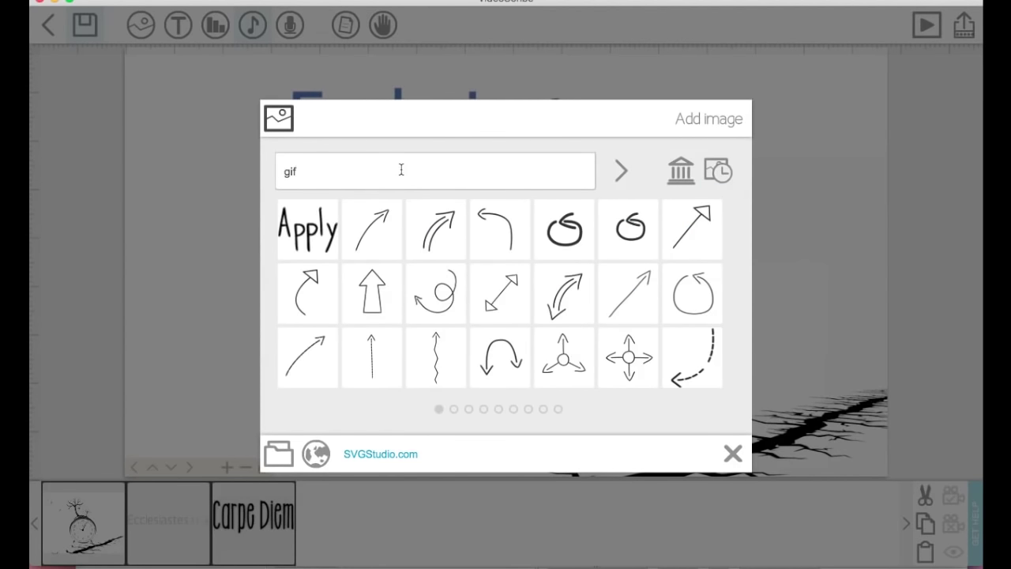
left_click(455, 409)
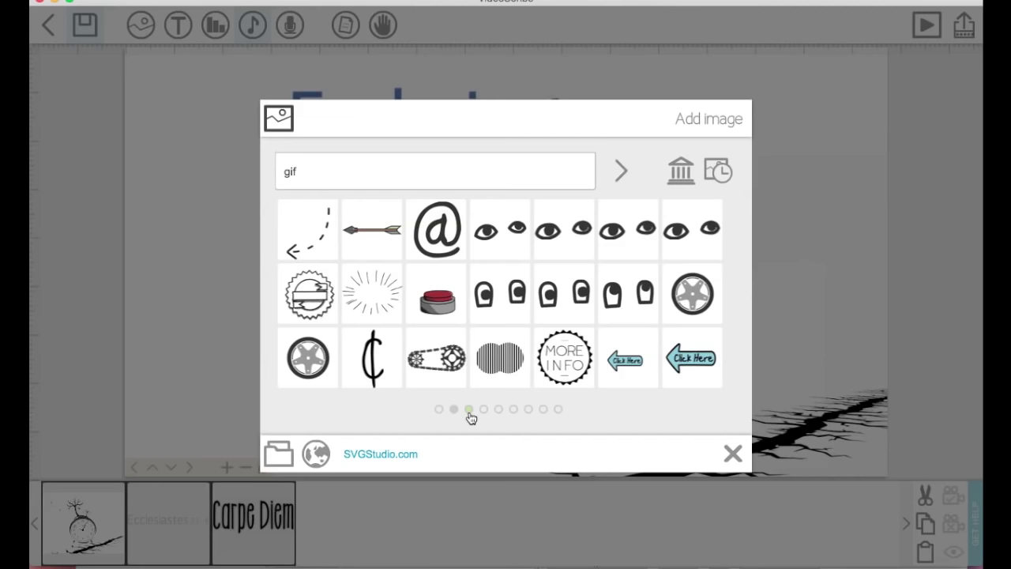
left_click(469, 410)
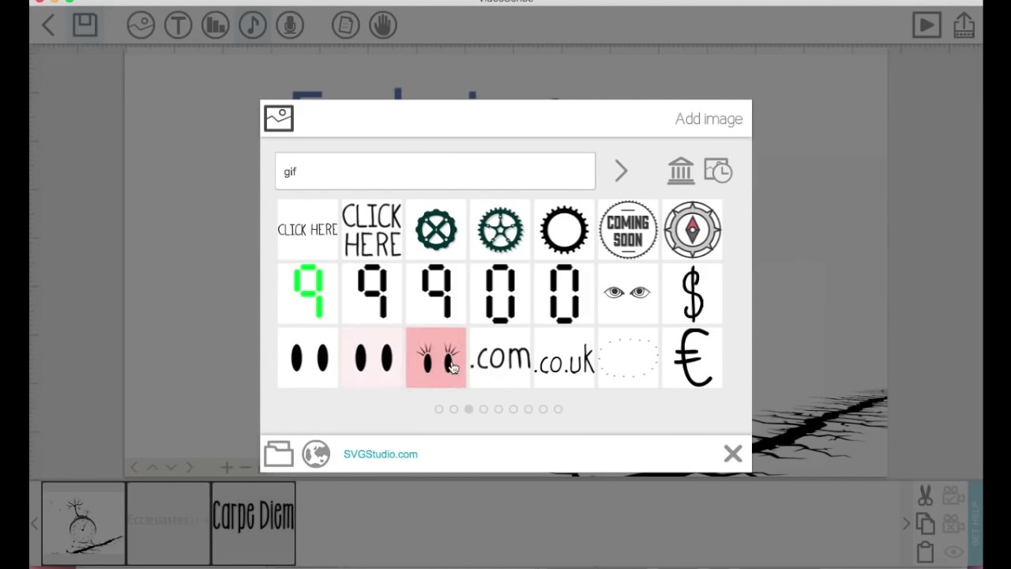
left_click(453, 409)
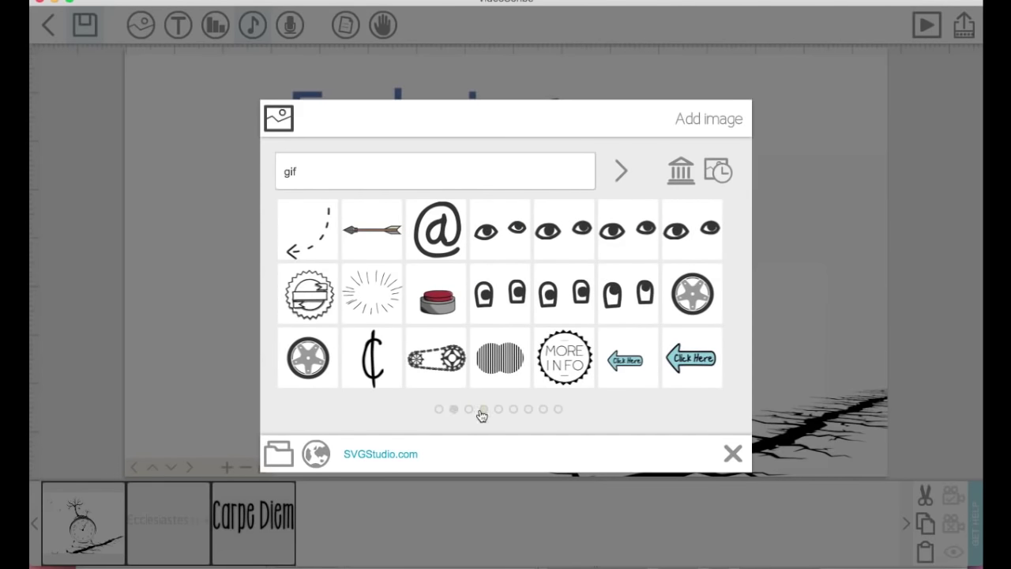
left_click(484, 410)
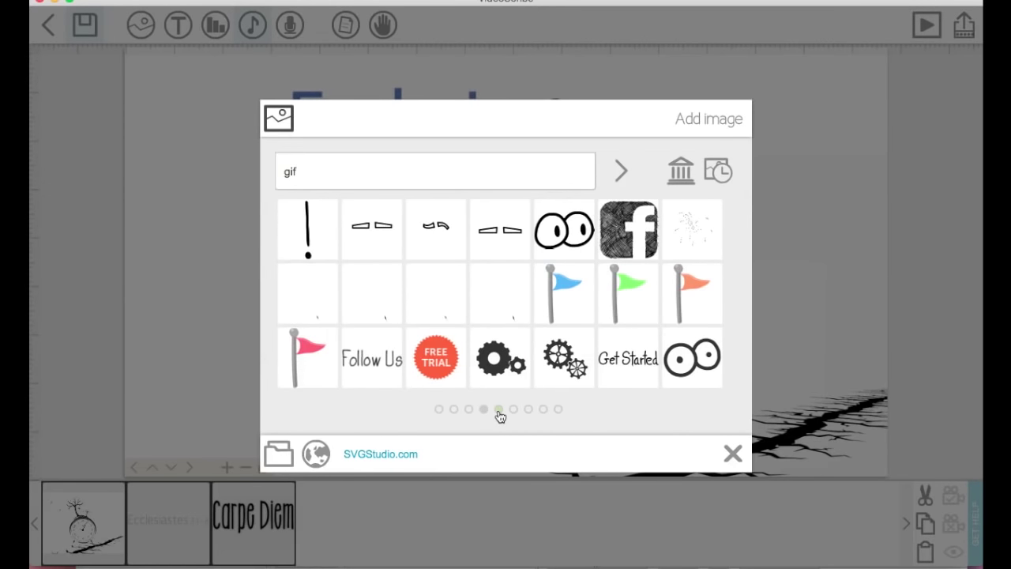
left_click(560, 369)
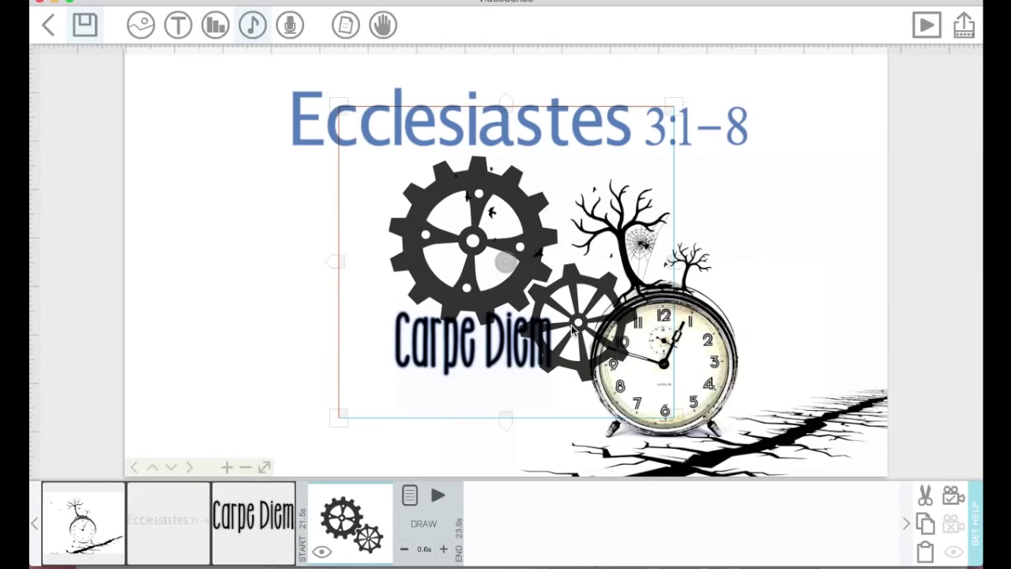
- Shrink the gears, place them left of Carpe Diem, and preview the animation
left_click_drag(575, 330, 376, 376)
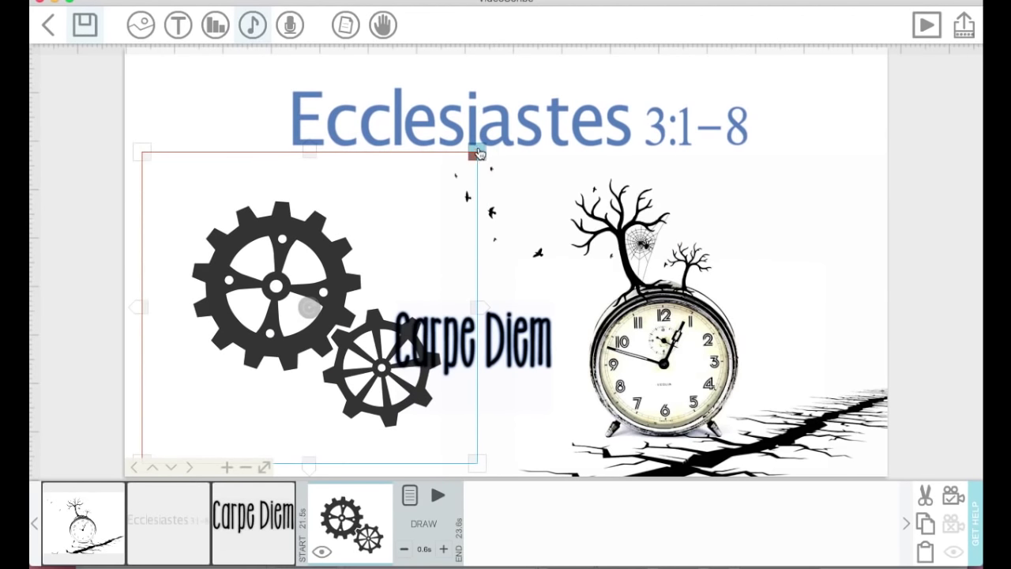
left_click_drag(477, 153, 403, 221)
left_click_drag(342, 362, 367, 431)
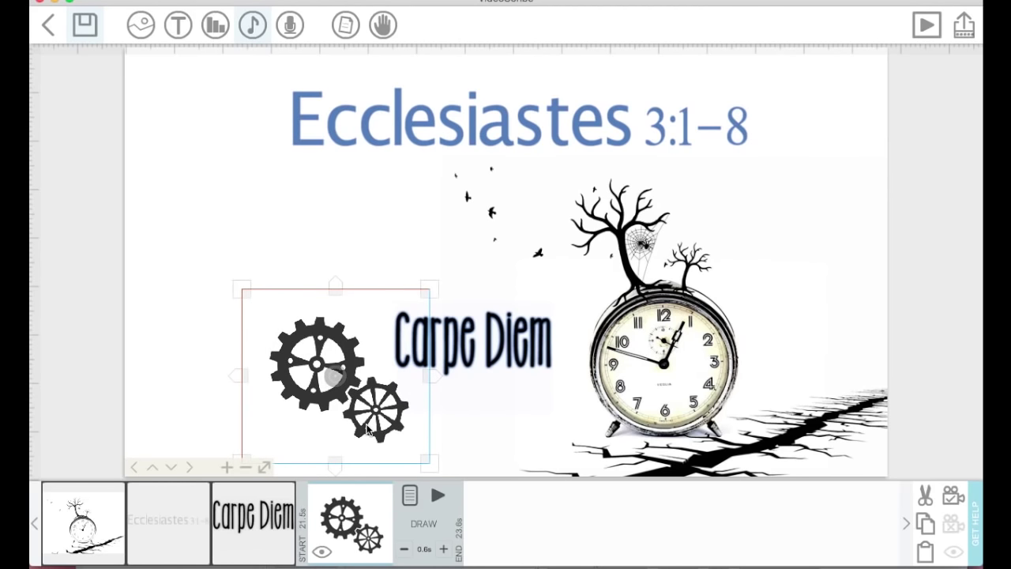
left_click_drag(367, 429, 339, 395)
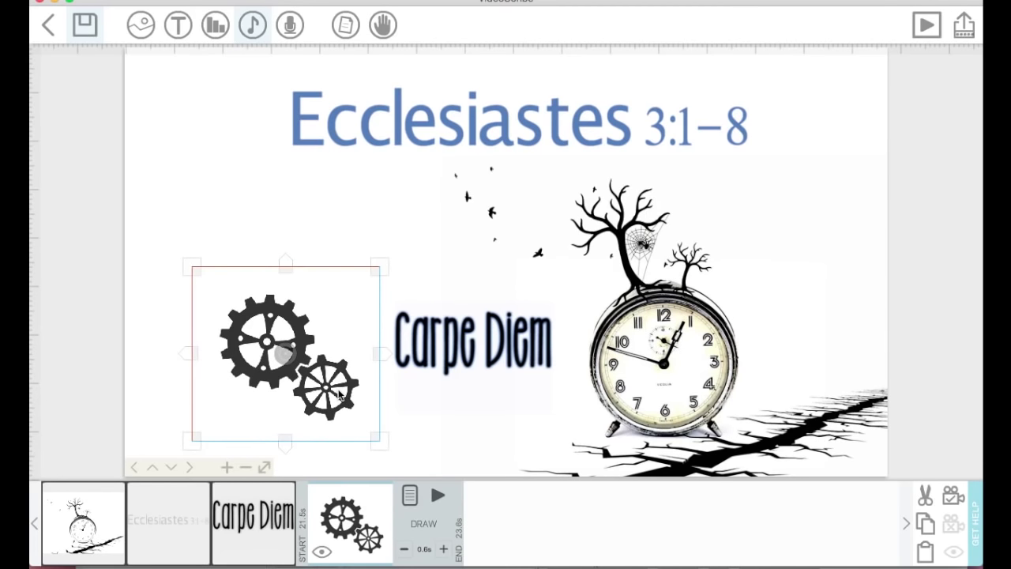
left_click(438, 496)
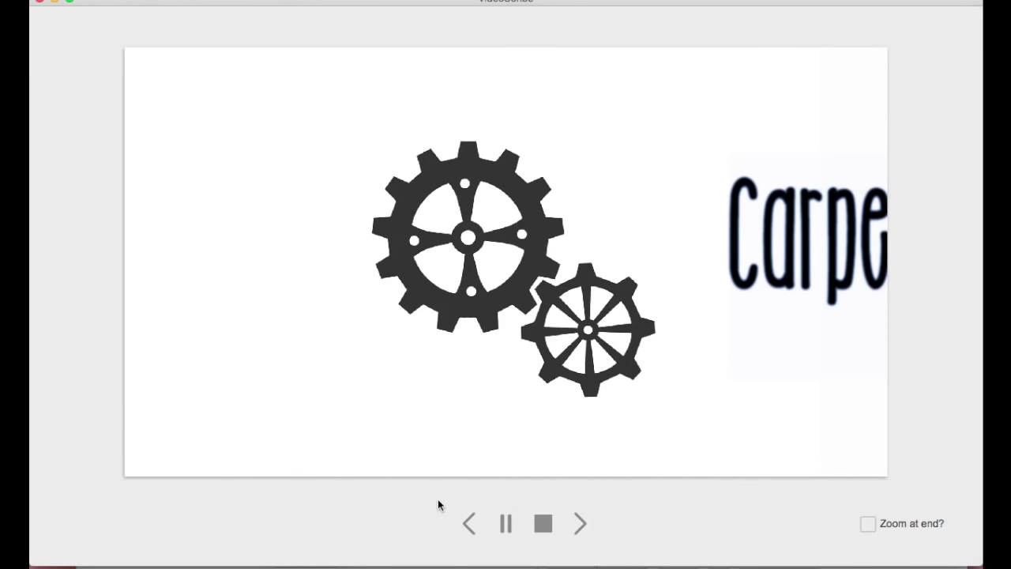
left_click(542, 519)
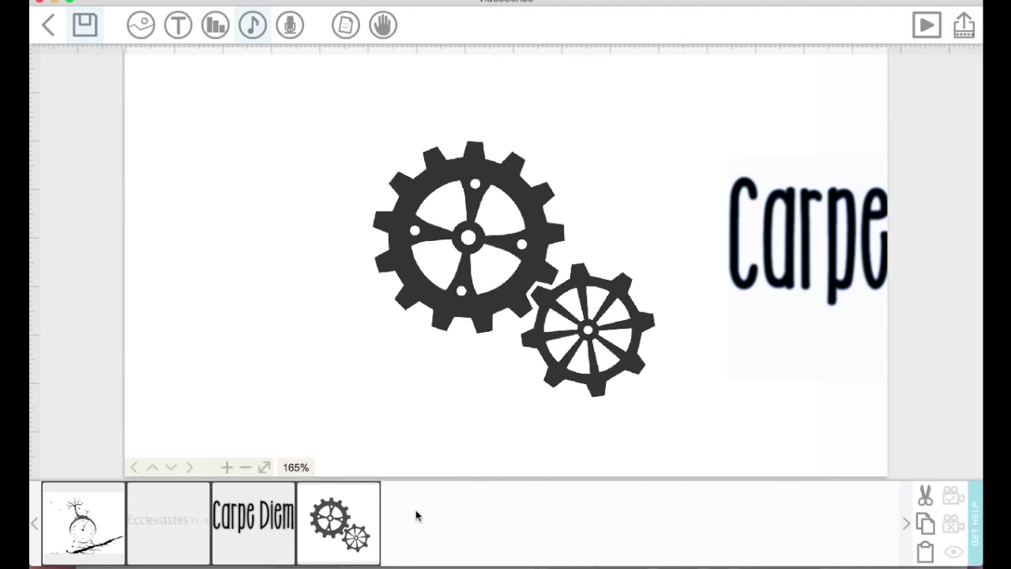
left_click(356, 515)
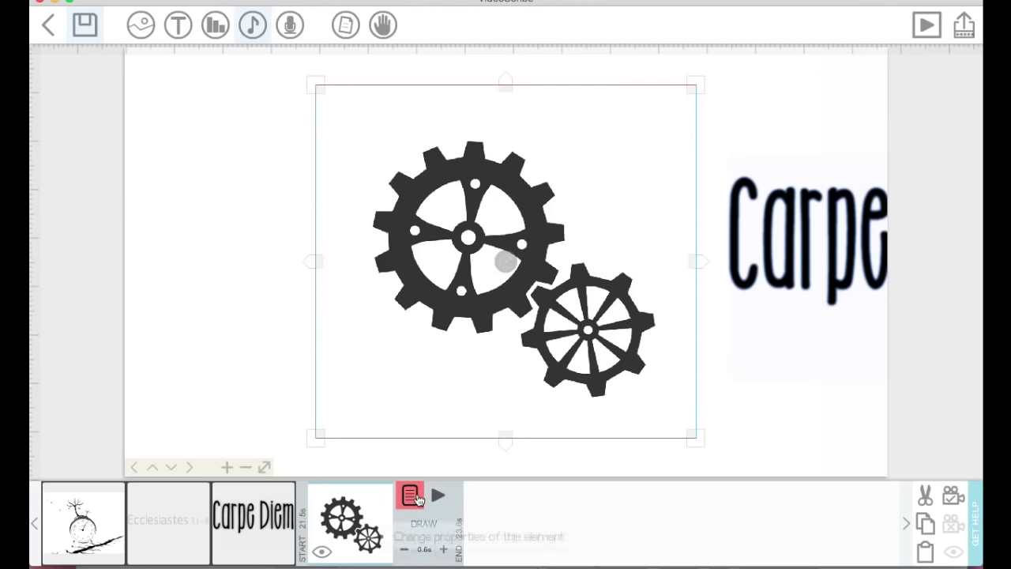
- Switch on 'Play continuously?' in the gears GIF Properties and apply it
left_click(412, 494)
left_click(483, 224)
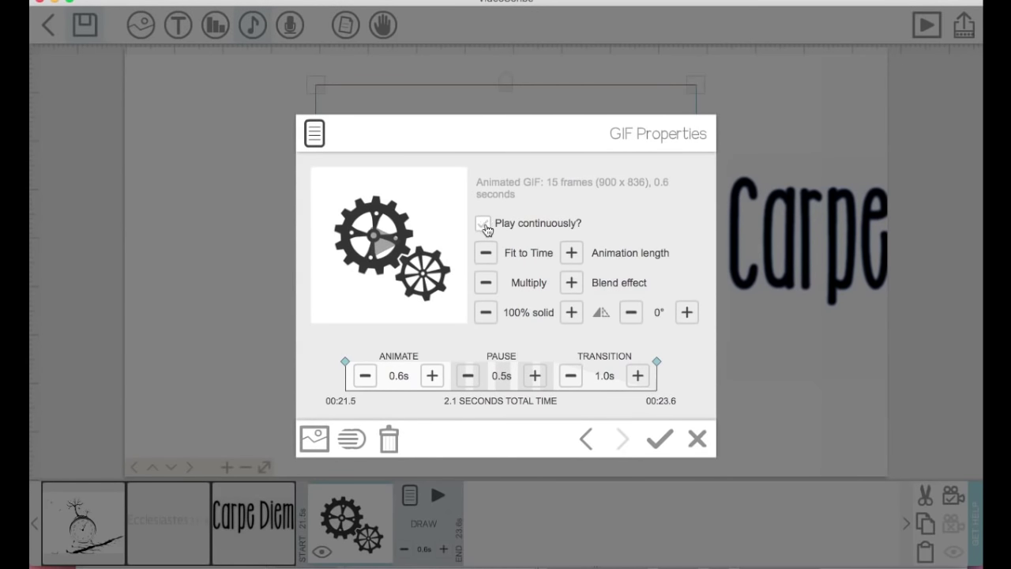
left_click(484, 226)
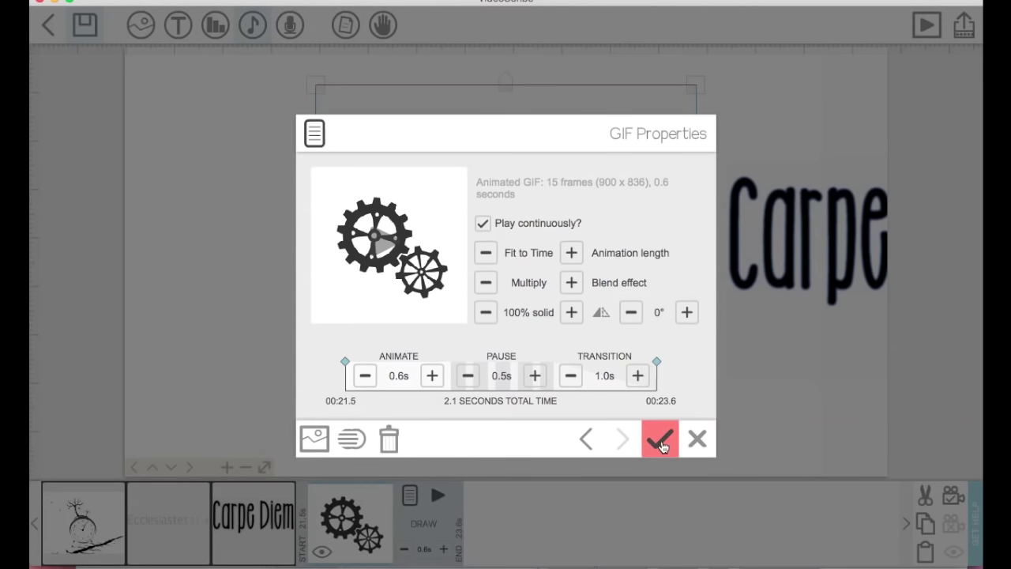
left_click(661, 444)
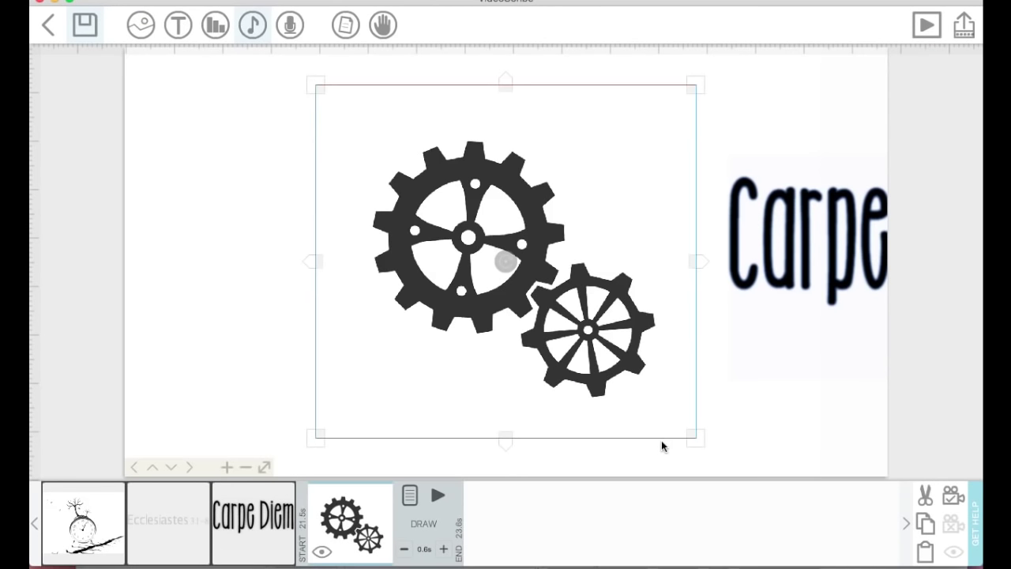
- Set the camera framing on the gears element beside Carpe Diem
left_click(844, 441)
left_click_drag(845, 448, 639, 457)
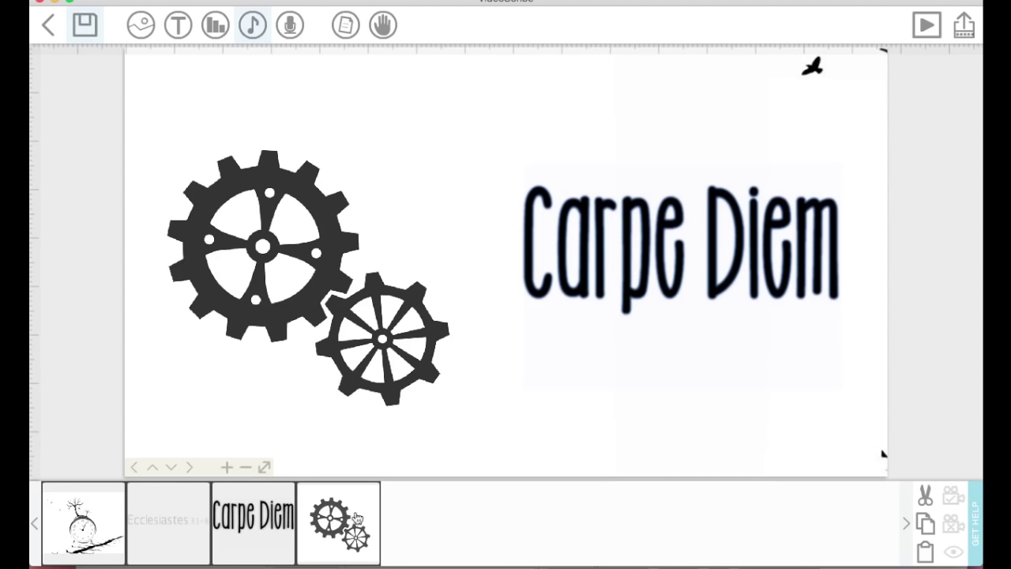
left_click(258, 520)
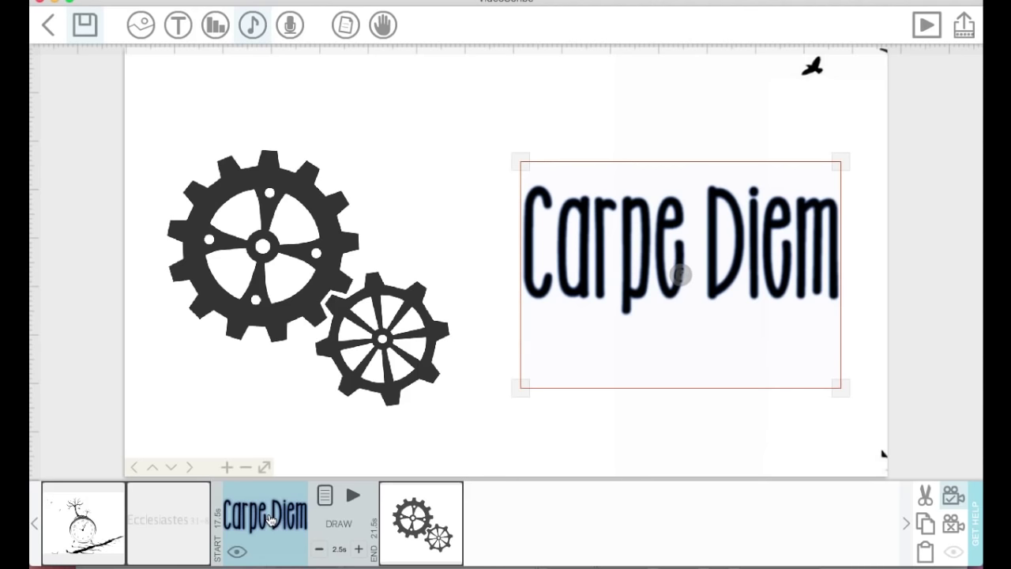
left_click(420, 523)
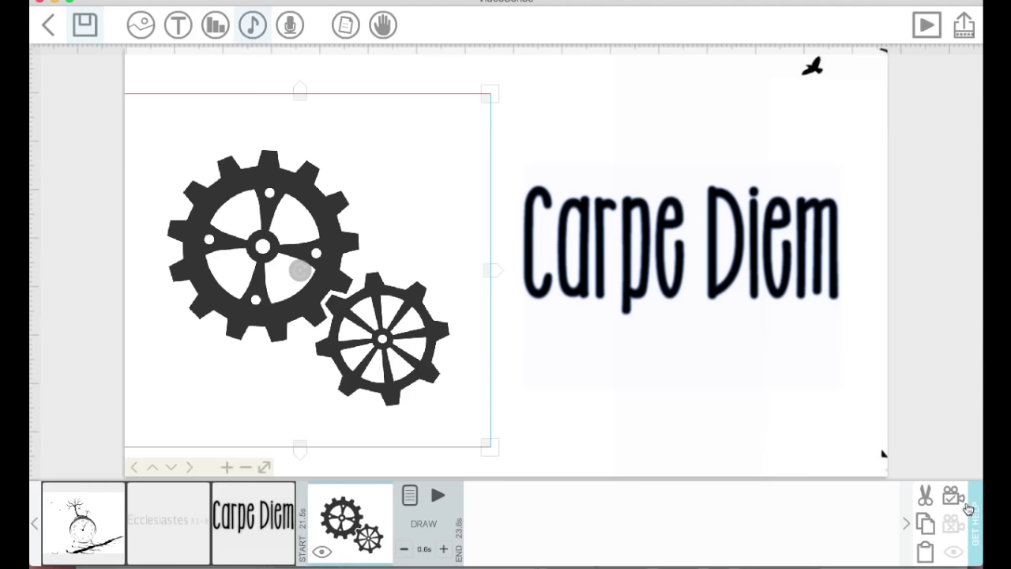
left_click(953, 496)
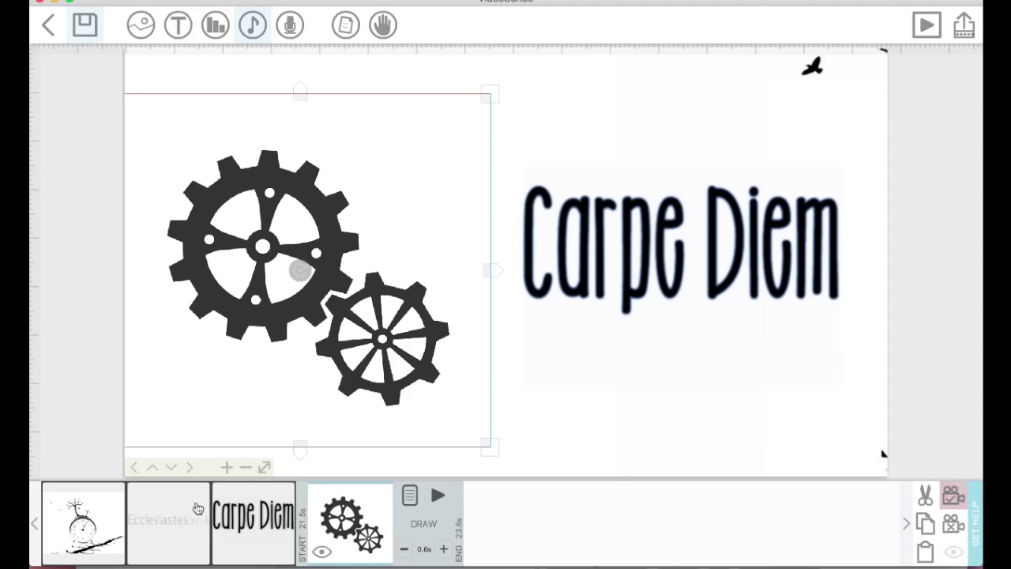
- Preview the scribe starting from the Carpe Diem element, then stop the preview
left_click(236, 527)
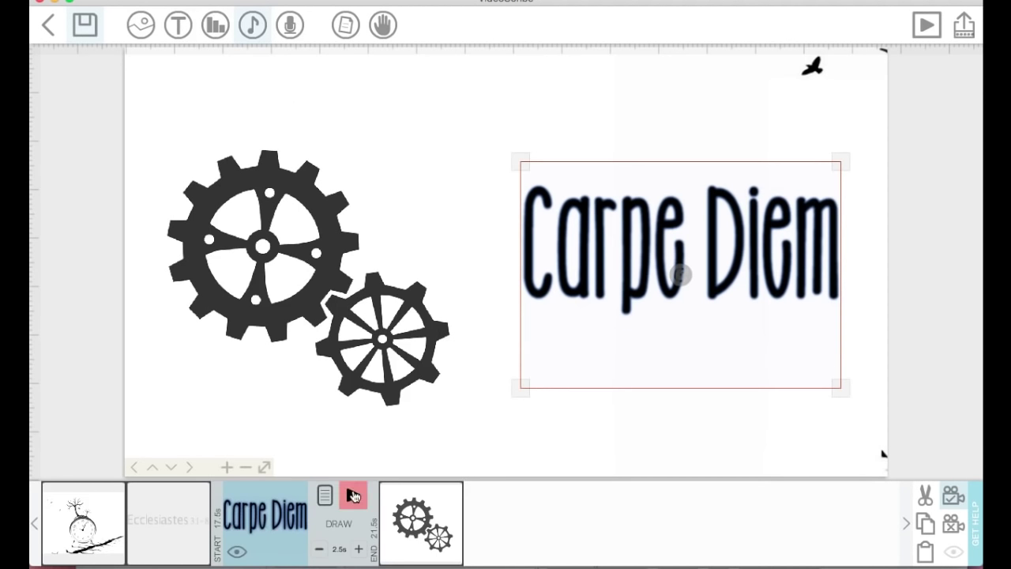
left_click(353, 495)
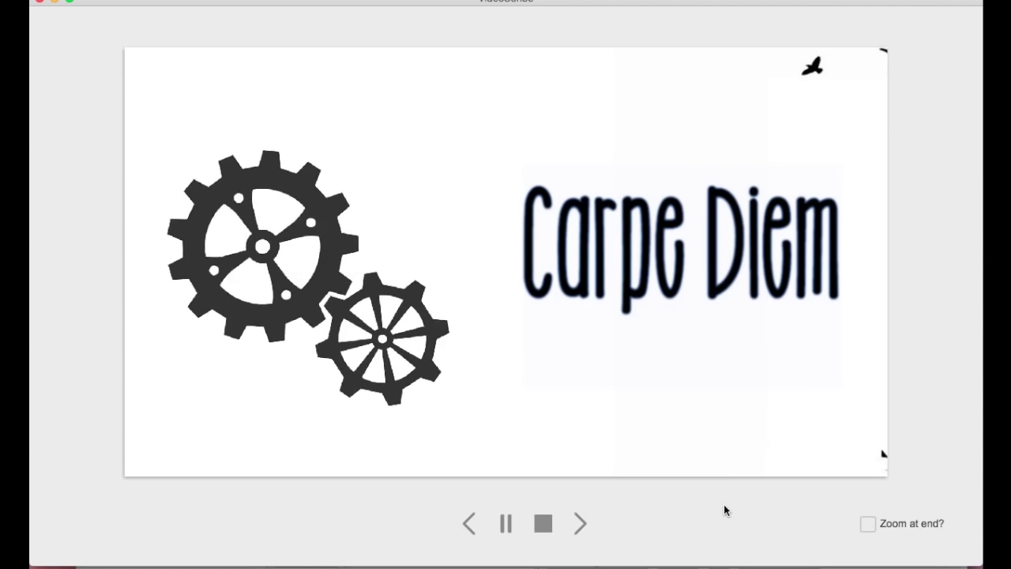
left_click(543, 523)
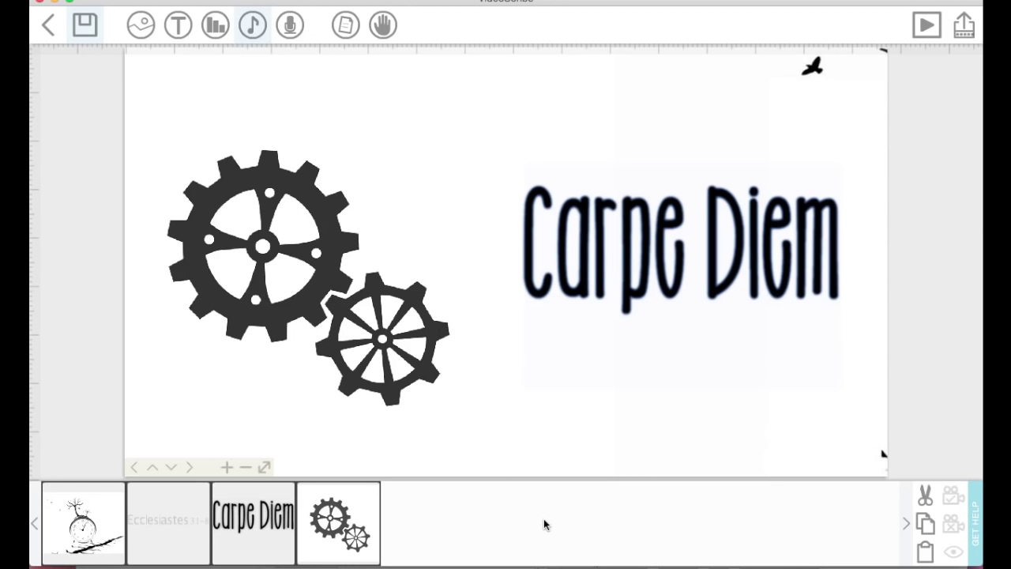
- Save the scribe as 'Time', overwriting the existing scribe of that name
left_click(84, 26)
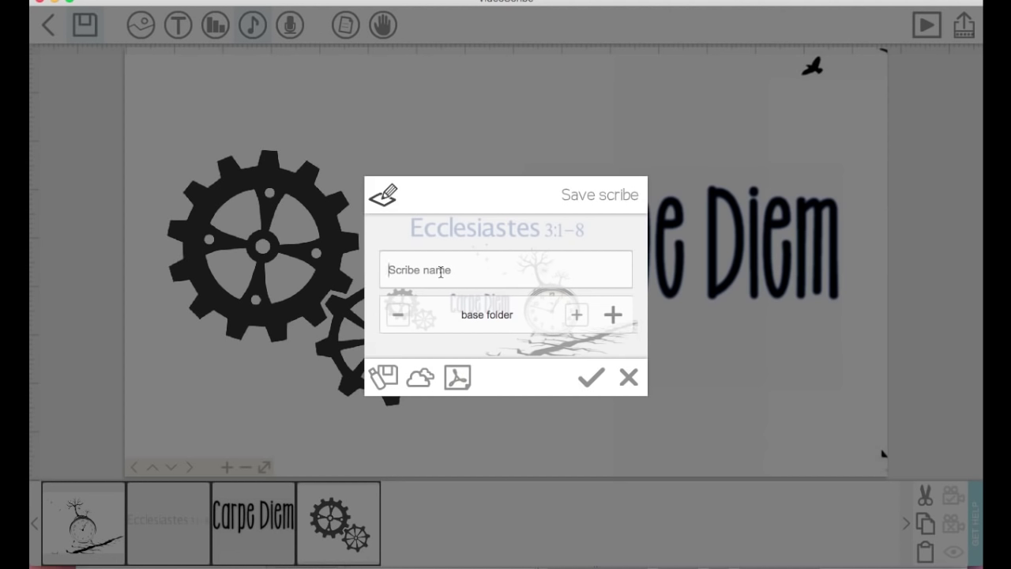
type("Time")
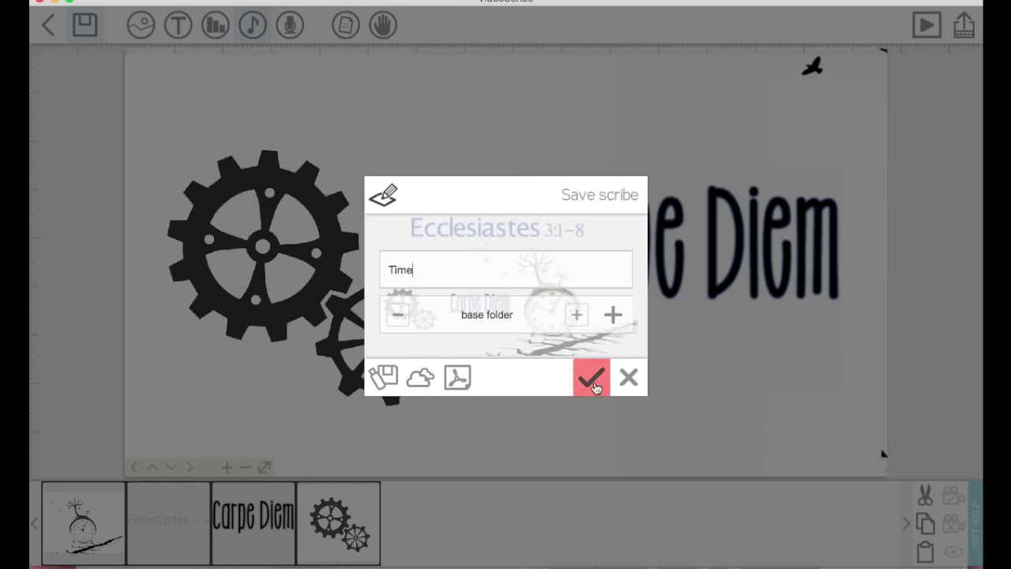
left_click(595, 386)
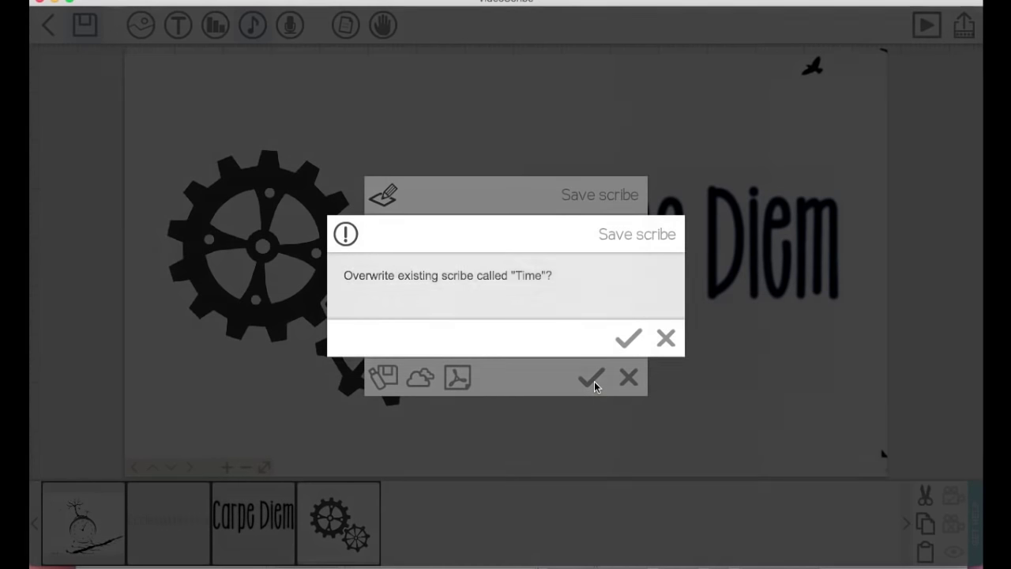
left_click(623, 336)
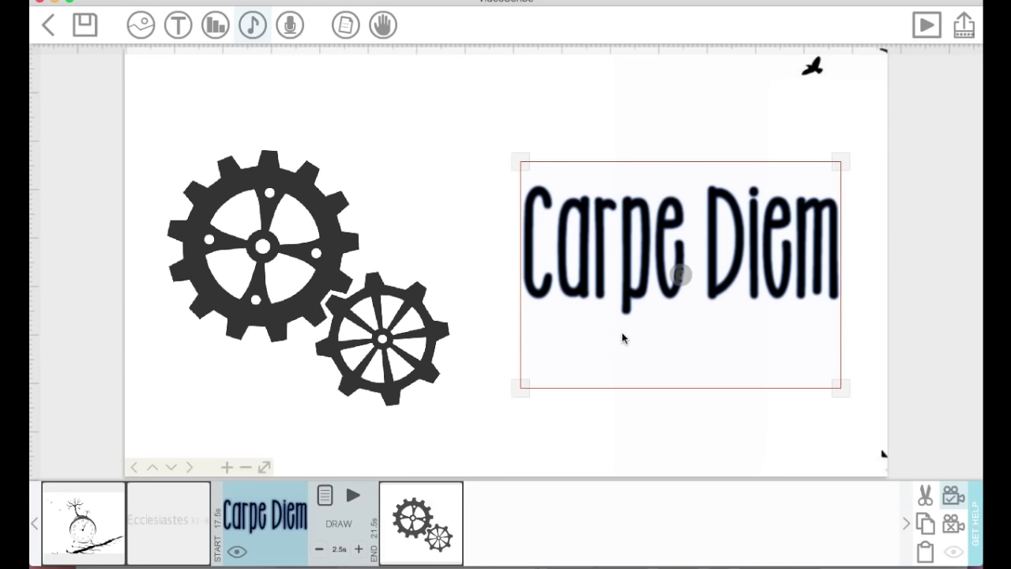
left_click(632, 431)
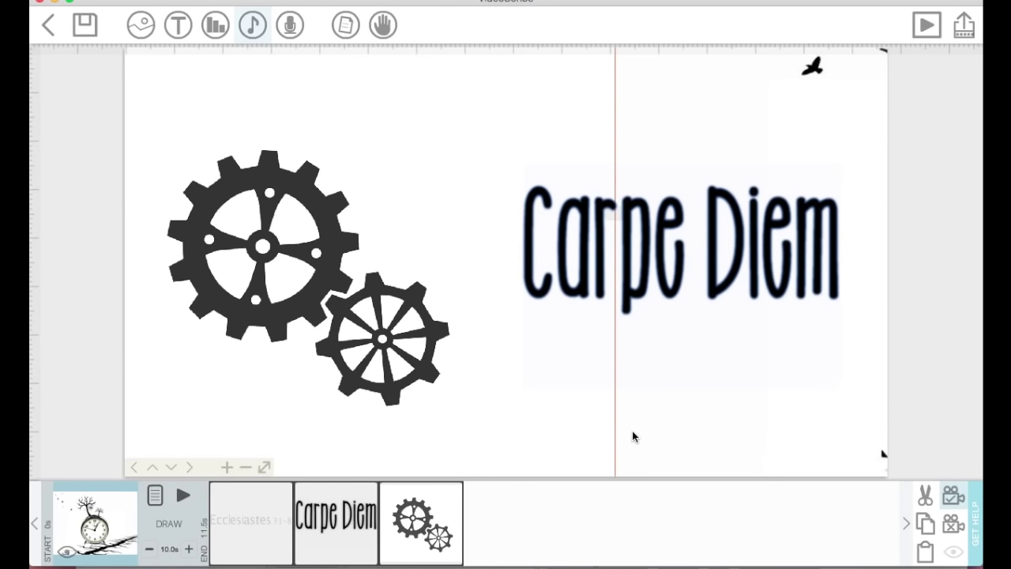
- Open the Publish your video panel from the top-right Publish button
left_click(964, 37)
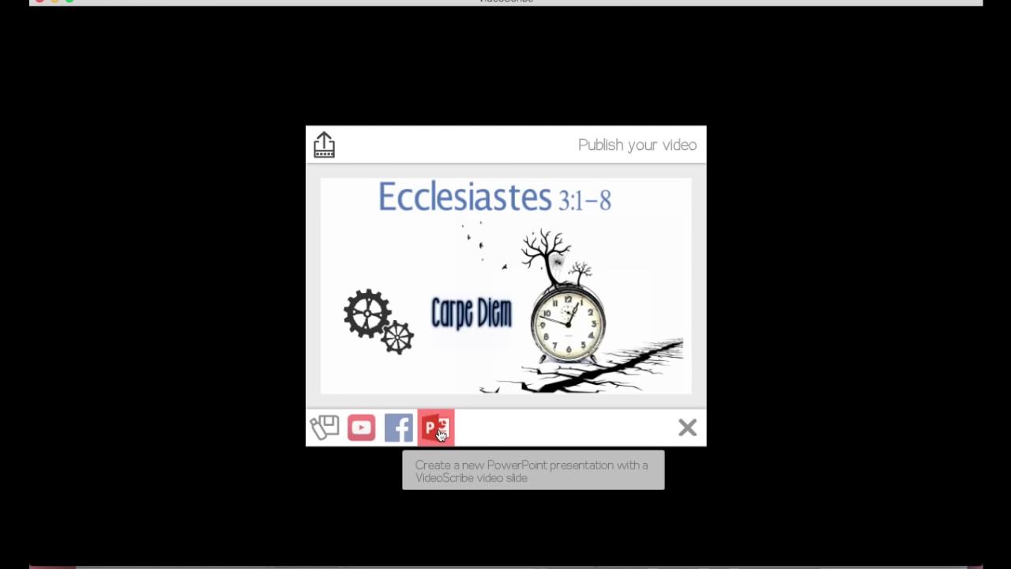
left_click(326, 431)
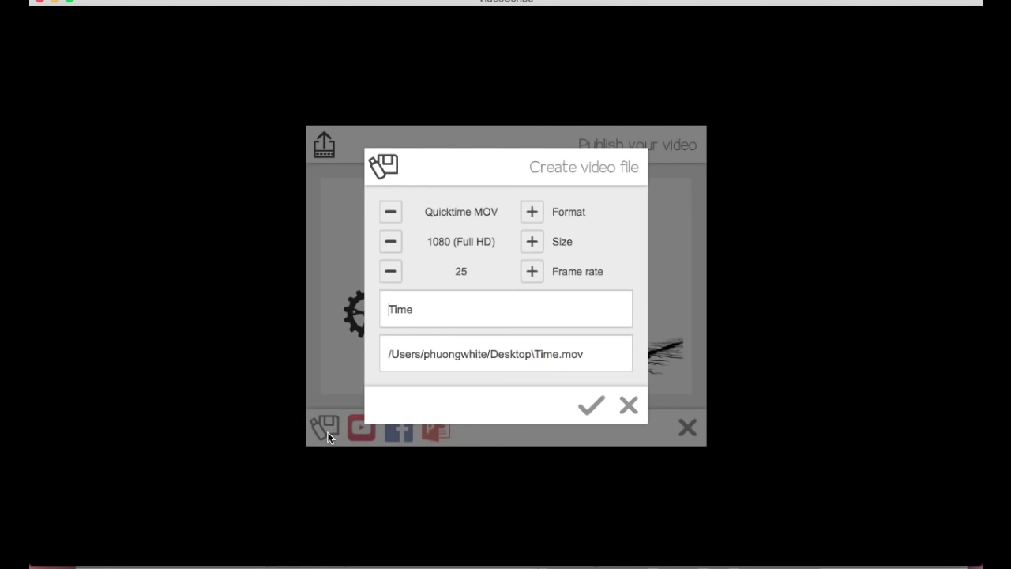
left_click(533, 213)
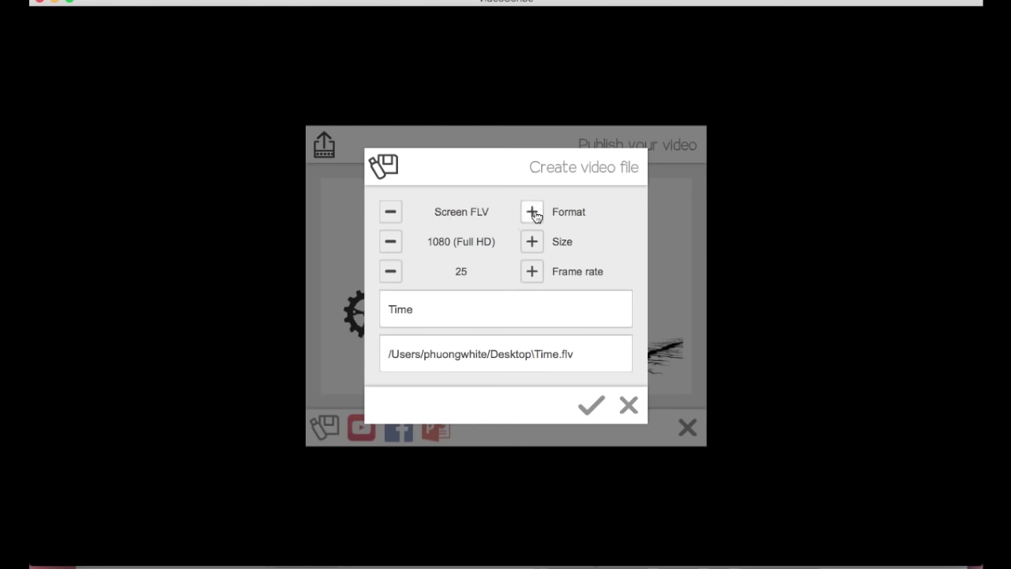
left_click(533, 213)
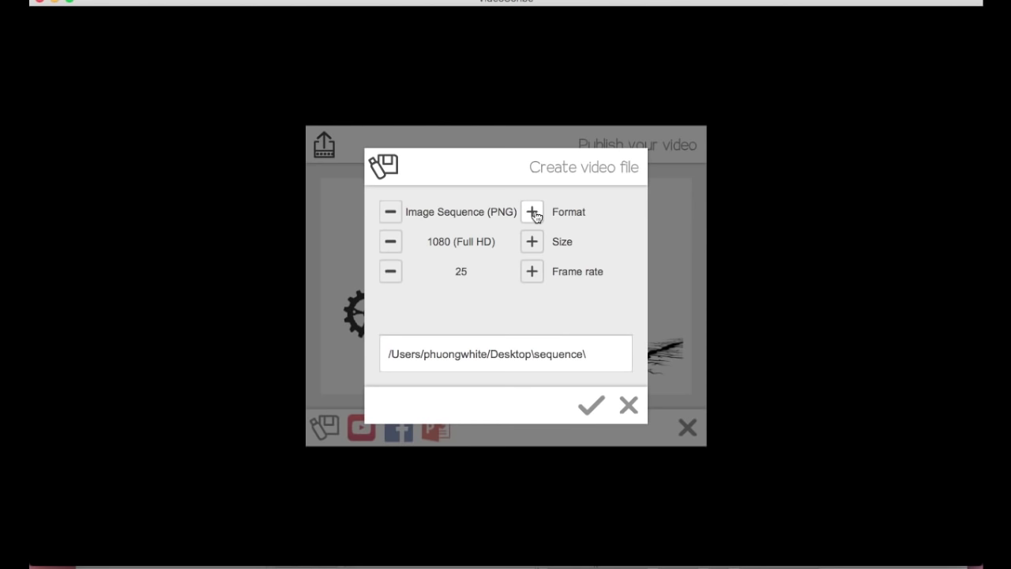
left_click(534, 213)
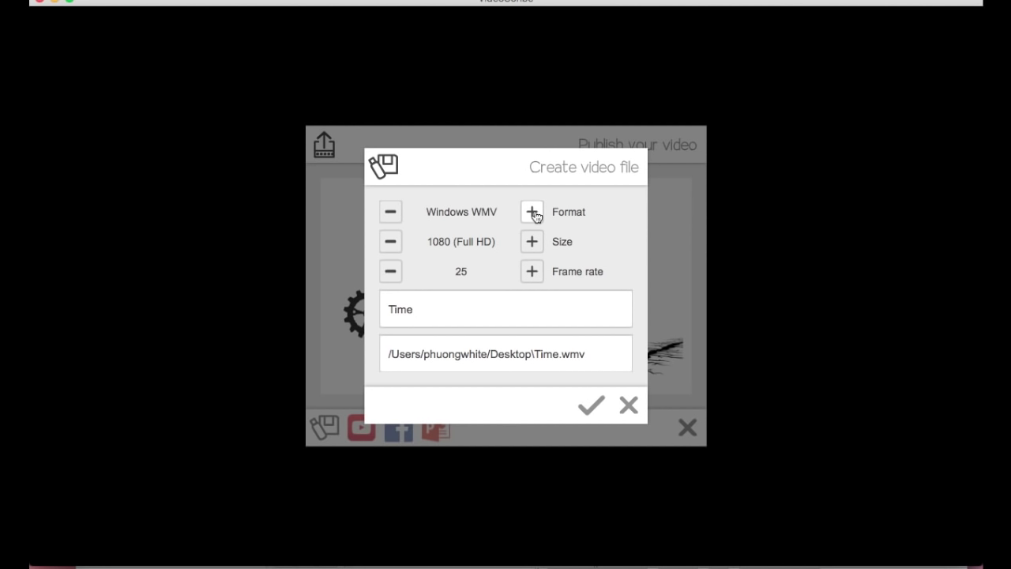
left_click(533, 213)
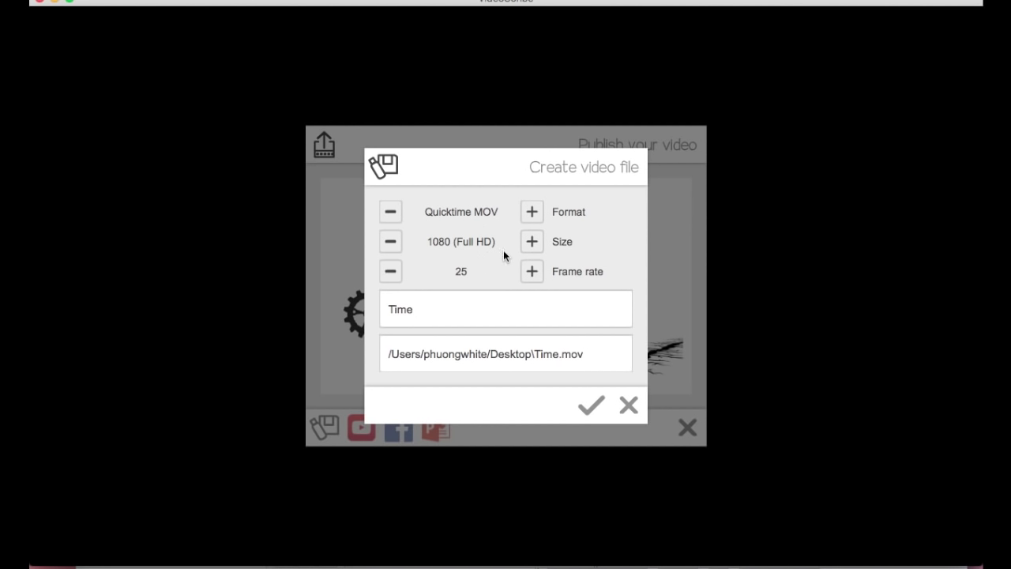
left_click(533, 246)
left_click(534, 245)
left_click(533, 245)
left_click(533, 246)
left_click(531, 270)
left_click(532, 271)
left_click(531, 271)
left_click(531, 271)
left_click(532, 271)
left_click(531, 271)
left_click(531, 270)
left_click(531, 271)
left_click(531, 271)
left_click(531, 271)
left_click(532, 271)
left_click(531, 271)
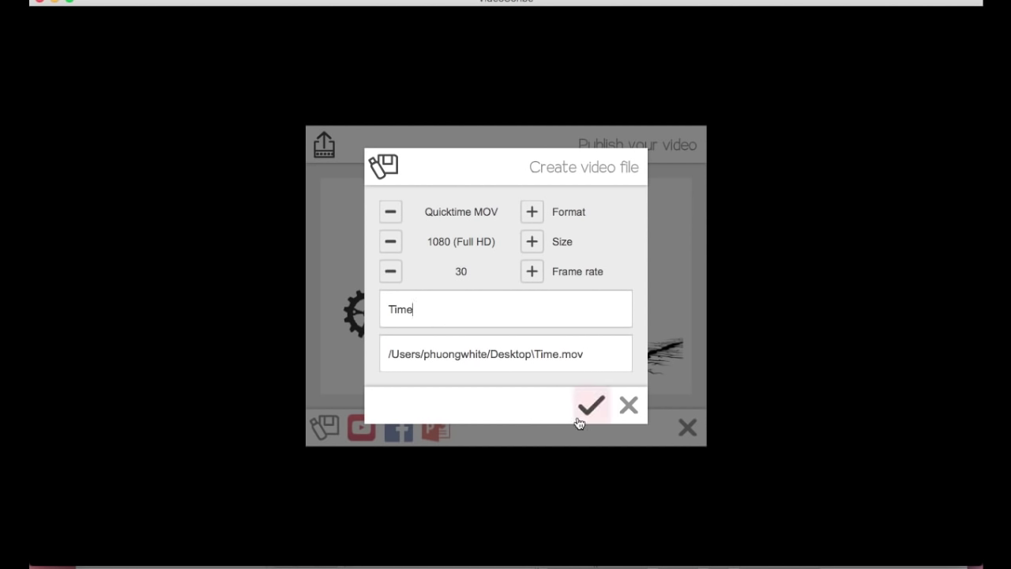
left_click(634, 409)
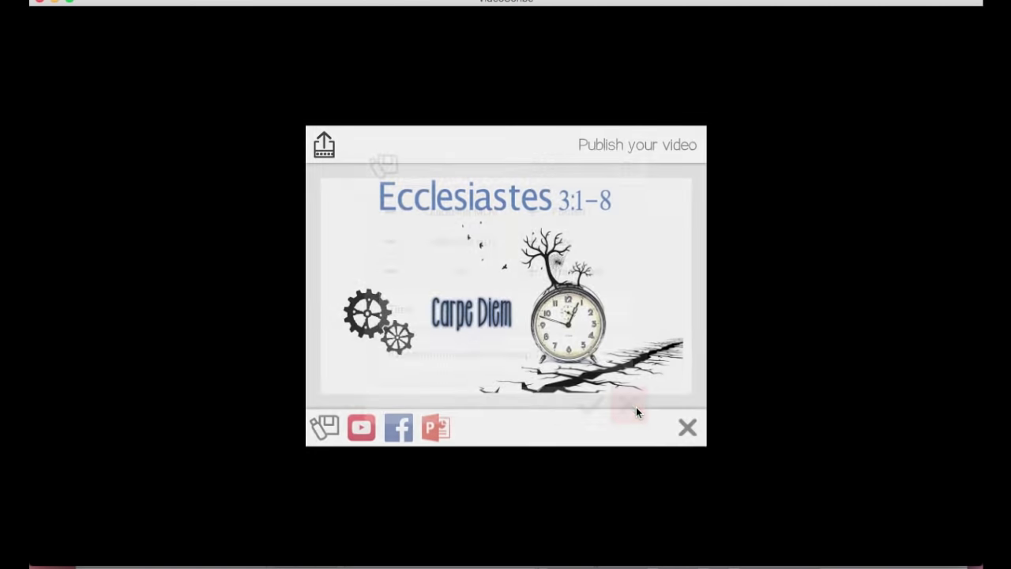
left_click(688, 428)
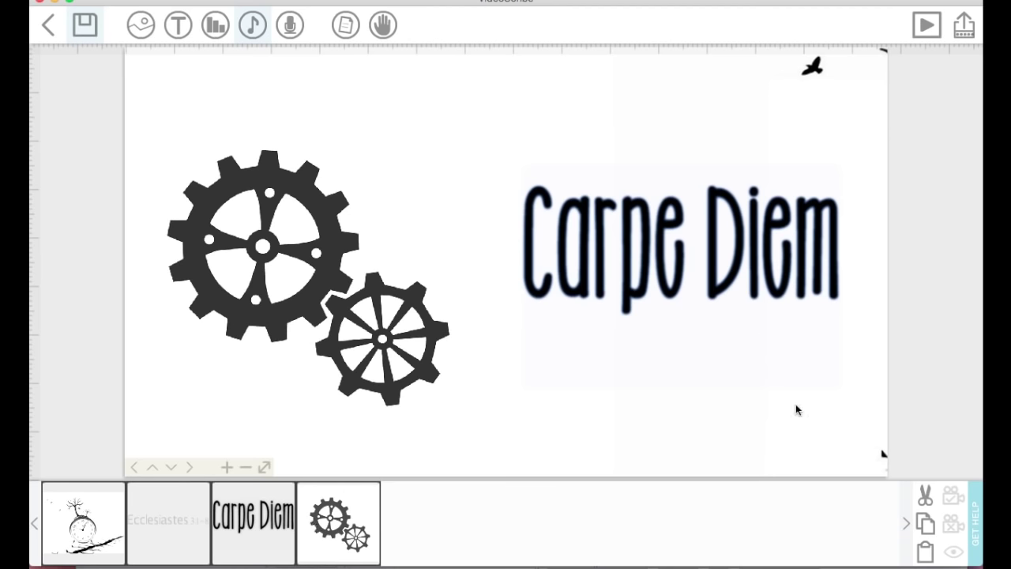
- Preview the whole scribe, then zoom to fit the clock, title, Carpe Diem and gears
scroll(843, 176, "down", 10)
scroll(788, 277, "down", 5)
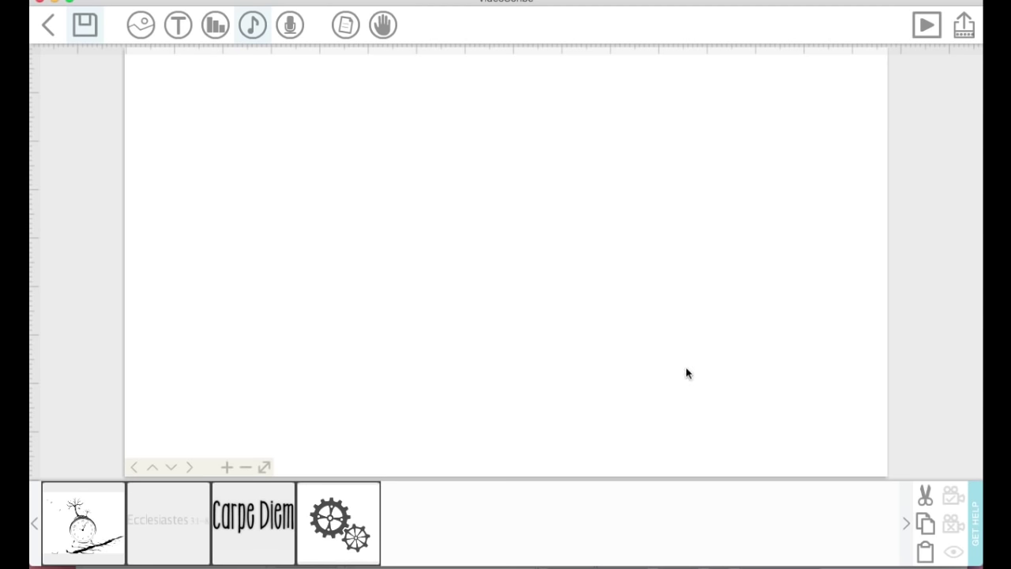
scroll(379, 268, "up", 2)
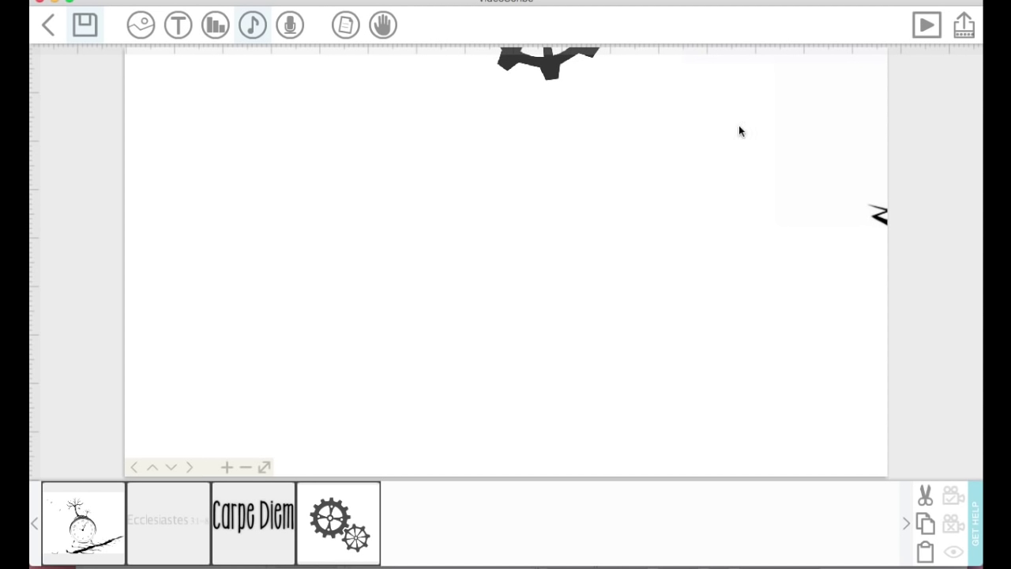
left_click_drag(737, 138, 740, 361)
left_click_drag(591, 129, 445, 236)
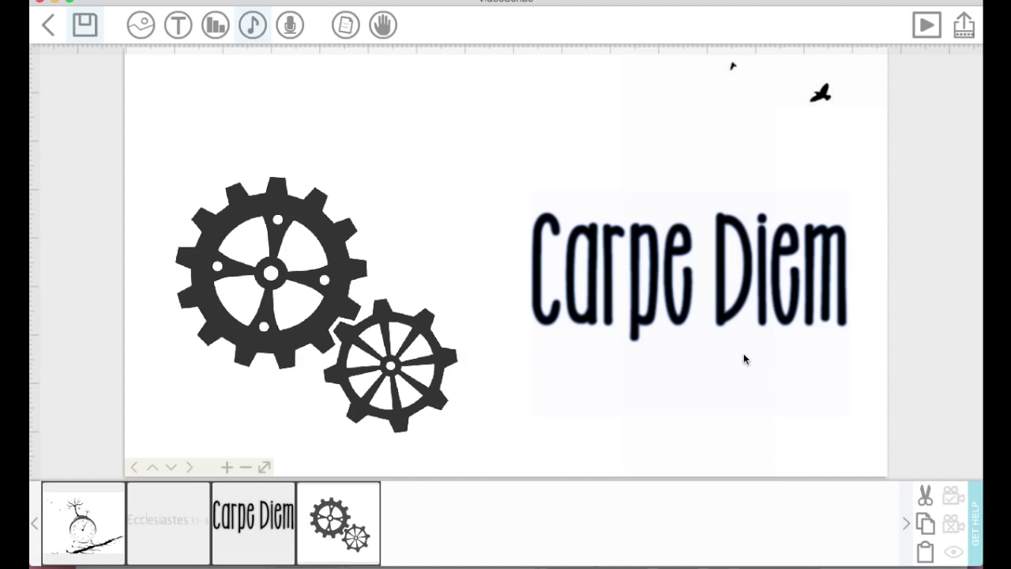
left_click(923, 26)
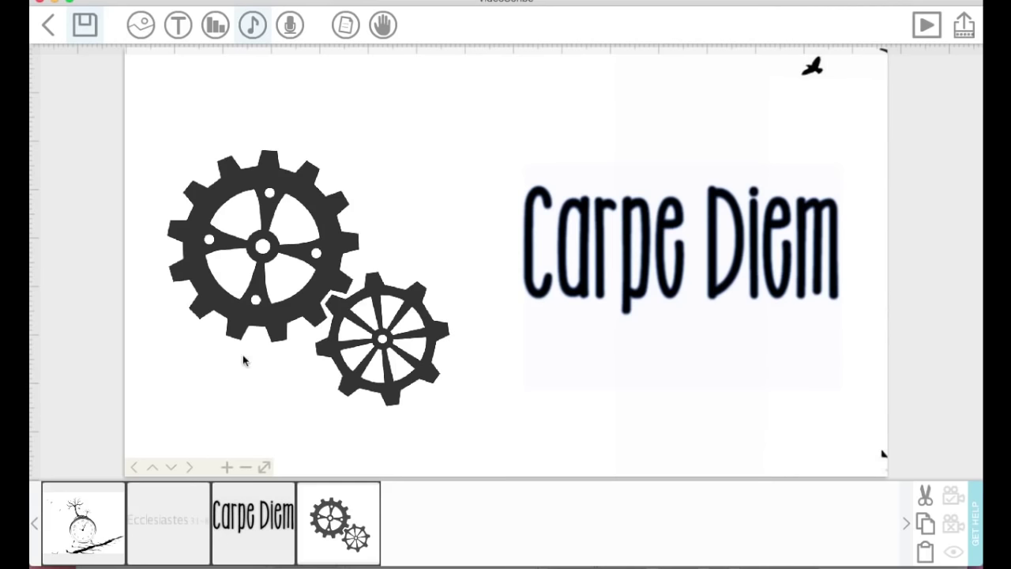
left_click(263, 467)
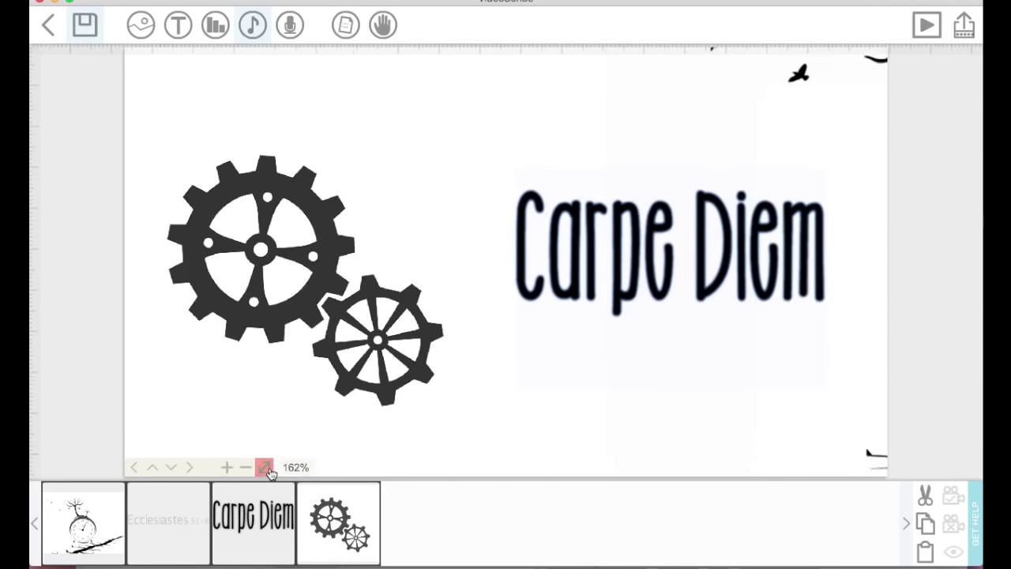